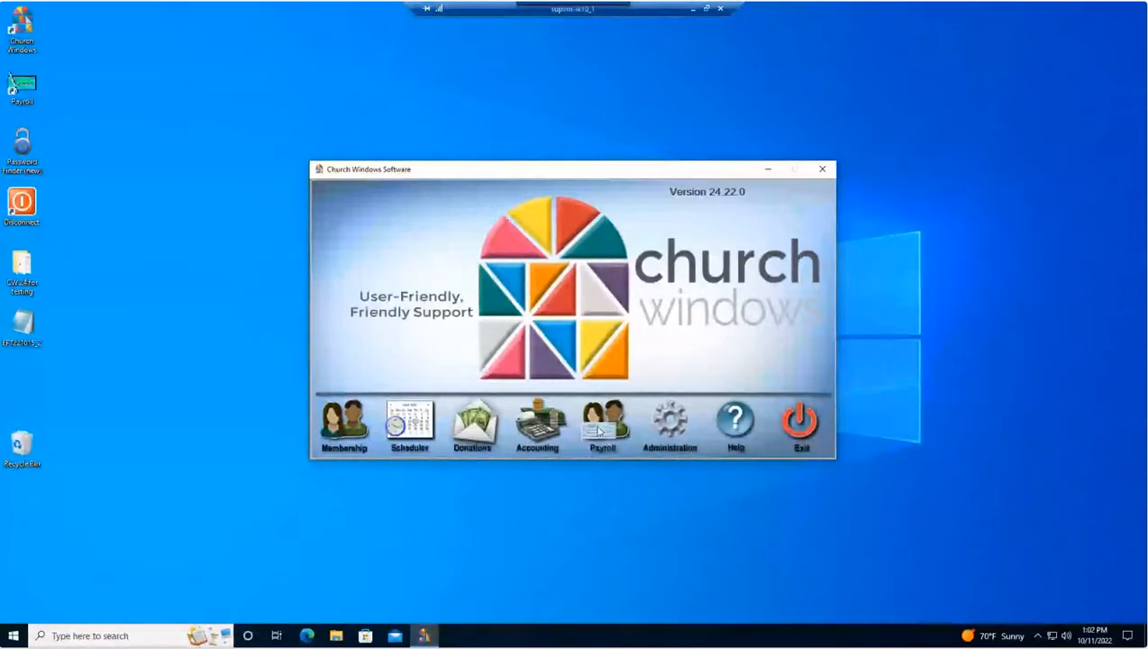
Open the Payroll module's Employees/Contractors window and move it to the middle of the screen.
left_click(599, 432)
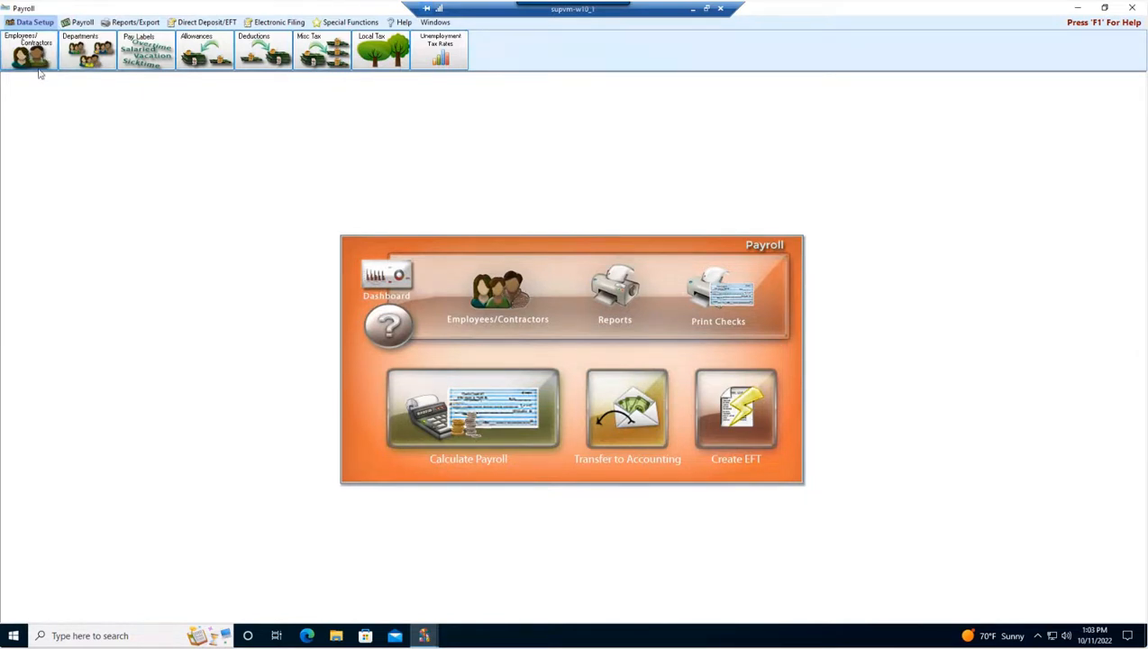
left_click(503, 295)
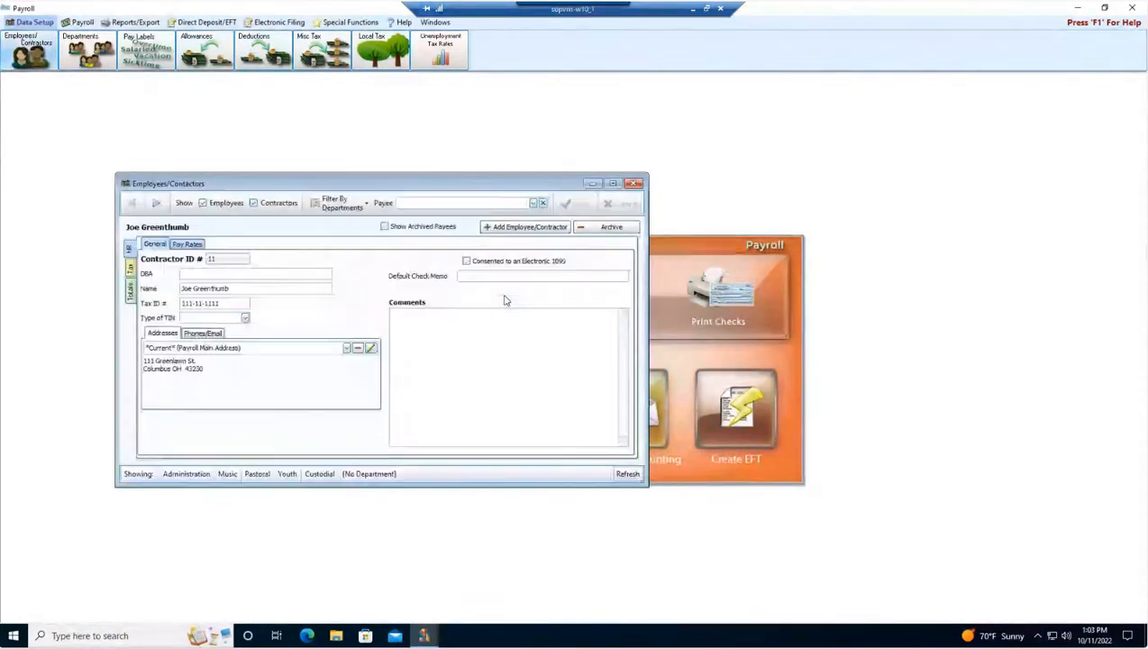
left_click_drag(383, 182, 553, 195)
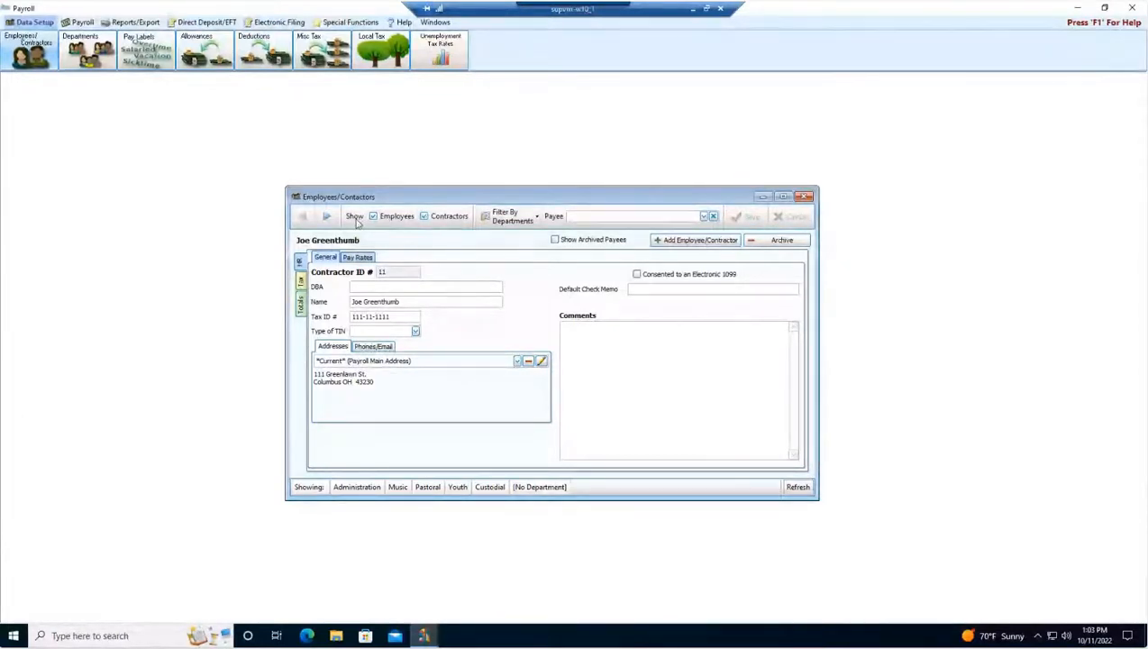
Toggle the Employees and Contractors show filters, leaving only employees displayed.
left_click(424, 217)
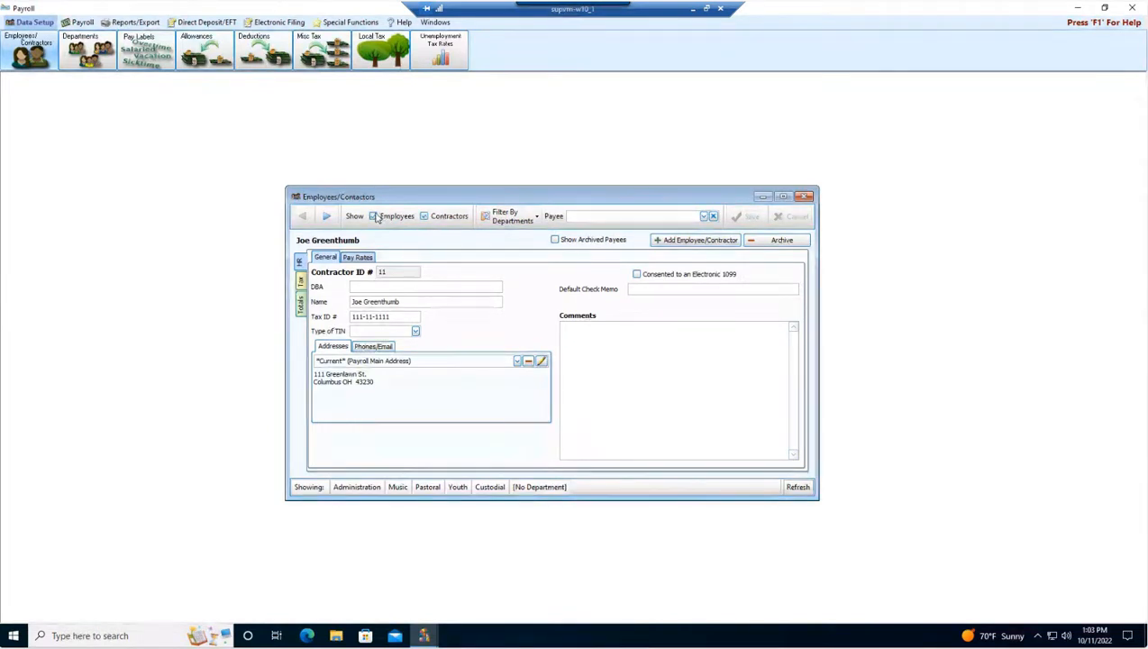
left_click(425, 219)
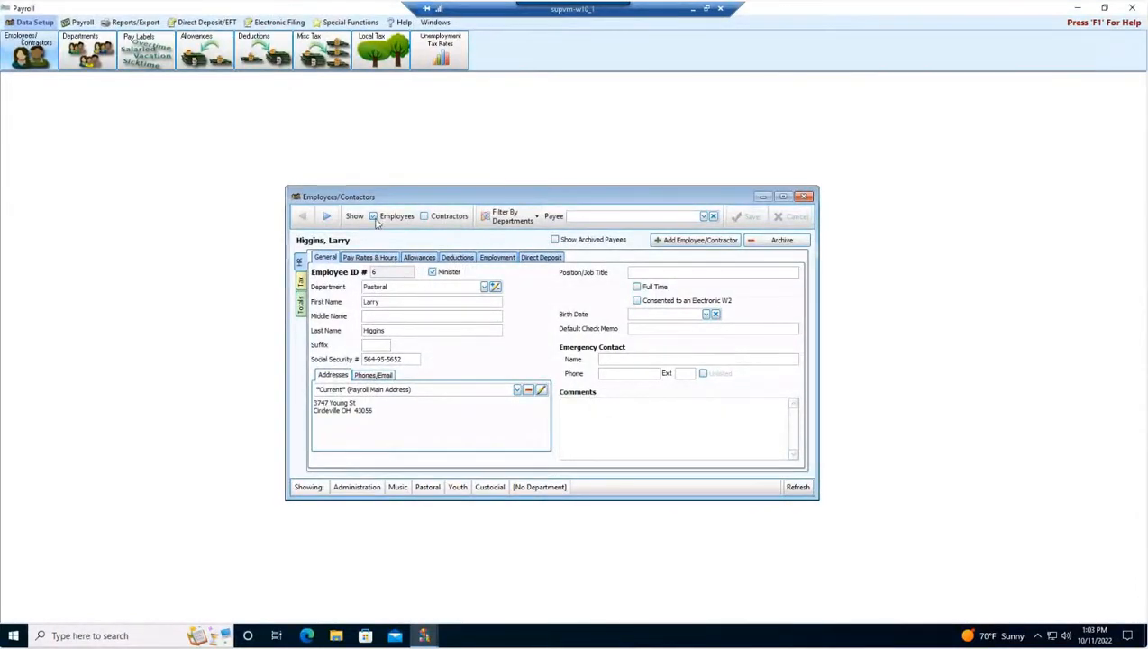
left_click(424, 217)
left_click(385, 224)
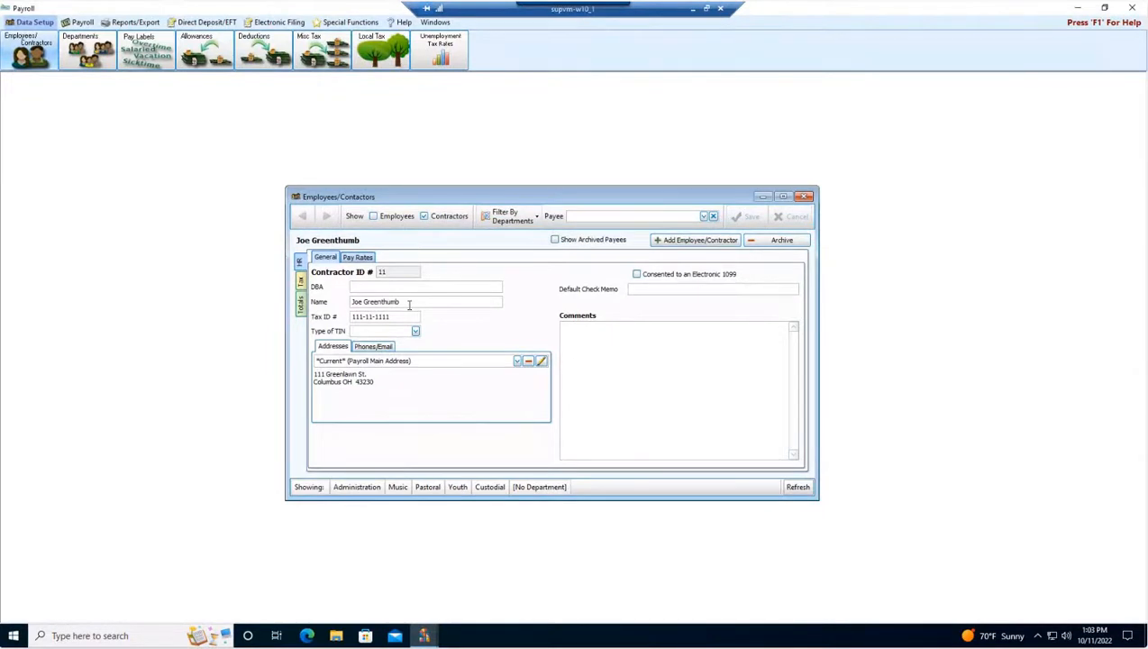
left_click(391, 222)
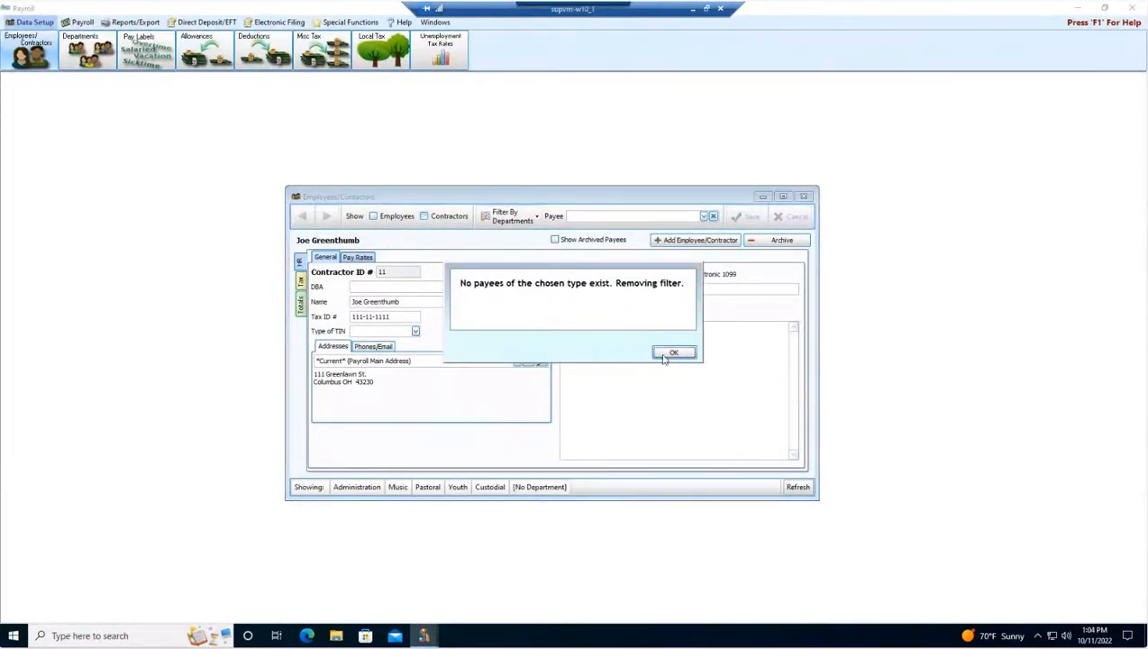
left_click(663, 353)
left_click(422, 219)
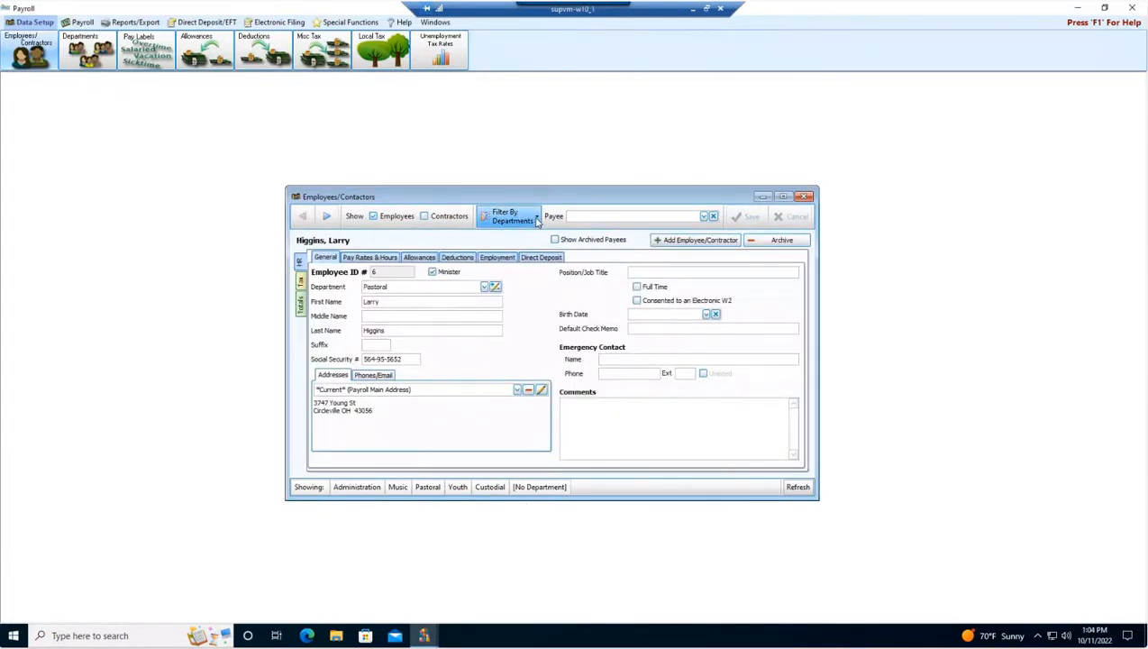
Filter the payees by department so only Administration is shown.
left_click(535, 219)
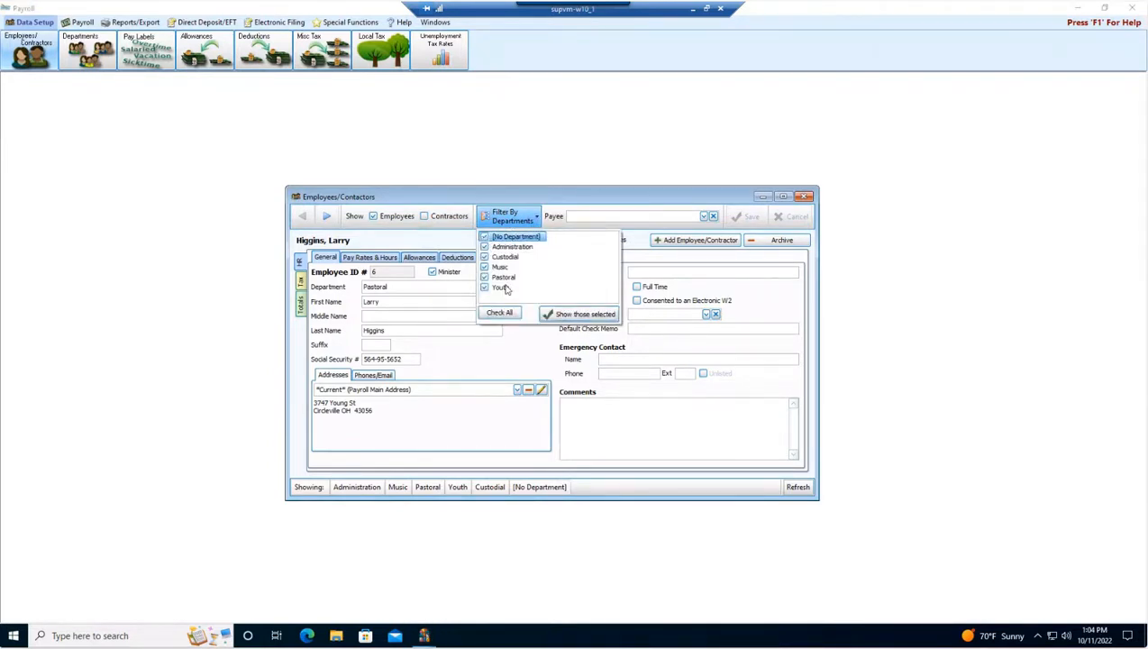
left_click(485, 237)
left_click(484, 257)
left_click(484, 267)
left_click(485, 276)
left_click(485, 287)
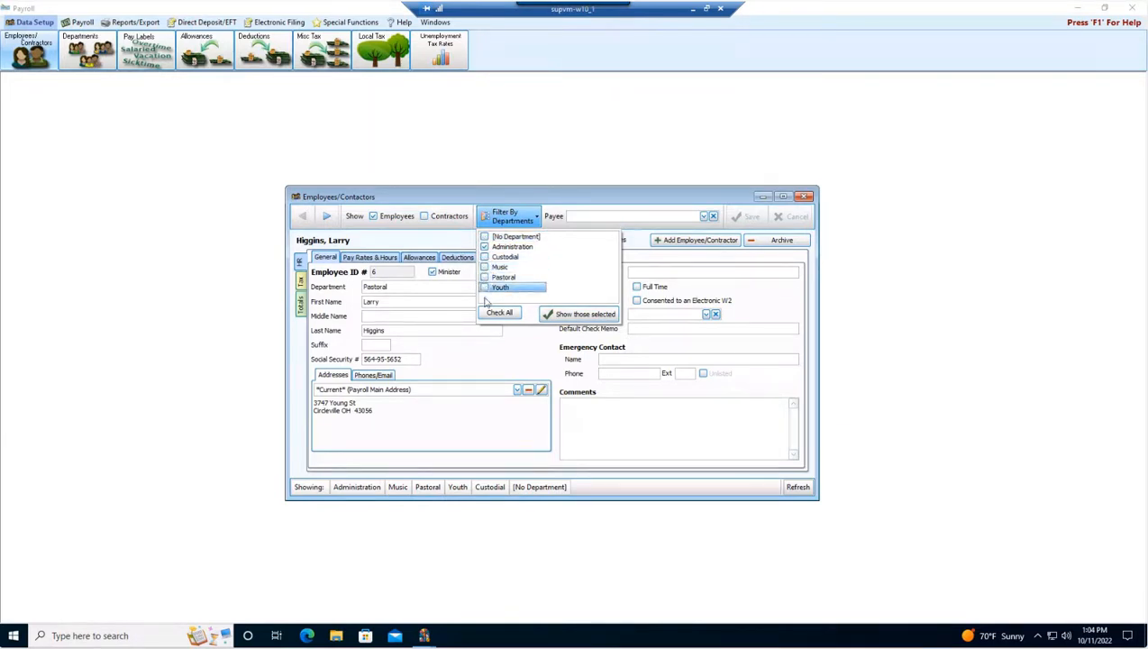
left_click(560, 316)
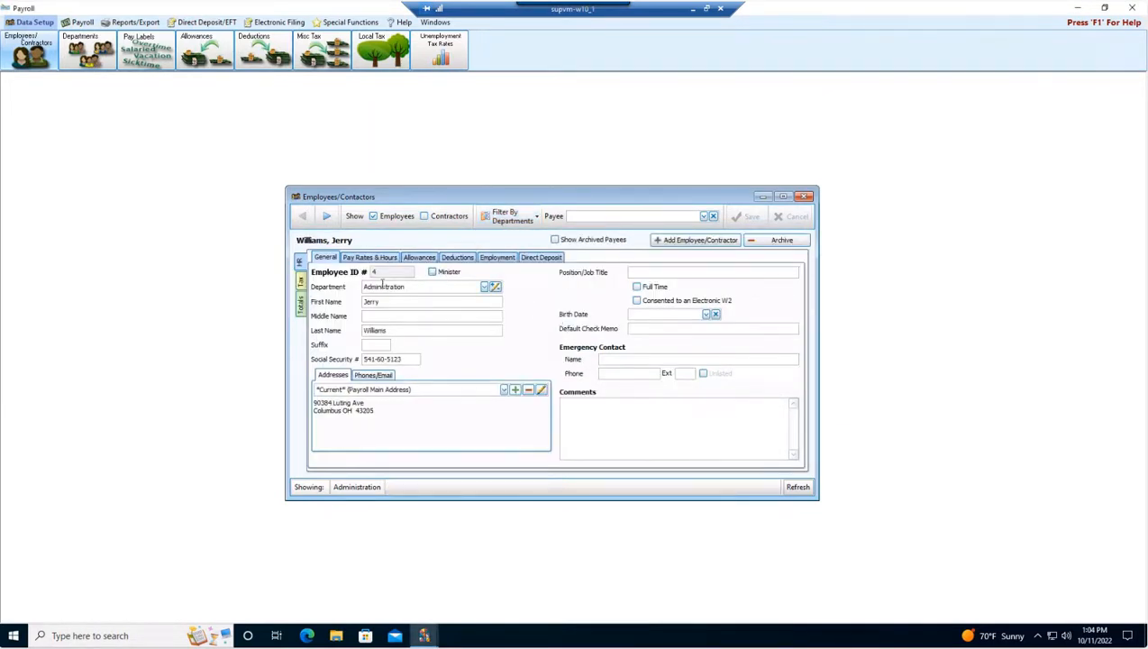
Restore the department filter to show all departments.
left_click(508, 217)
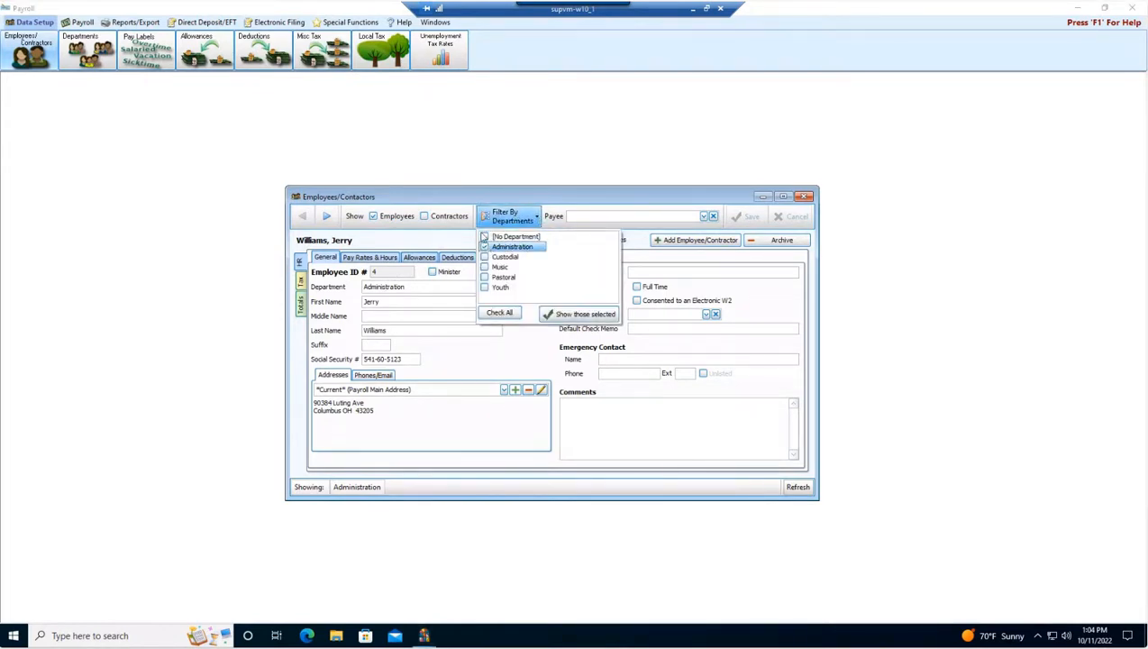
left_click(496, 313)
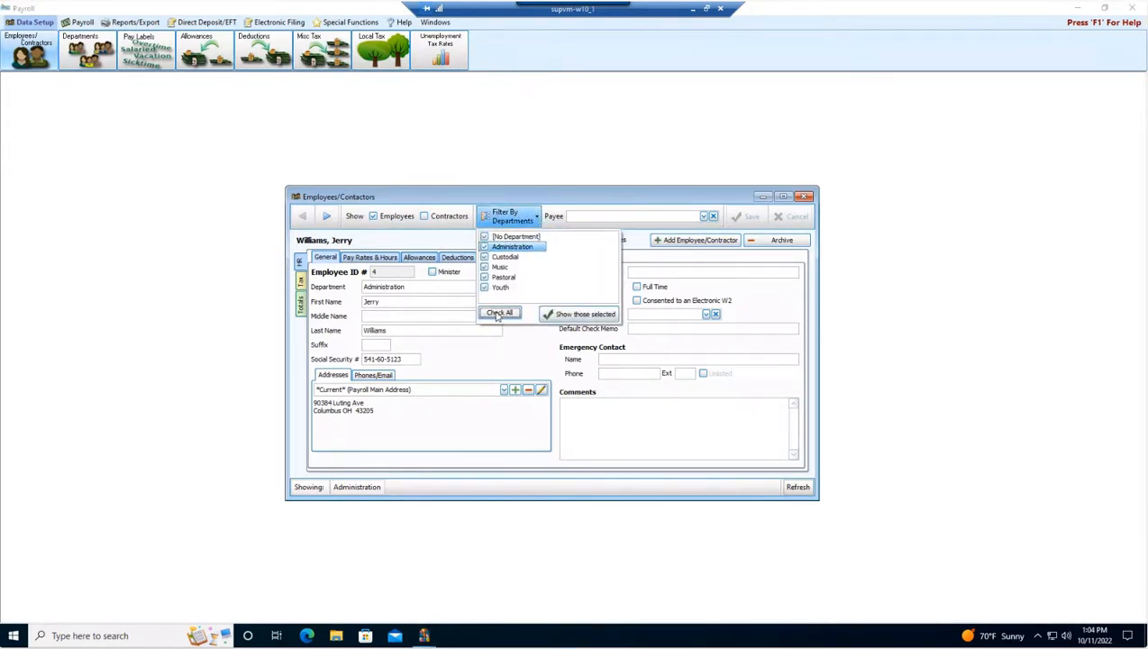
left_click(569, 315)
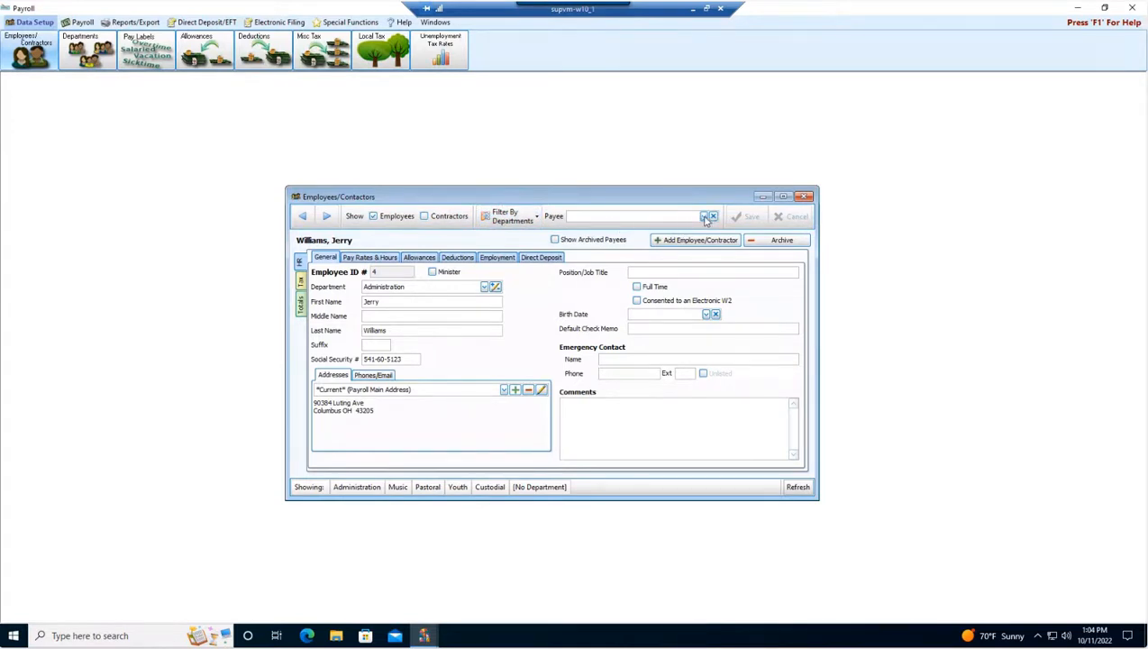
Search the payee list by surname and open the matching employee's record.
left_click(705, 218)
left_click(704, 217)
type("will")
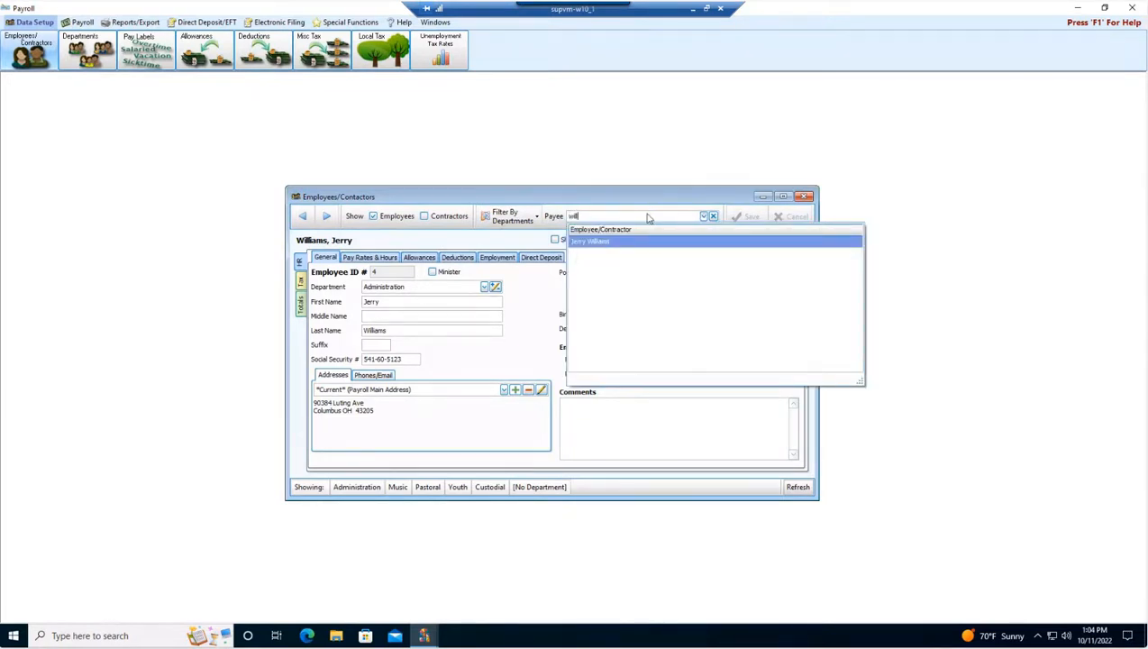
key("Return")
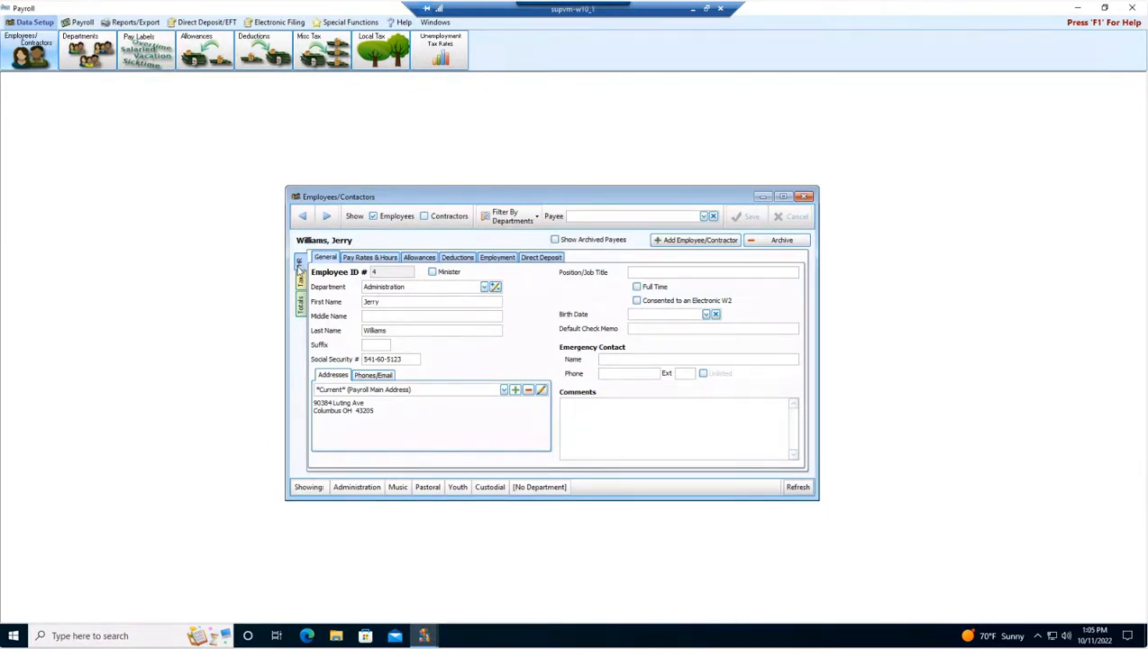
Browse the employee's HR, Tax and Totals sections, then step back through the previous employee records.
left_click(303, 289)
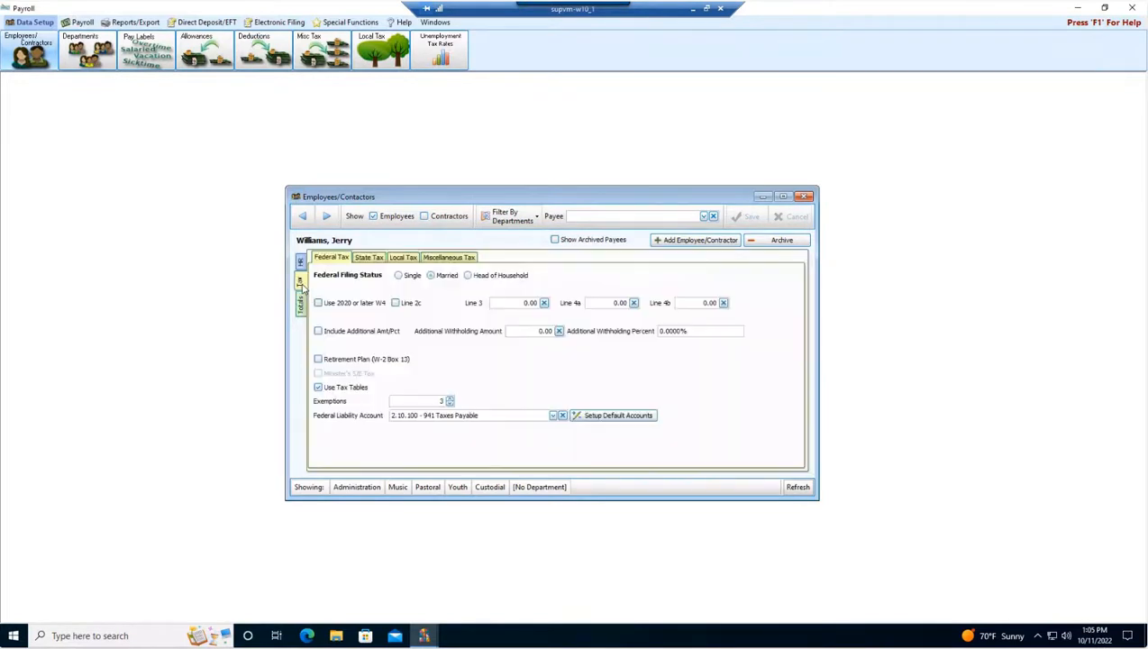
left_click(303, 312)
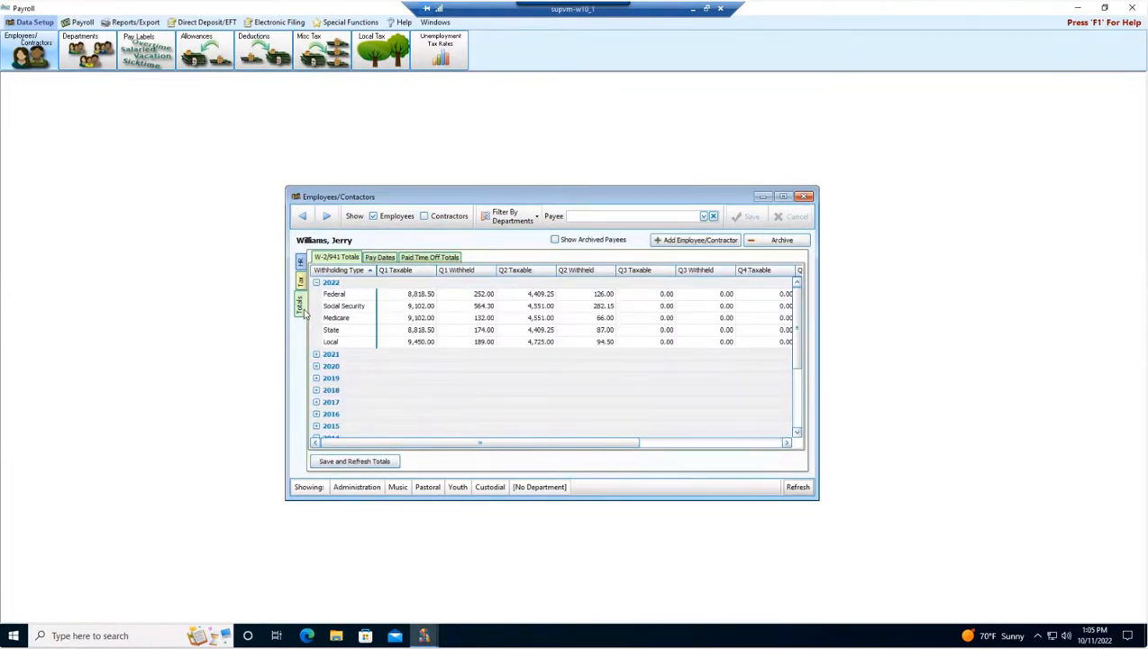
left_click(301, 263)
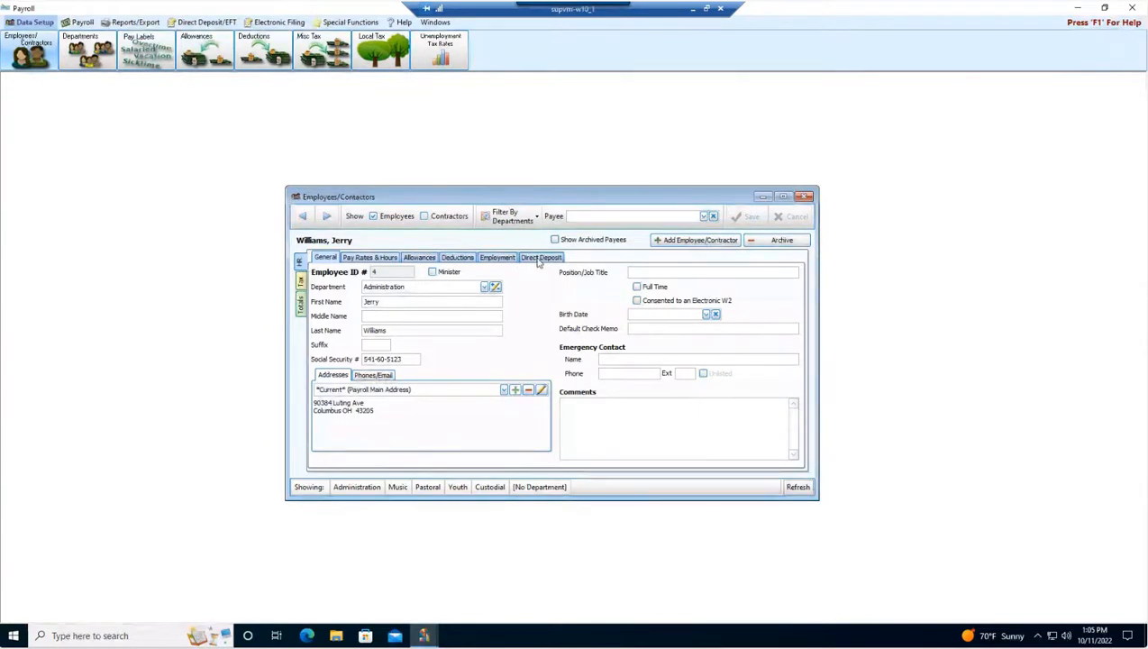
left_click(301, 285)
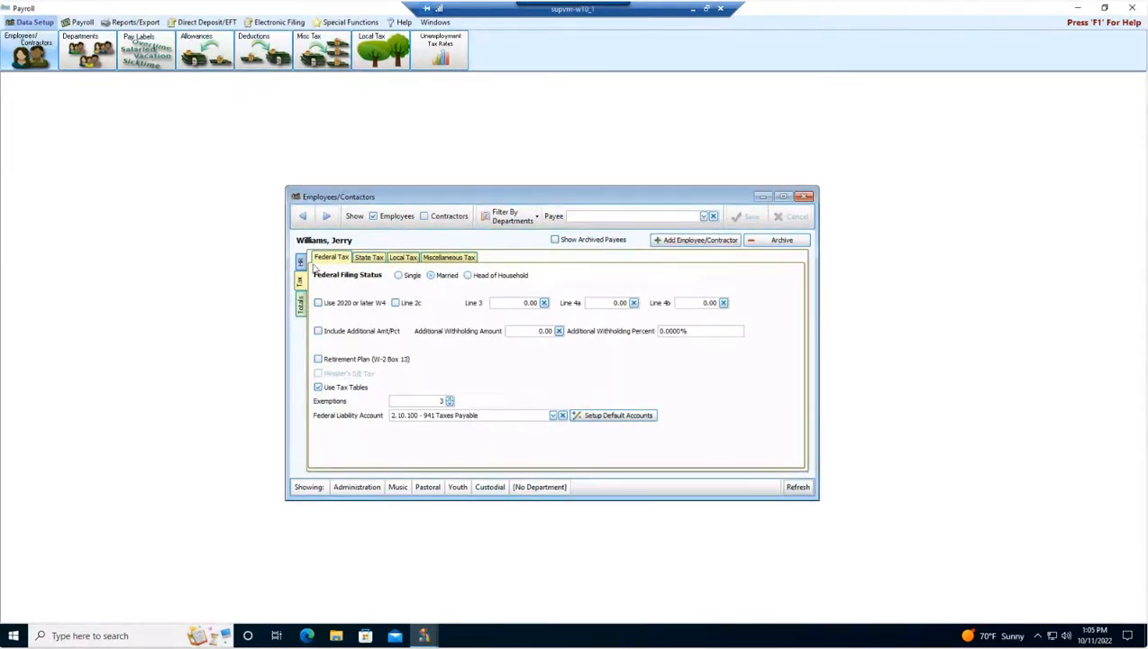
left_click(301, 306)
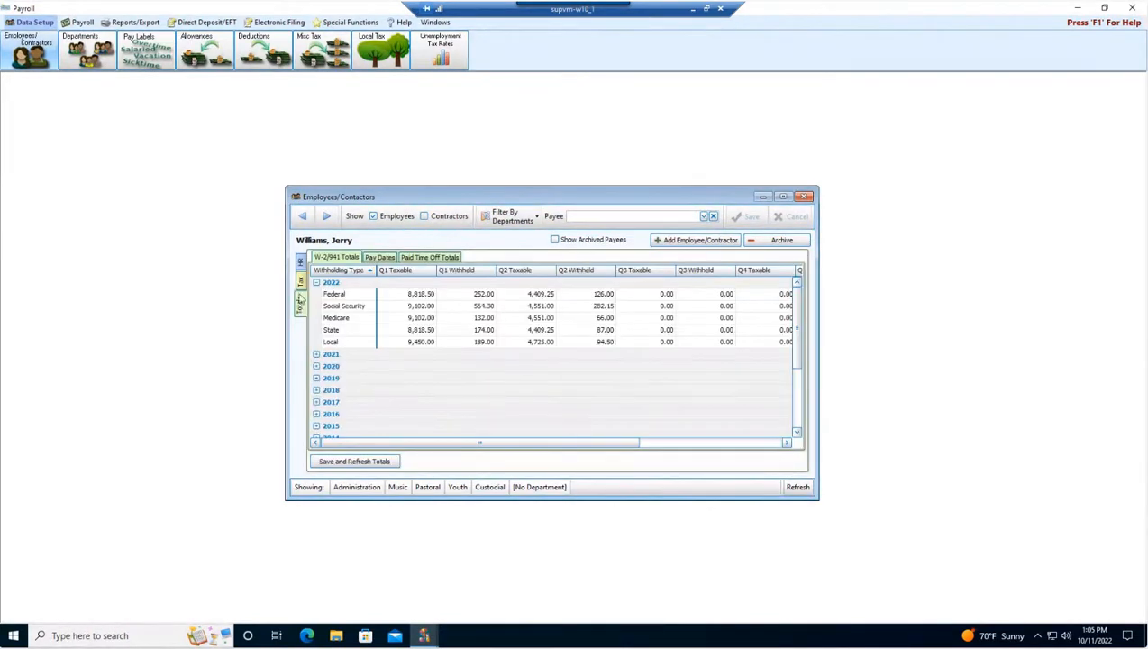
left_click(300, 263)
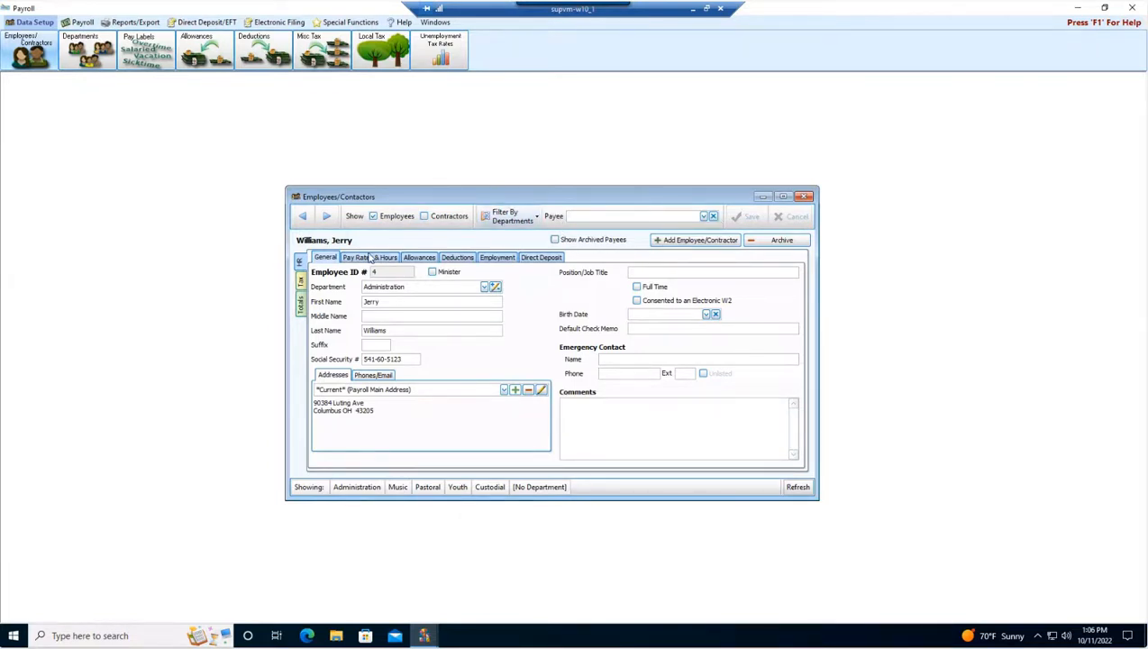
left_click(304, 217)
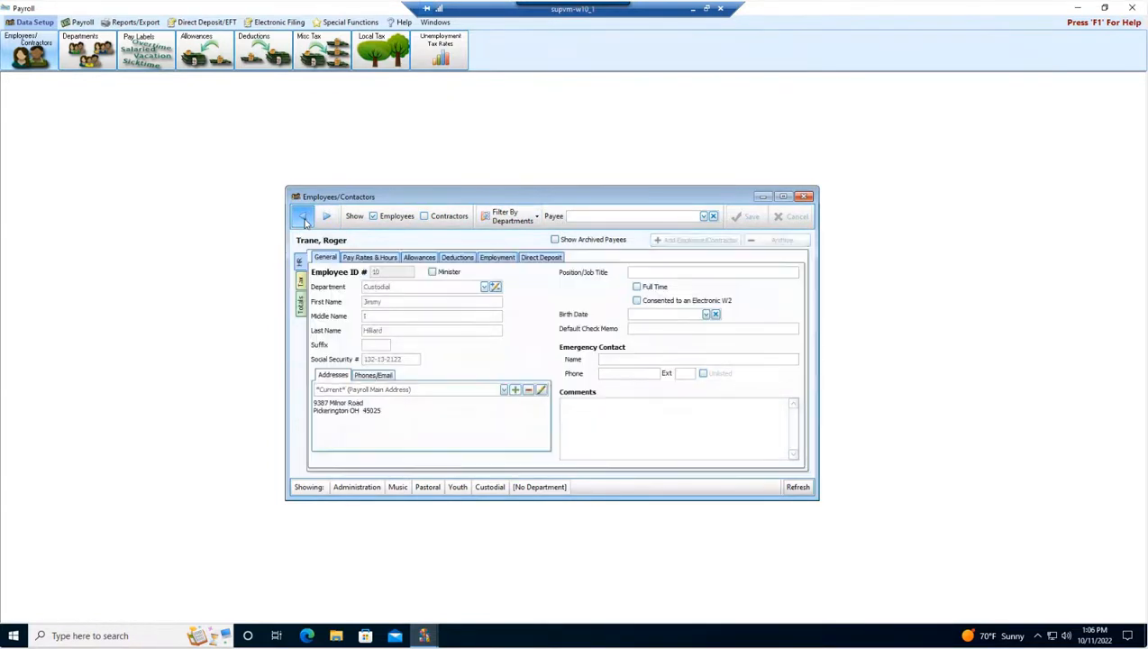
left_click(304, 217)
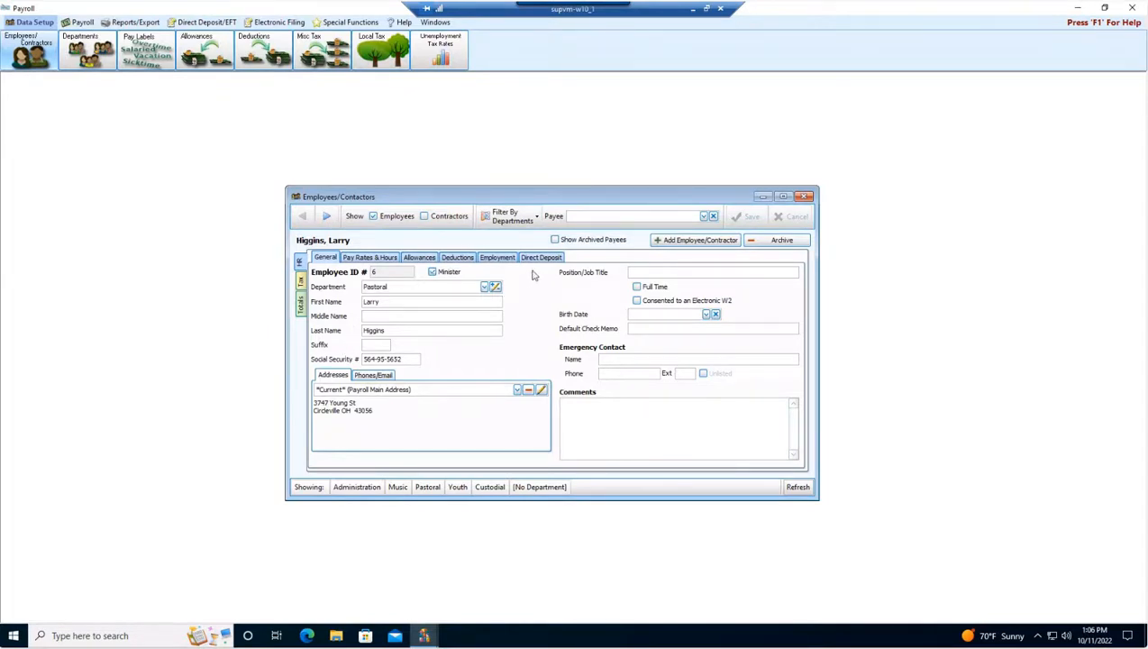
Add a new employee and fill in the employee's Social Security number.
left_click(692, 242)
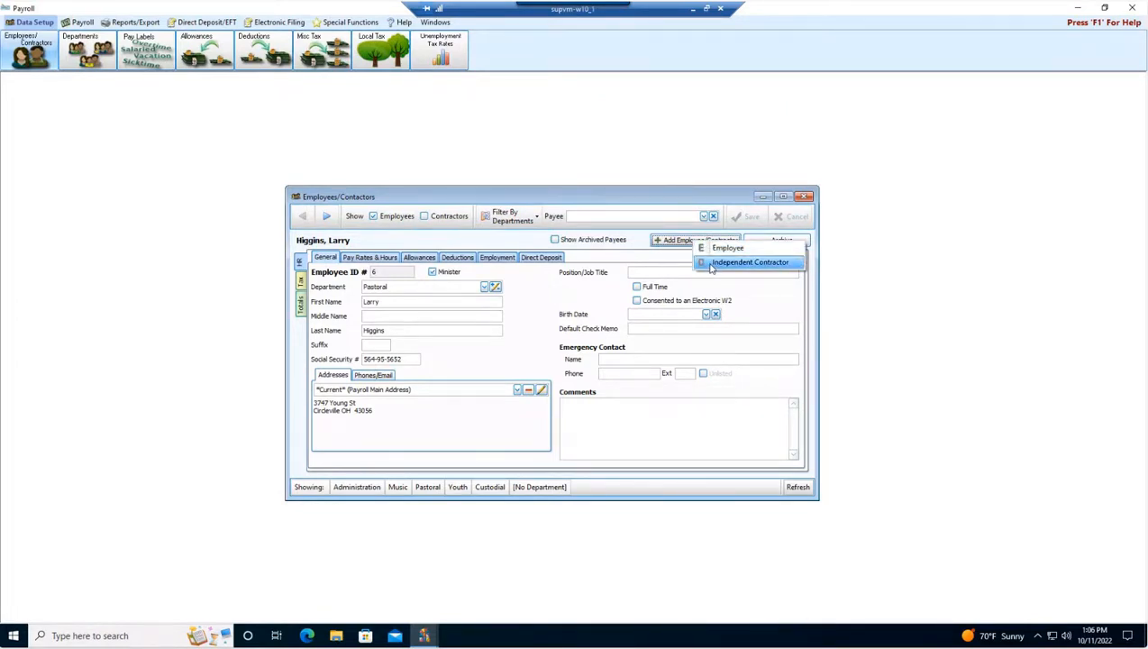
left_click(723, 248)
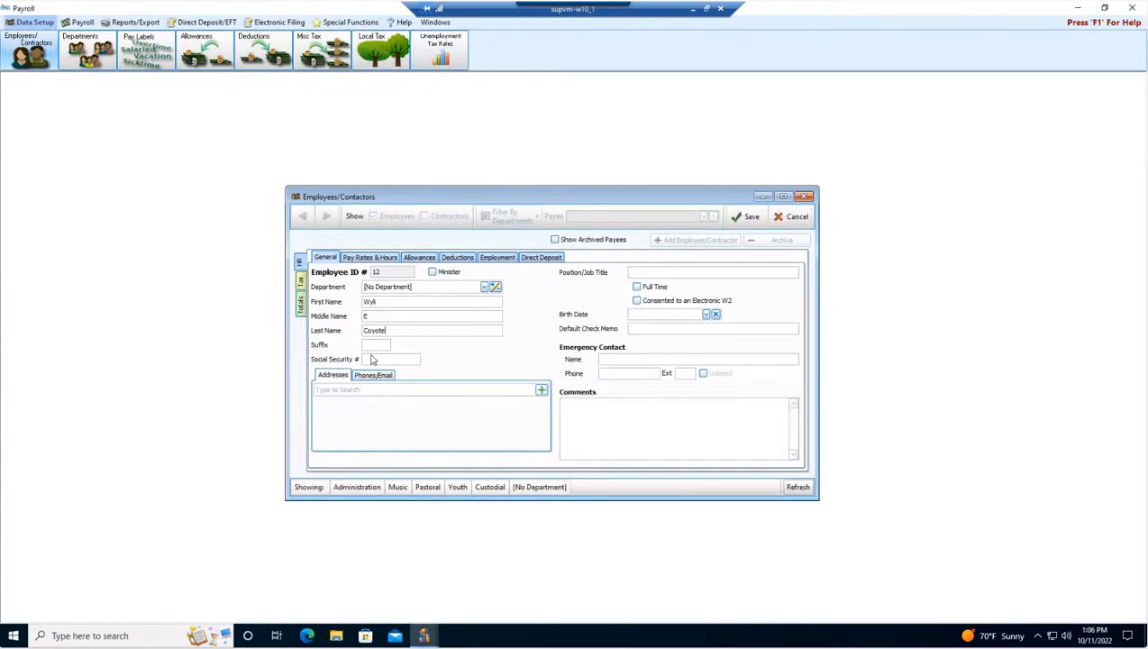
left_click(409, 359)
type("123-45-6789")
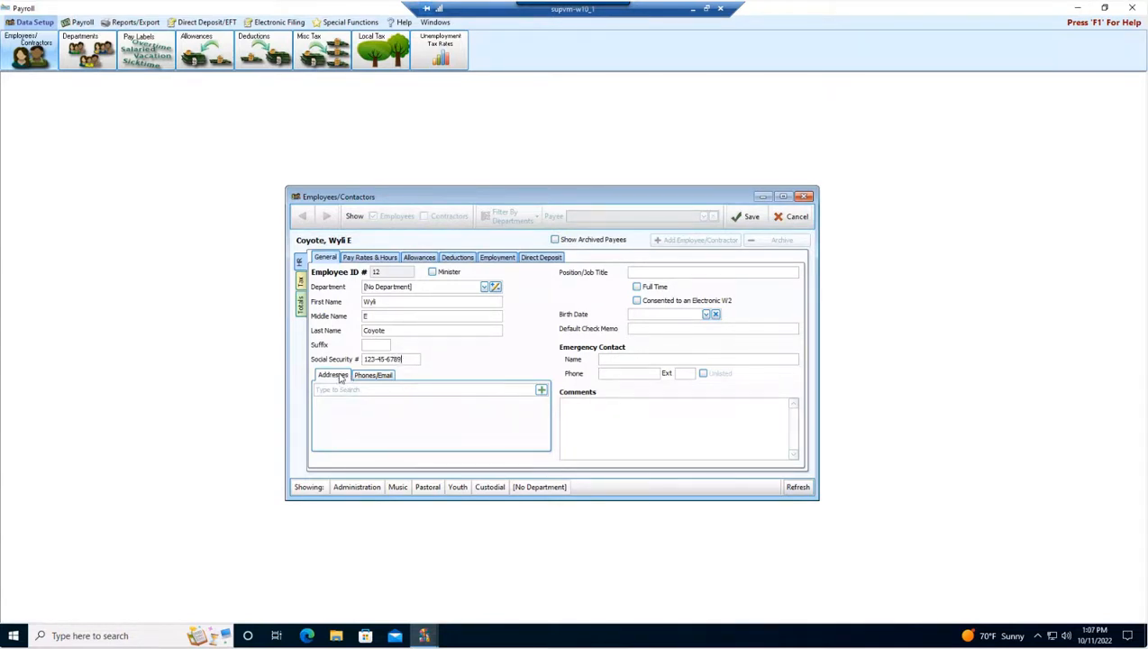
Add a main address for the new employee, entering the street address and zip code.
left_click(541, 390)
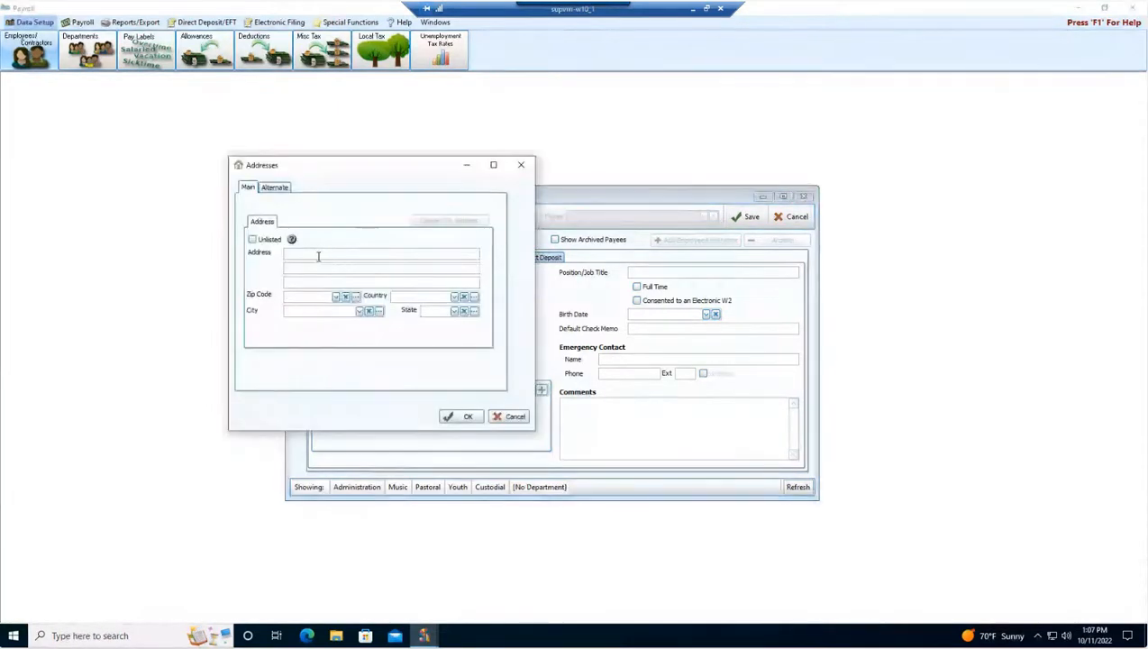
left_click(319, 257)
type("123")
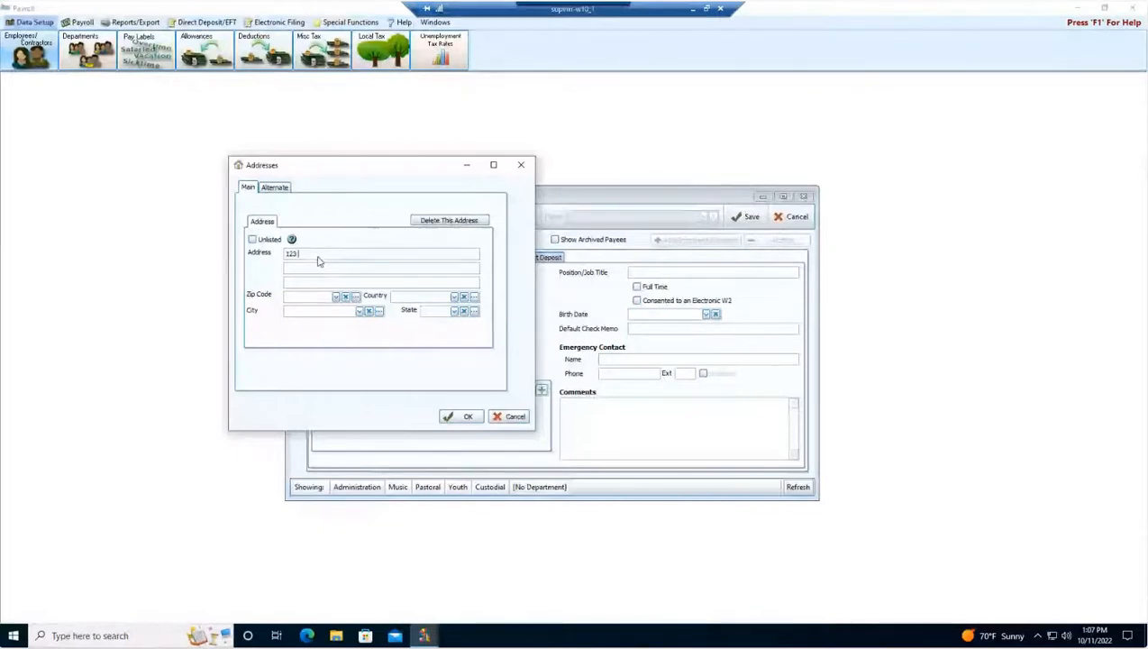
type(" Acme Ave")
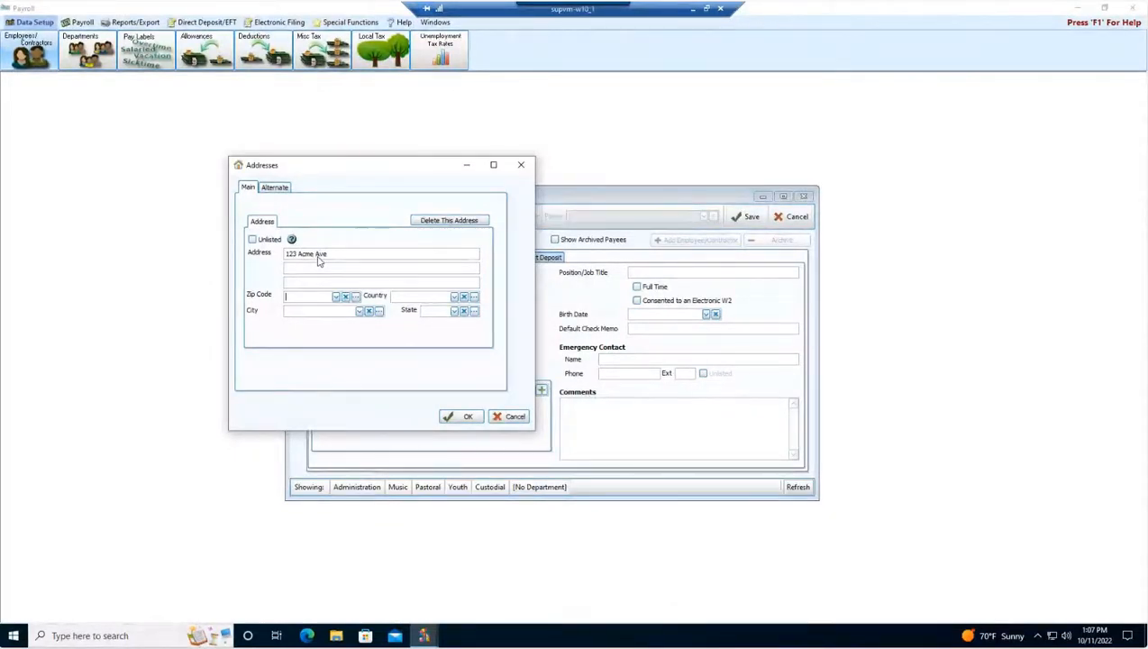
key("Tab")
type("Co")
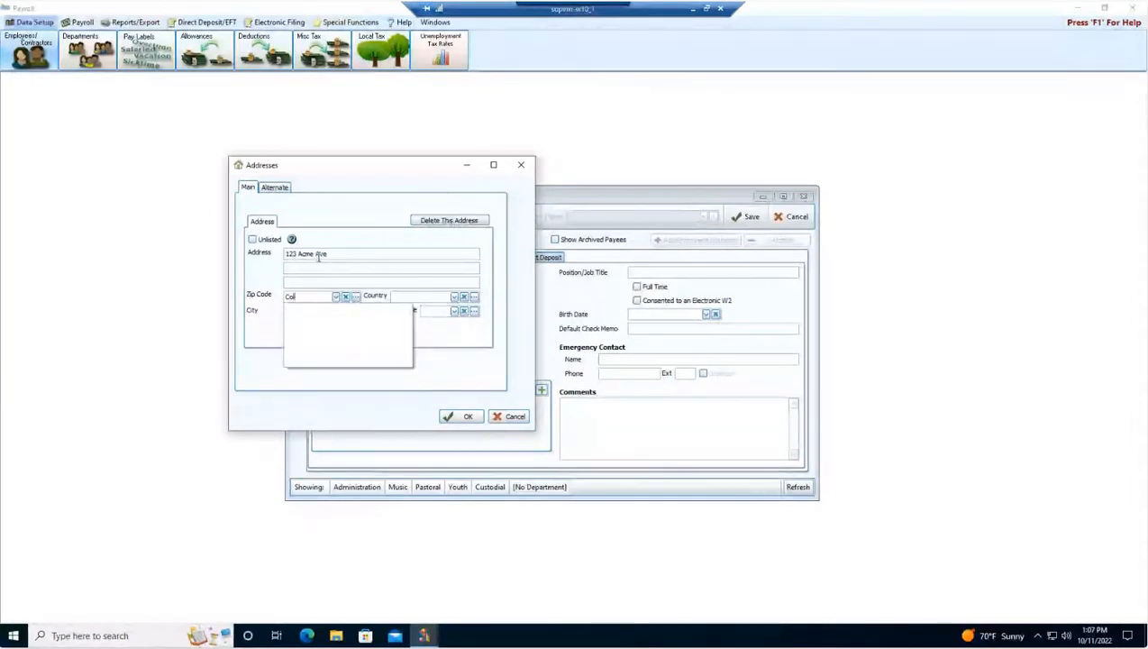
key("BackSpace")
key("BackSpace")
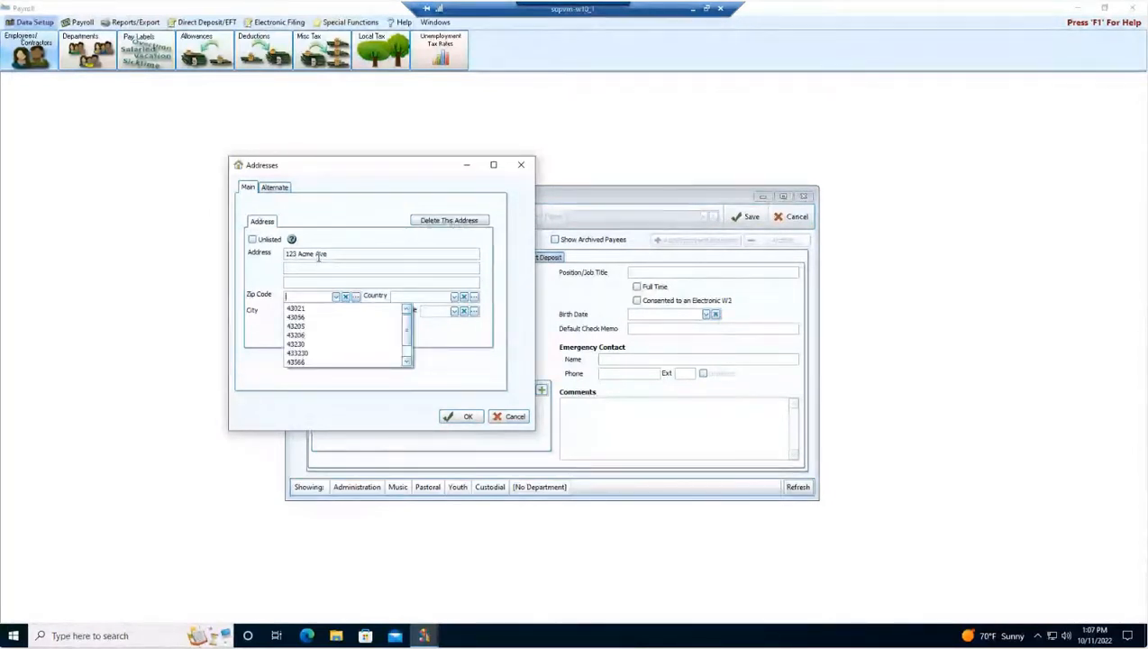
type("43222")
key("Tab")
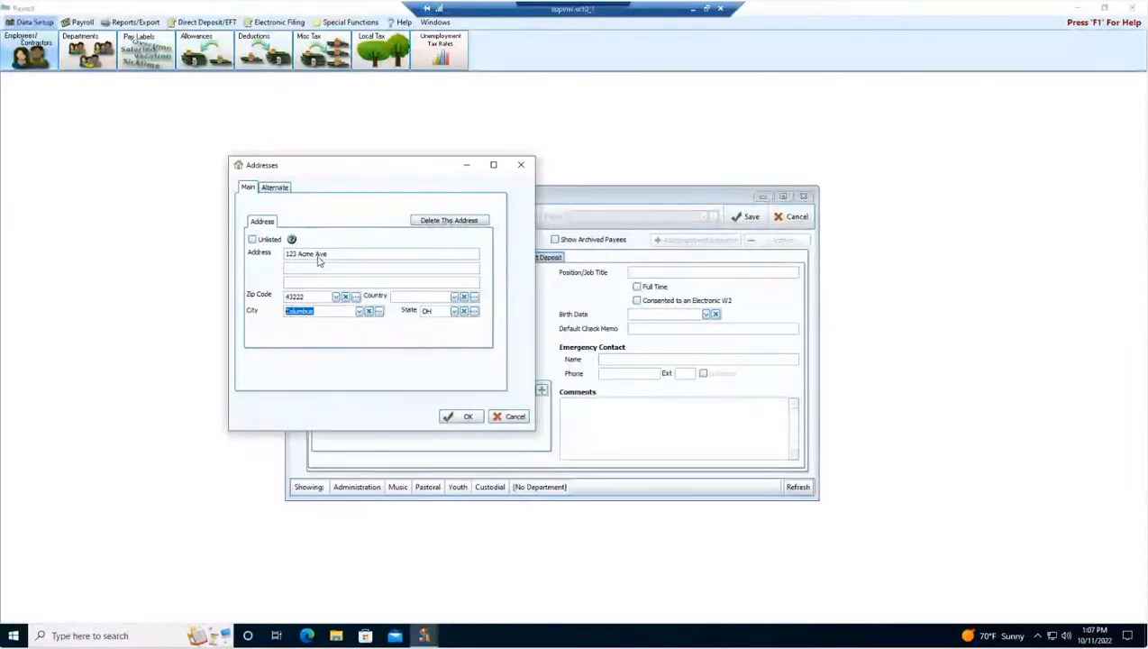
Set the address country to USA.
left_click(413, 298)
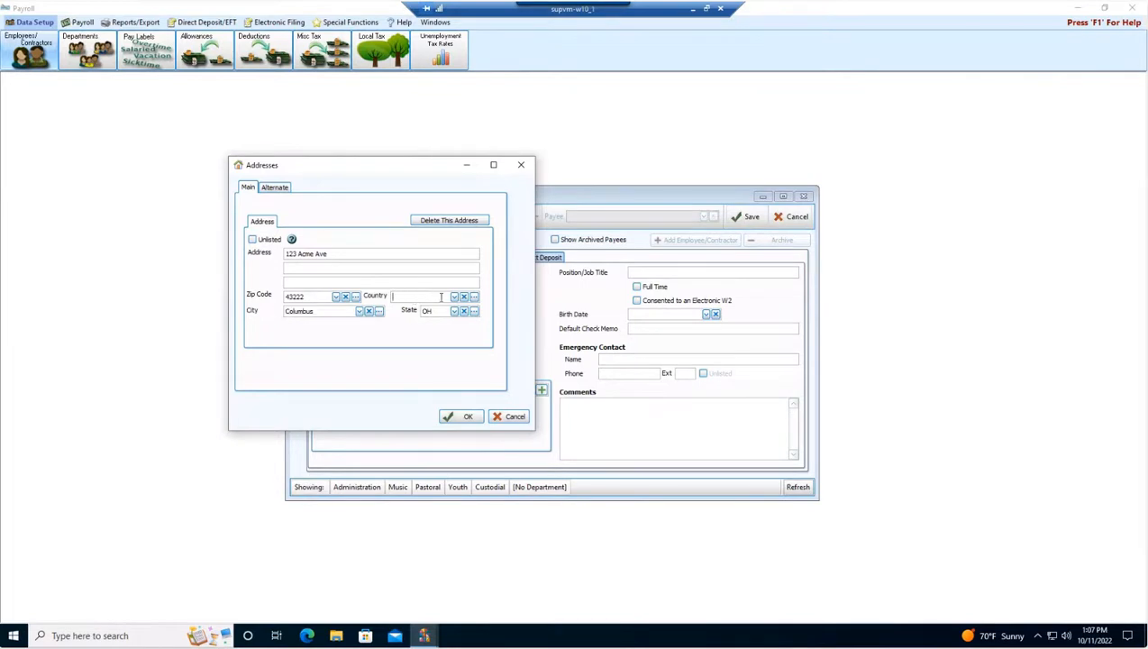
left_click(454, 297)
left_click(399, 310)
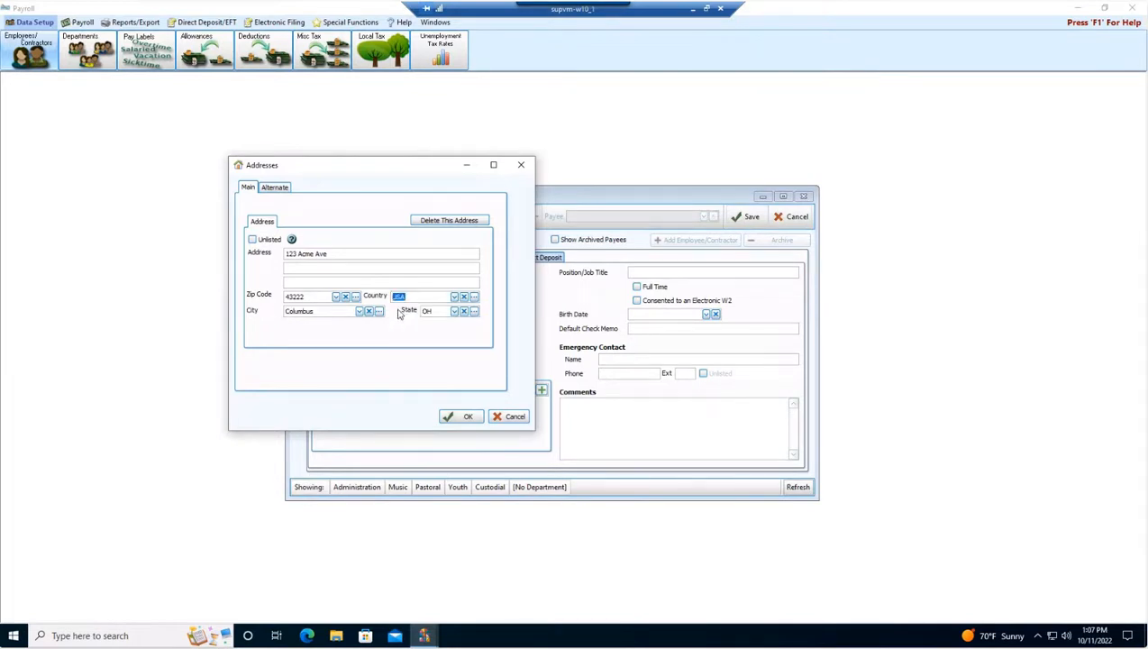
Open the address list maintenance and browse its countries, cities and zip codes, closing it without saving.
left_click(475, 299)
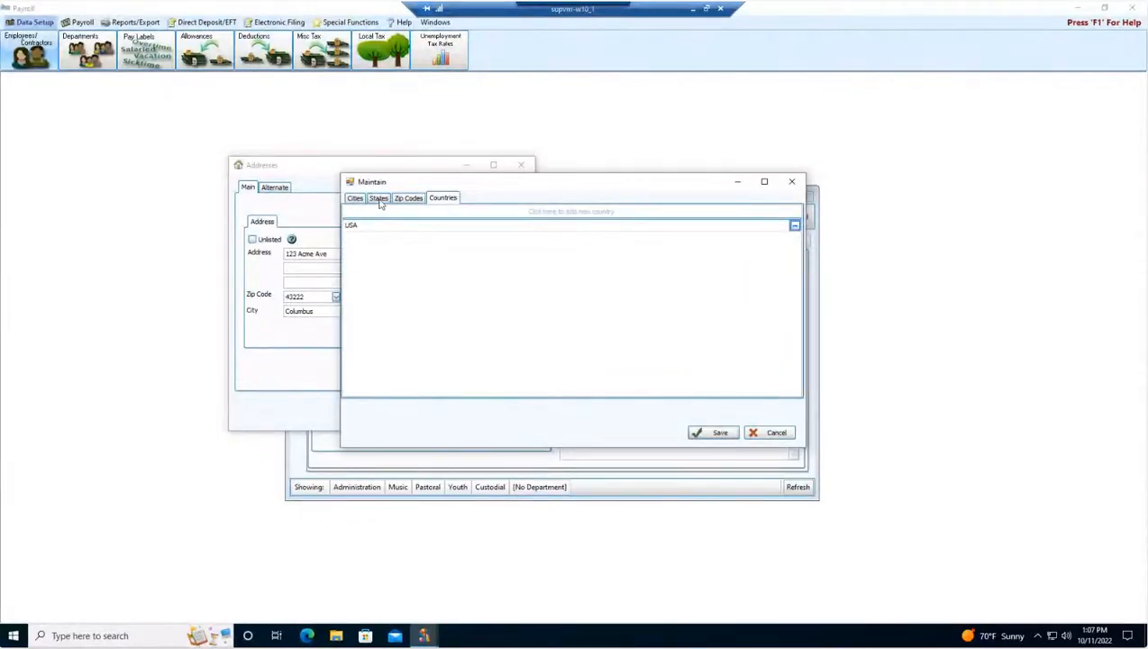
left_click(359, 200)
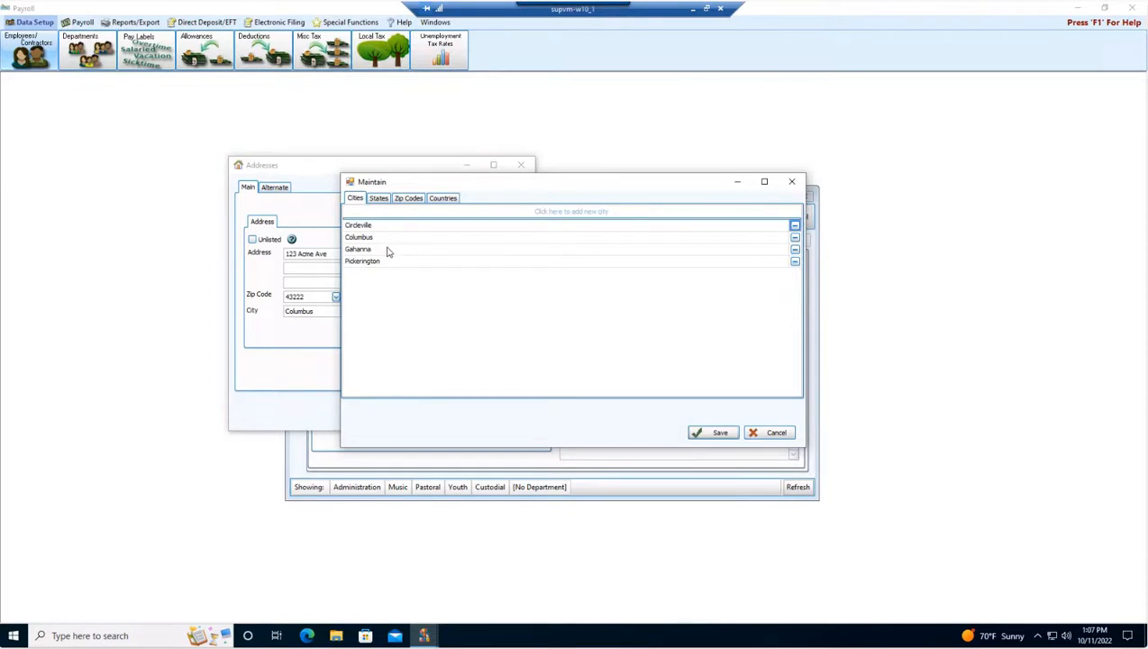
left_click(406, 200)
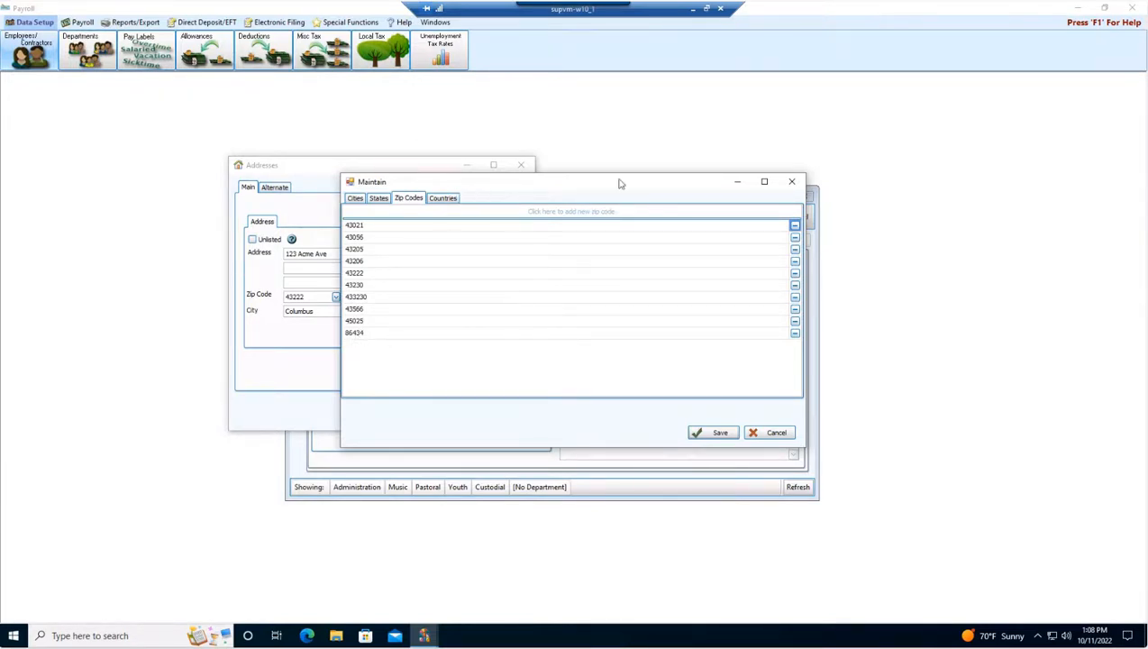
left_click(770, 433)
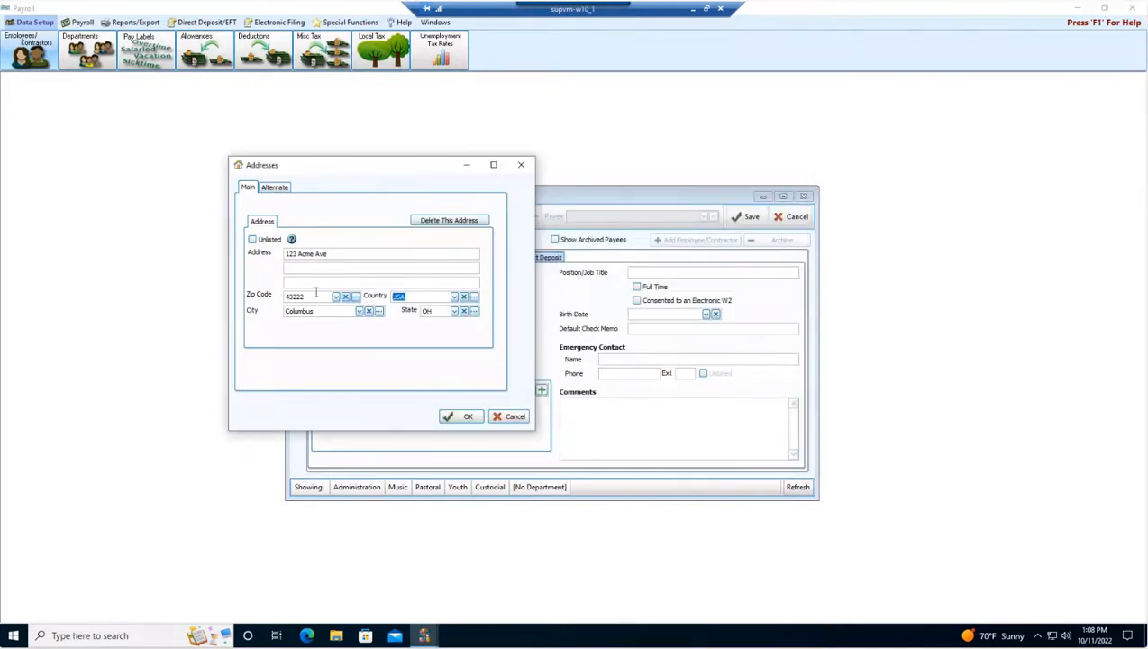
Change the address zip code to 86434 and confirm the address.
left_click_drag(324, 297, 237, 299)
type("86434")
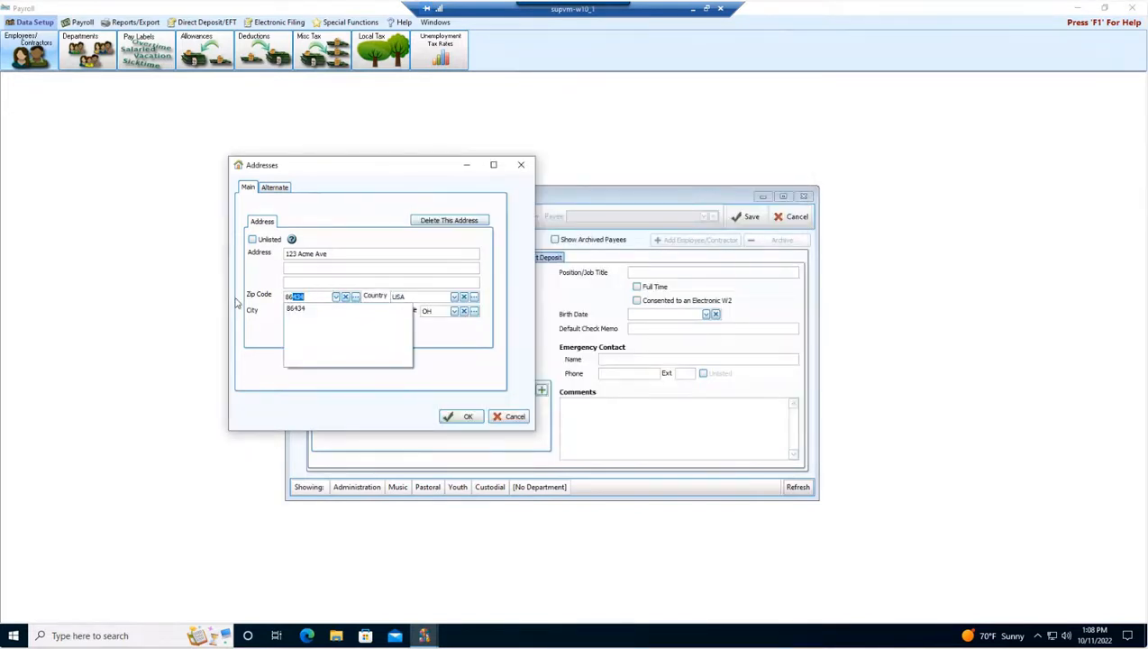
key("Tab")
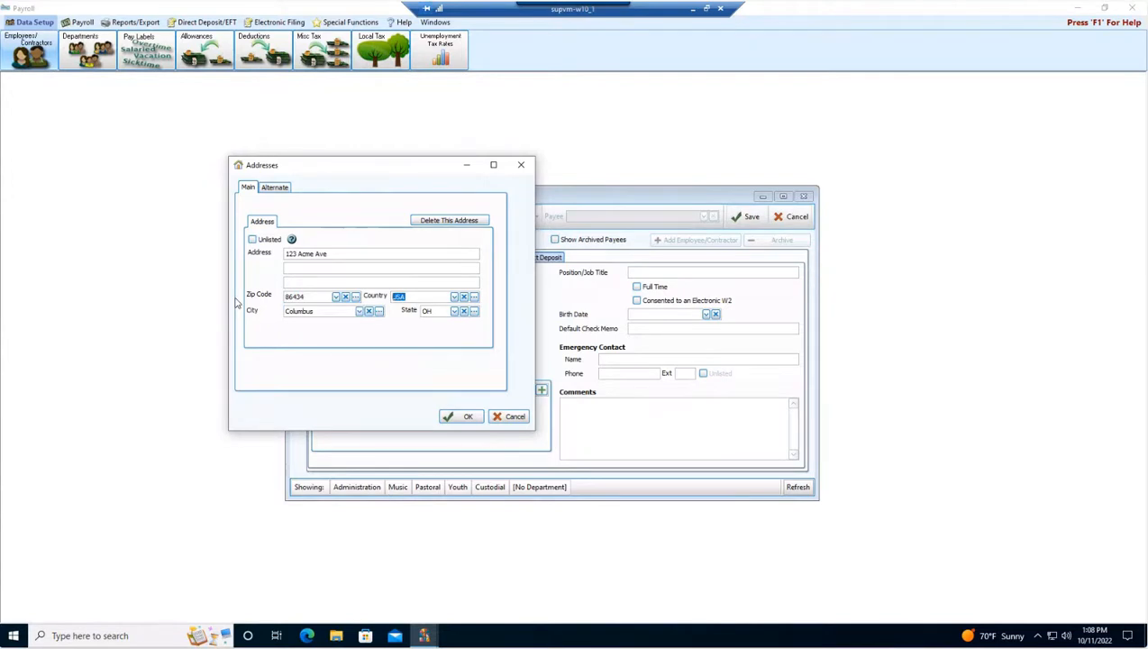
key("Tab")
key("Tab")
left_click(465, 416)
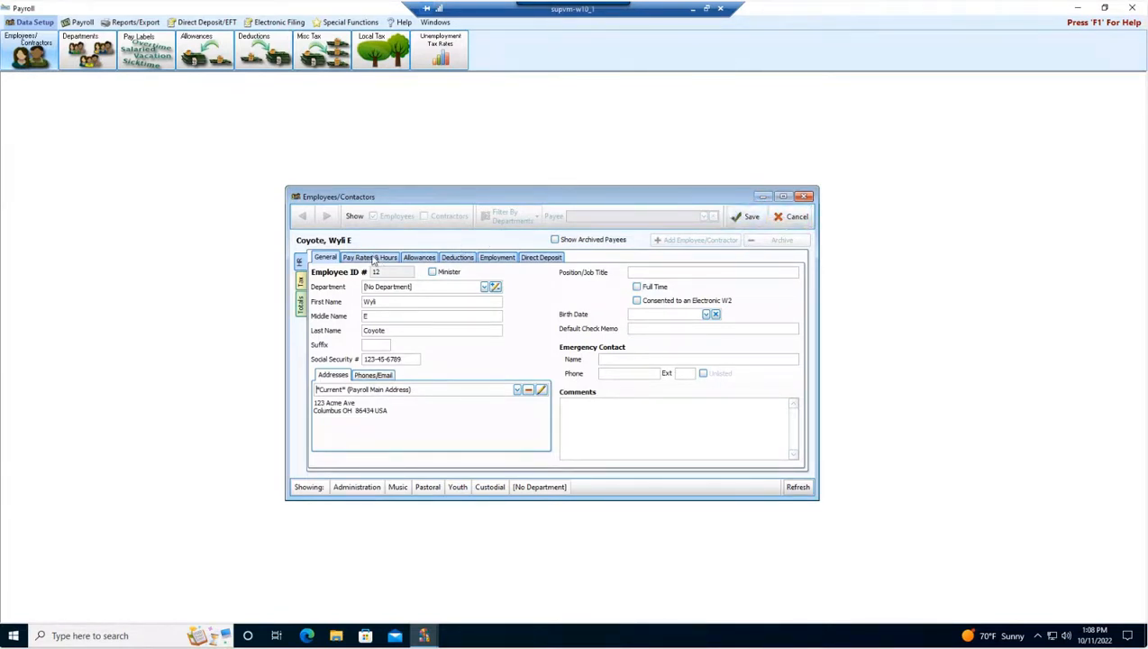
Mark the new employee as full time and enter the emergency contact's name and phone number.
left_click(637, 286)
left_click(623, 359)
type("Road runner")
type("614123456")
type("7")
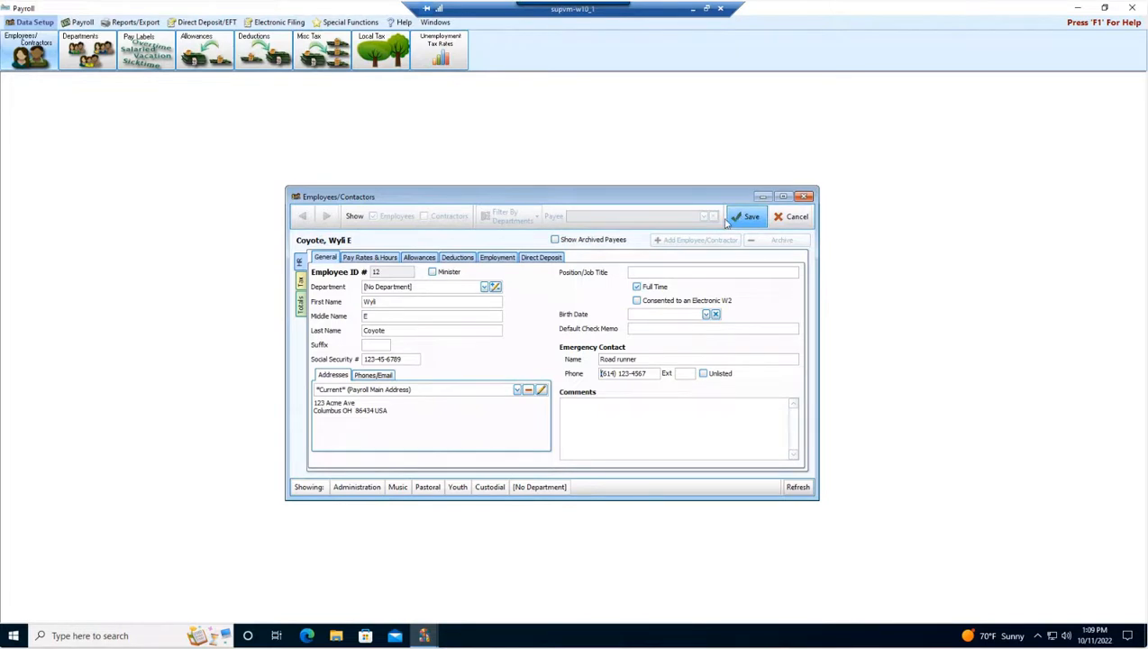
Open the pay rates and hours section and set the hourly employee's pay period to Semi-Monthly.
left_click(369, 259)
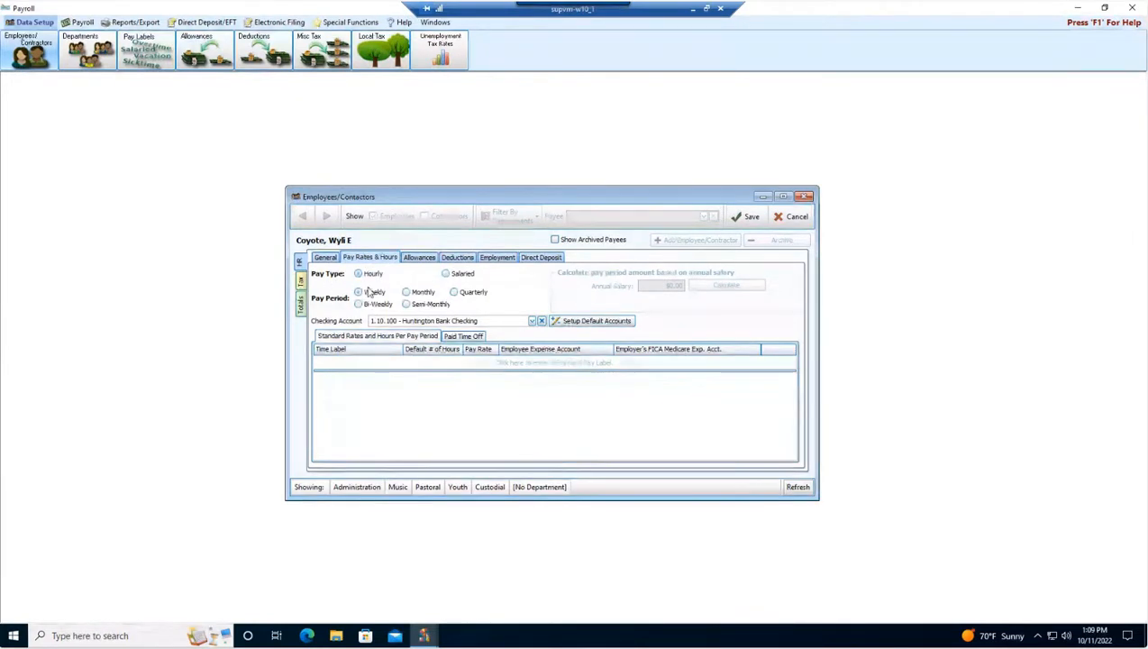
left_click(364, 293)
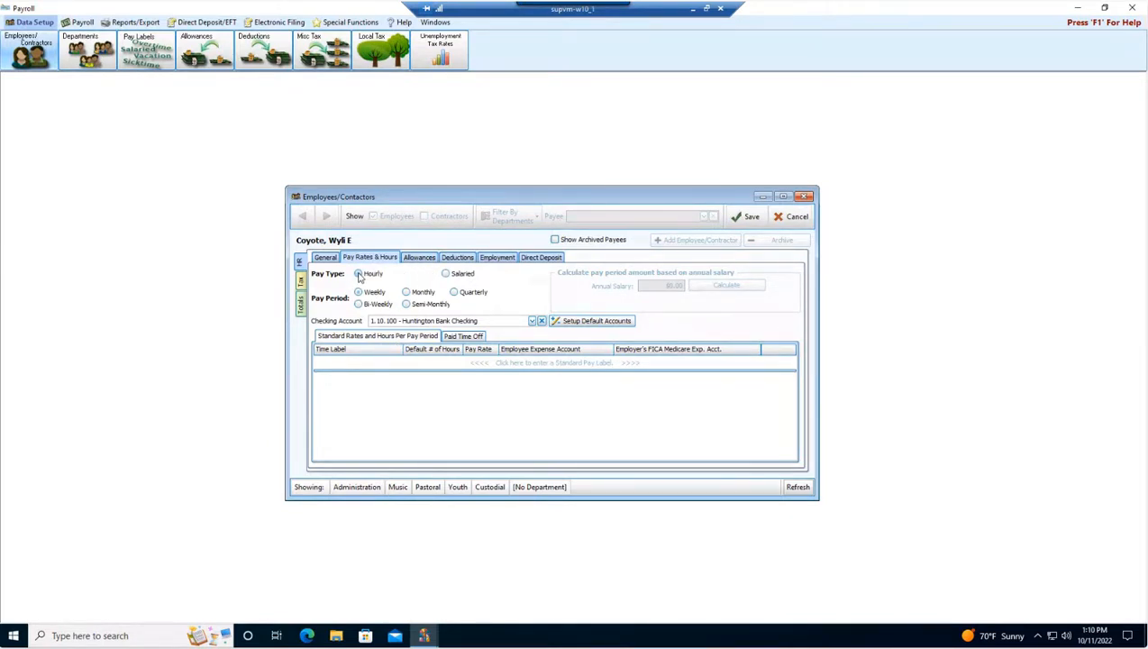
left_click(407, 305)
left_click(407, 304)
Start a standard pay row and open the pay labels manager to review its Standard and Paid Time Off labels.
left_click(358, 363)
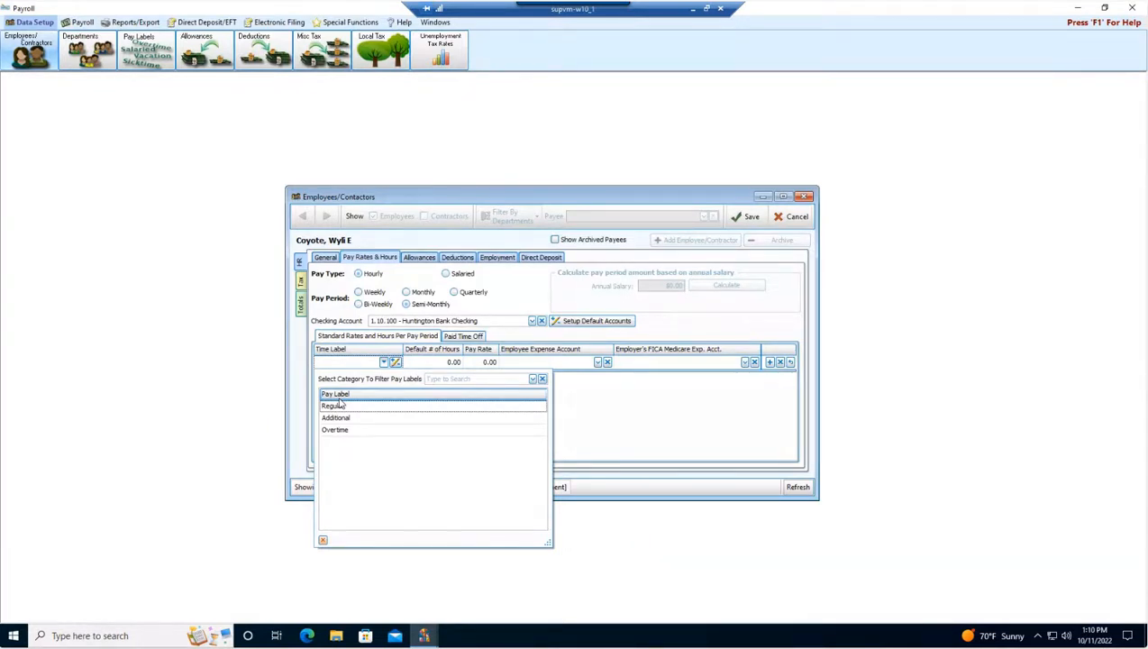
left_click(394, 363)
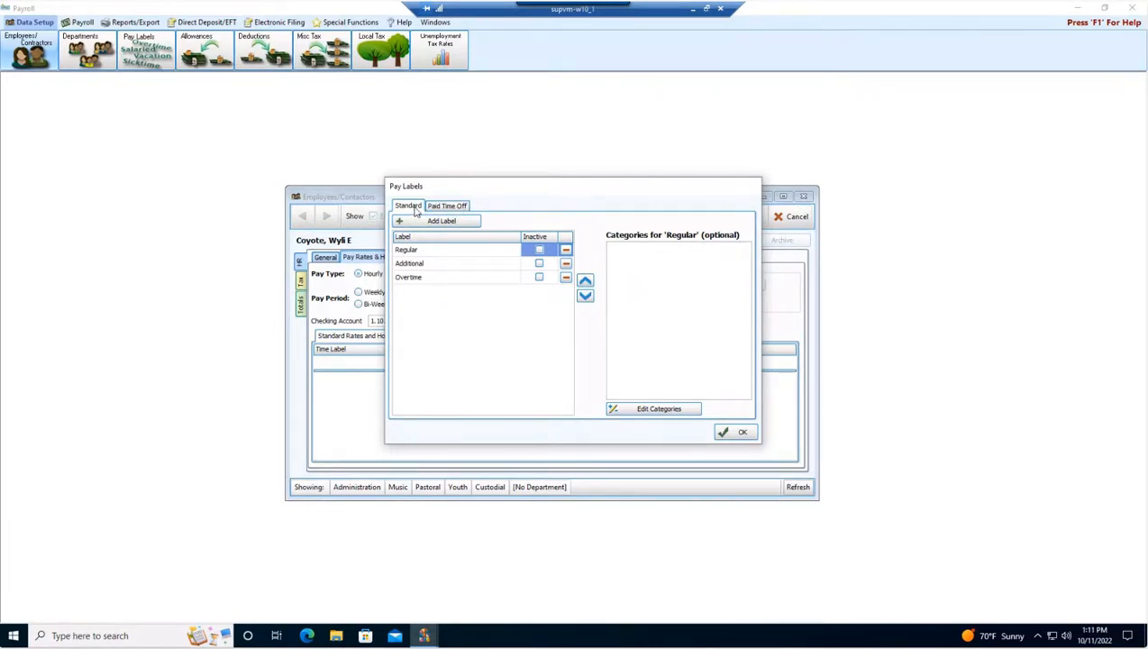
left_click(442, 207)
left_click(413, 207)
left_click(737, 433)
Set the standard pay row to the Regular label with 20 default hours at a 15.00 pay rate.
left_click(384, 362)
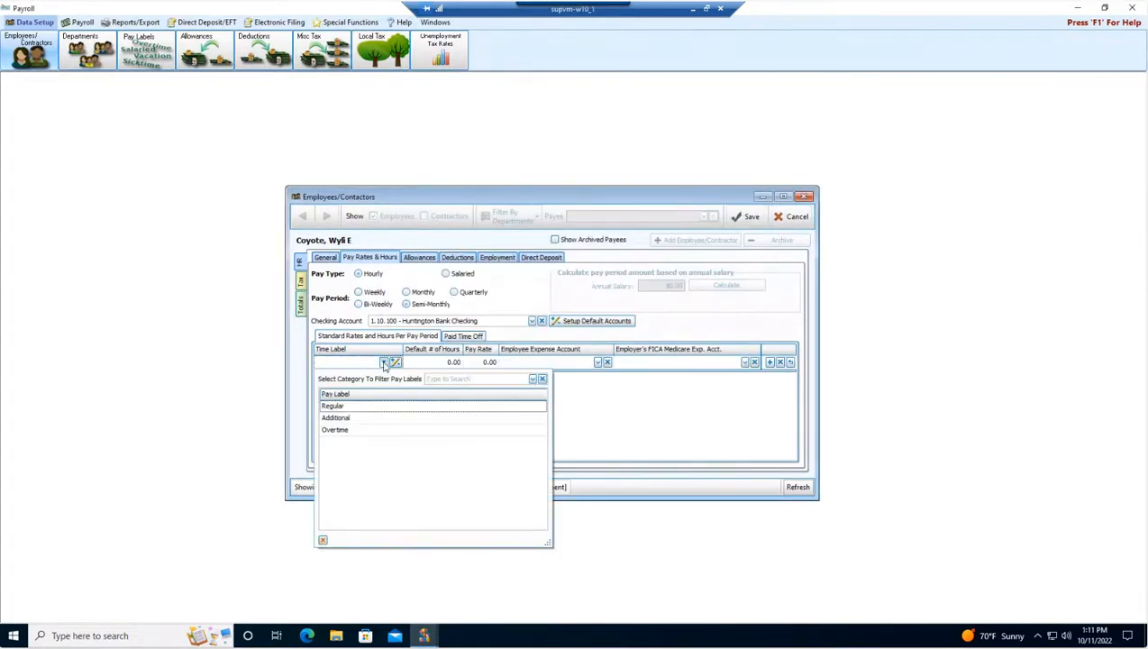
left_click(361, 408)
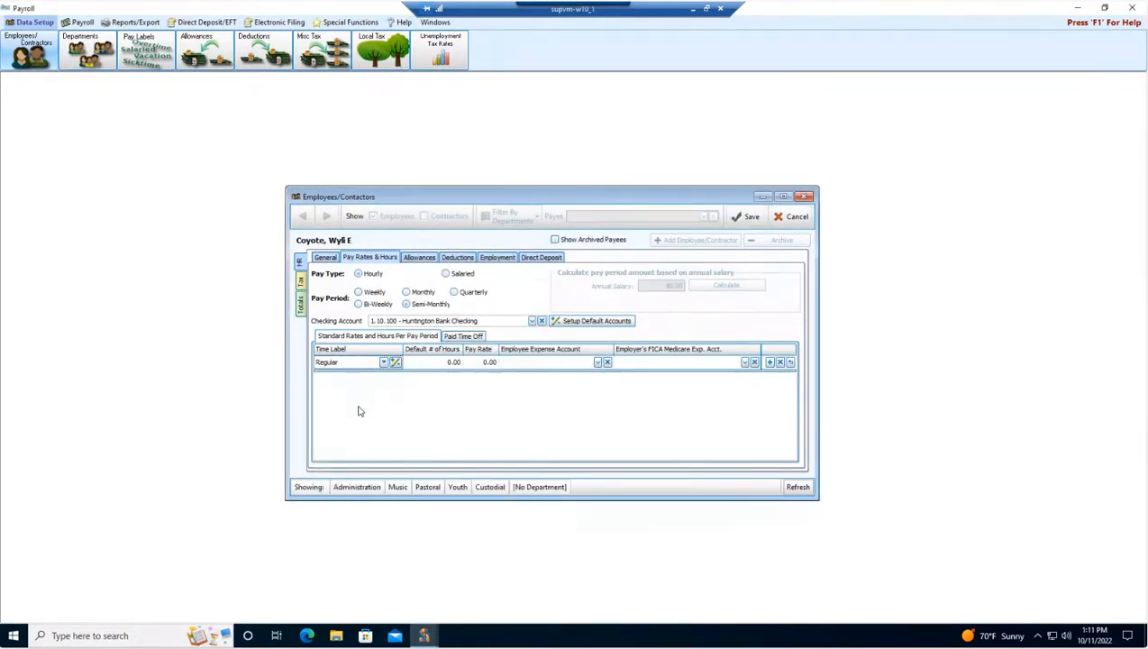
left_click(442, 367)
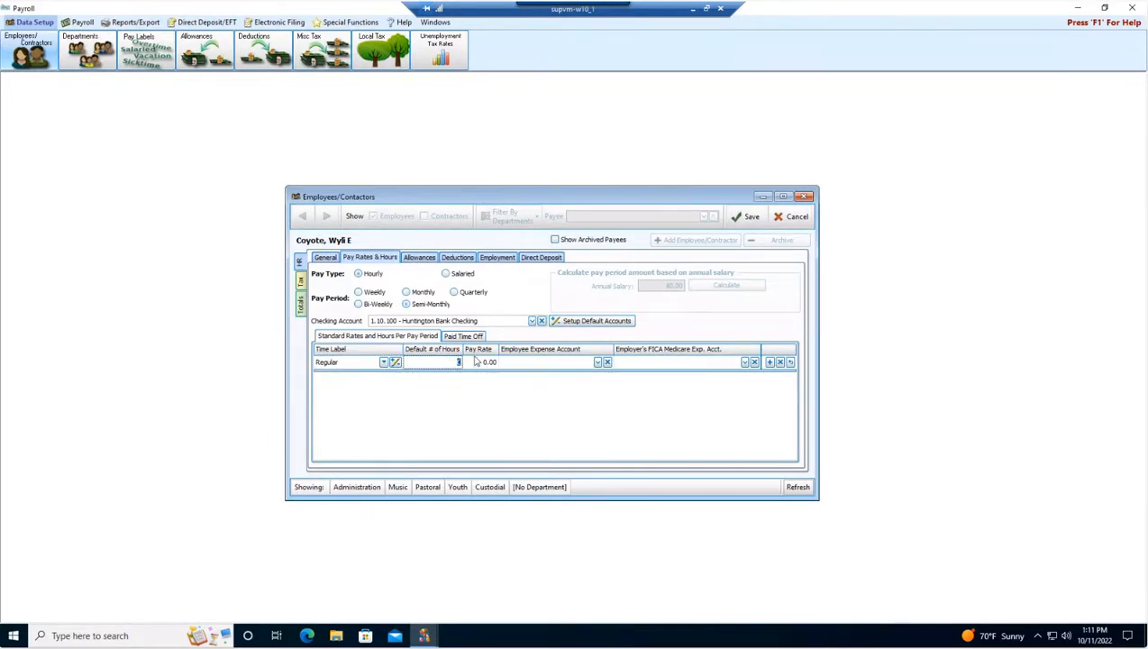
type("20")
left_click(476, 361)
type("15.00")
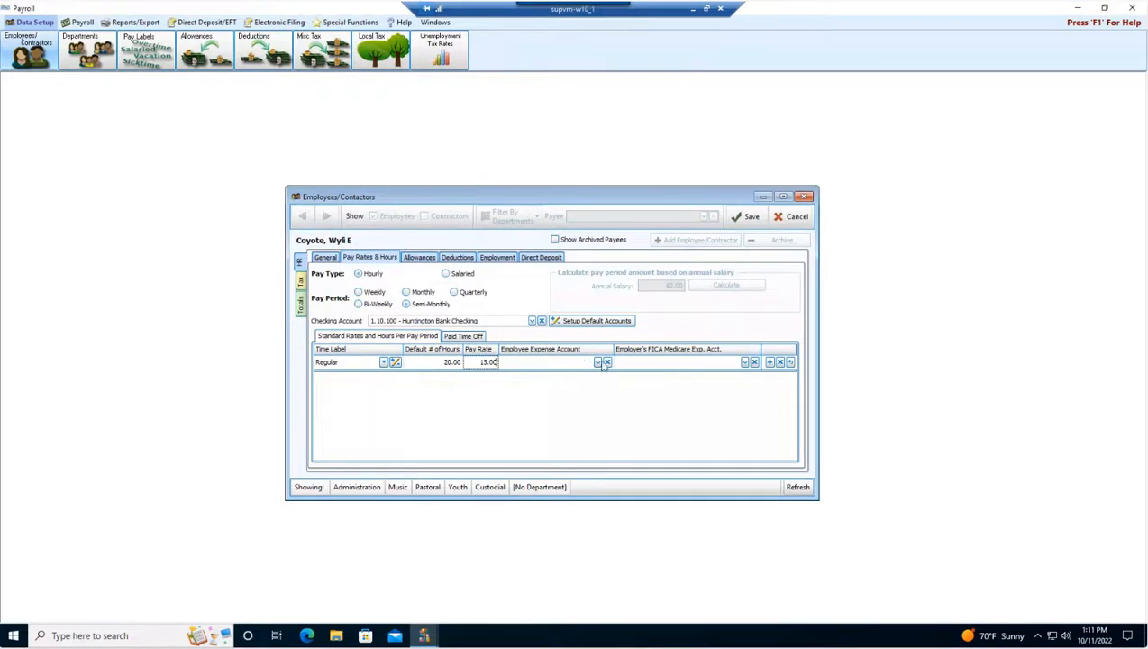
Set the pay row's employee expense account to 5.10.302 - Custodian Salary.
left_click(598, 361)
scroll(568, 415, "down", 2)
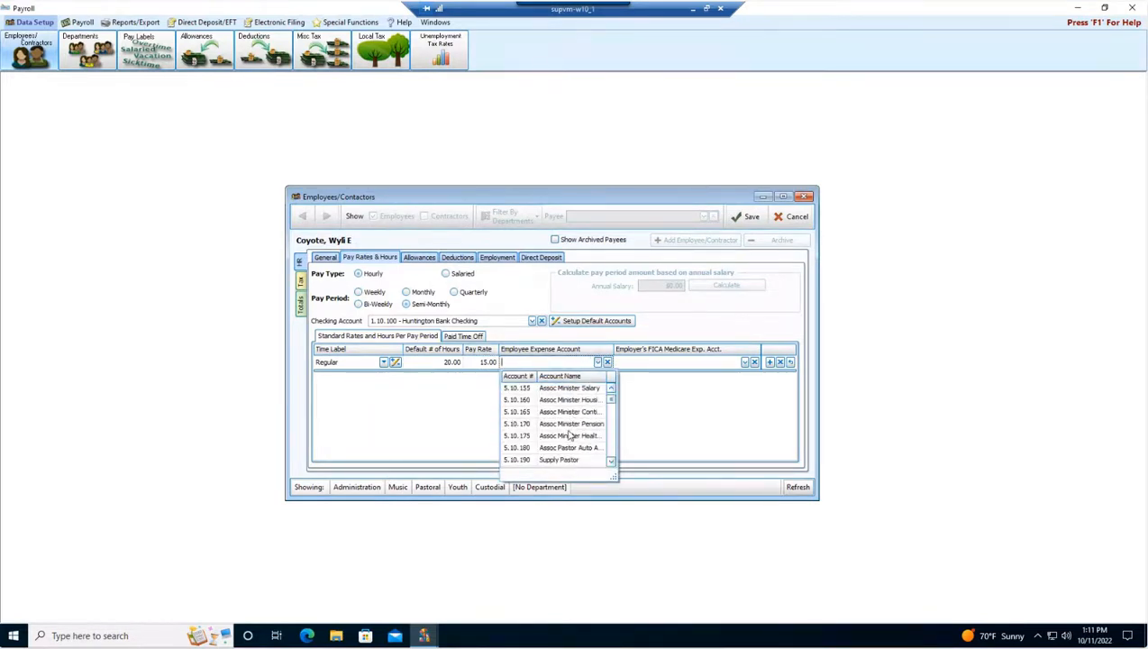
scroll(569, 433, "down", 3)
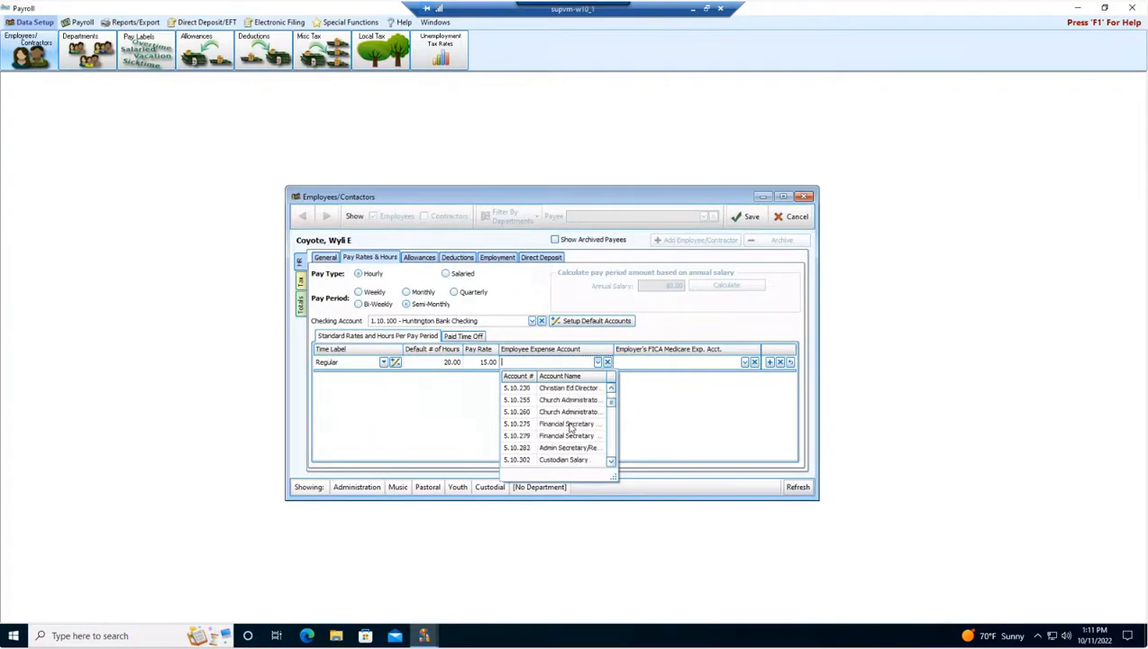
scroll(570, 431, "down", 1)
left_click(568, 438)
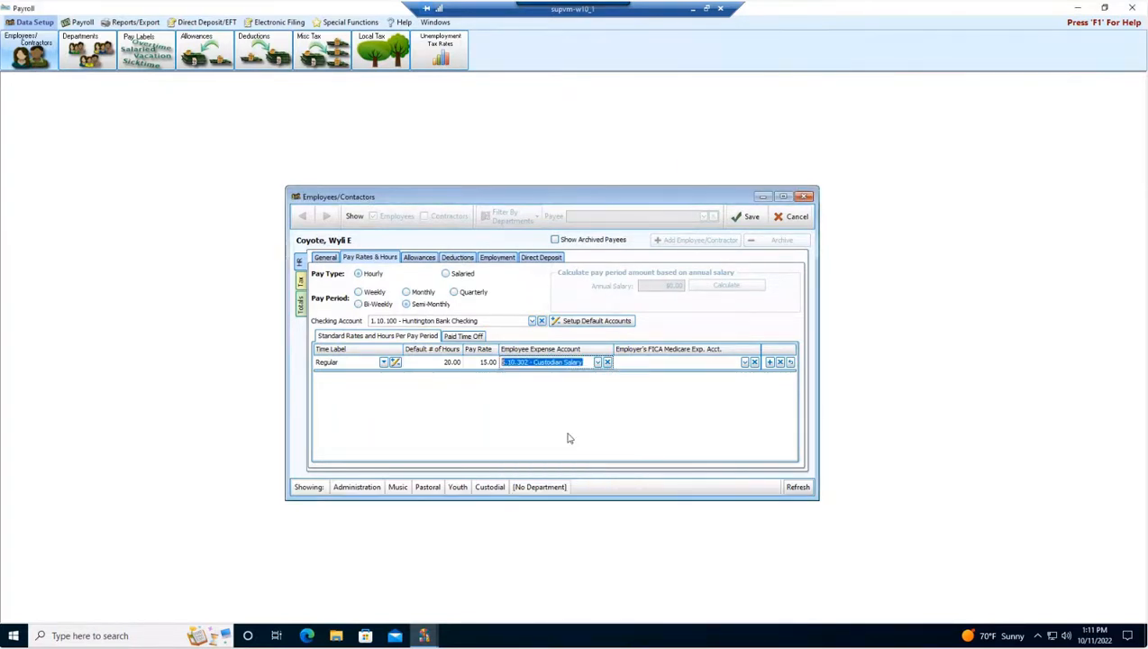
Set the employer's FICA Medicare expense account to 5.10.345 Church Portion of FICA/Medicare.
left_click(631, 362)
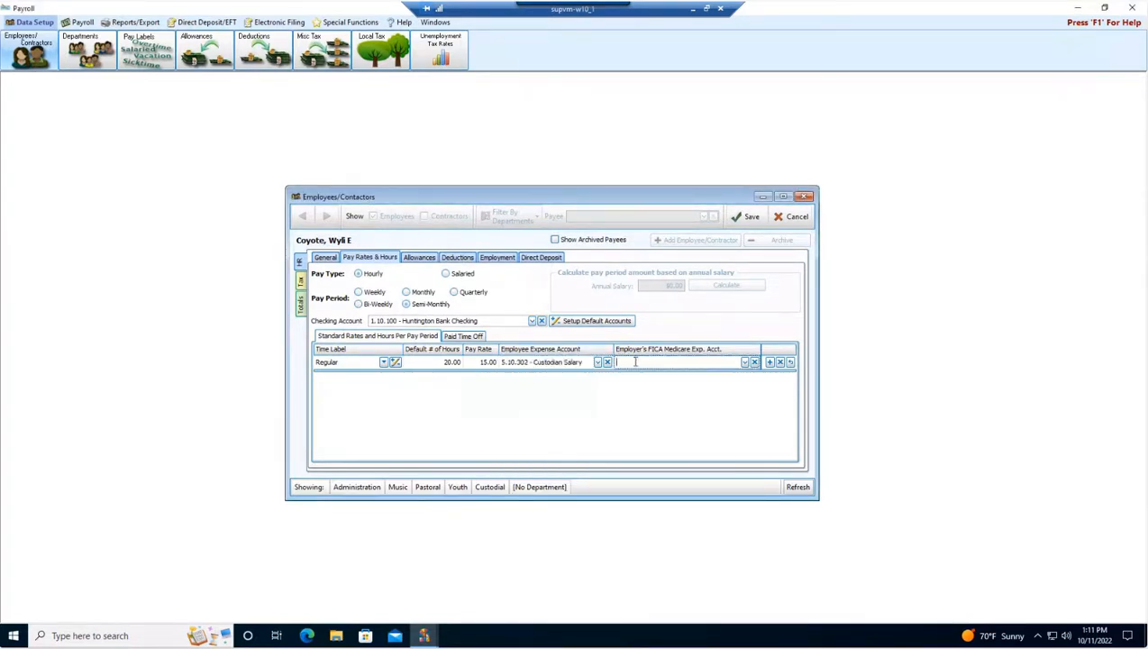
type("em")
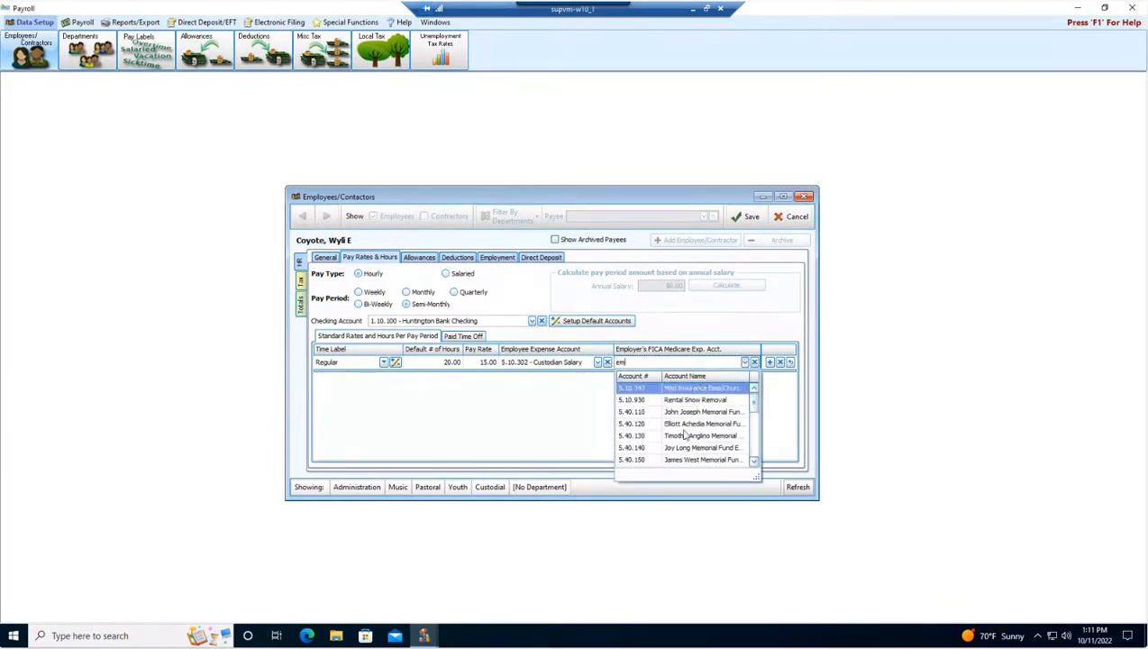
type("pl")
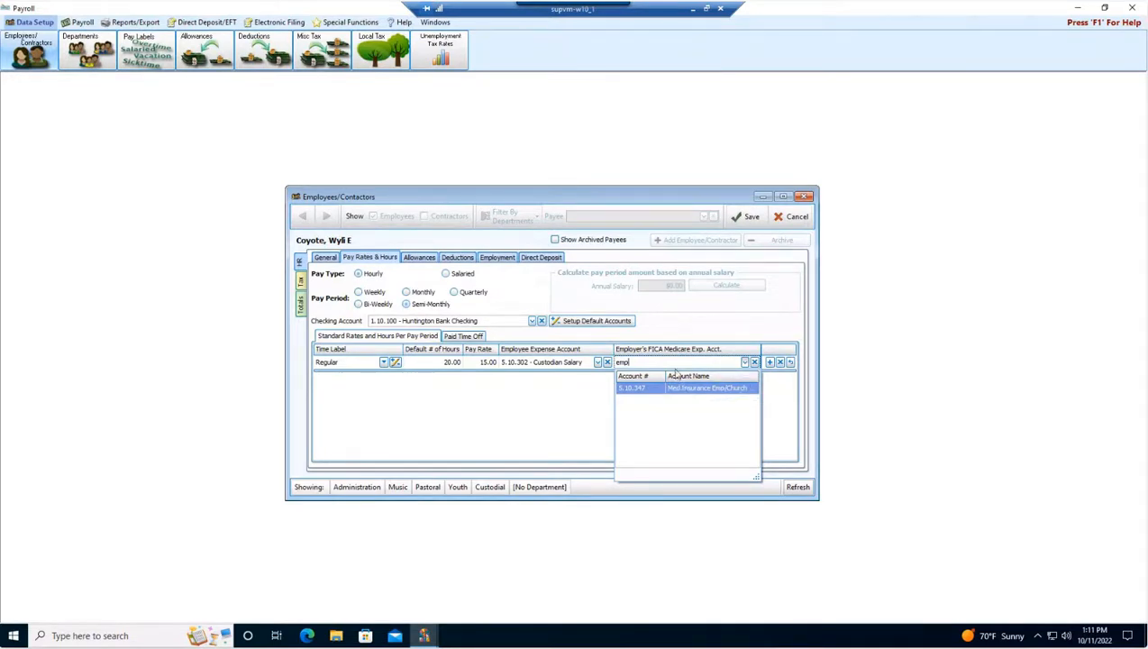
key("Return")
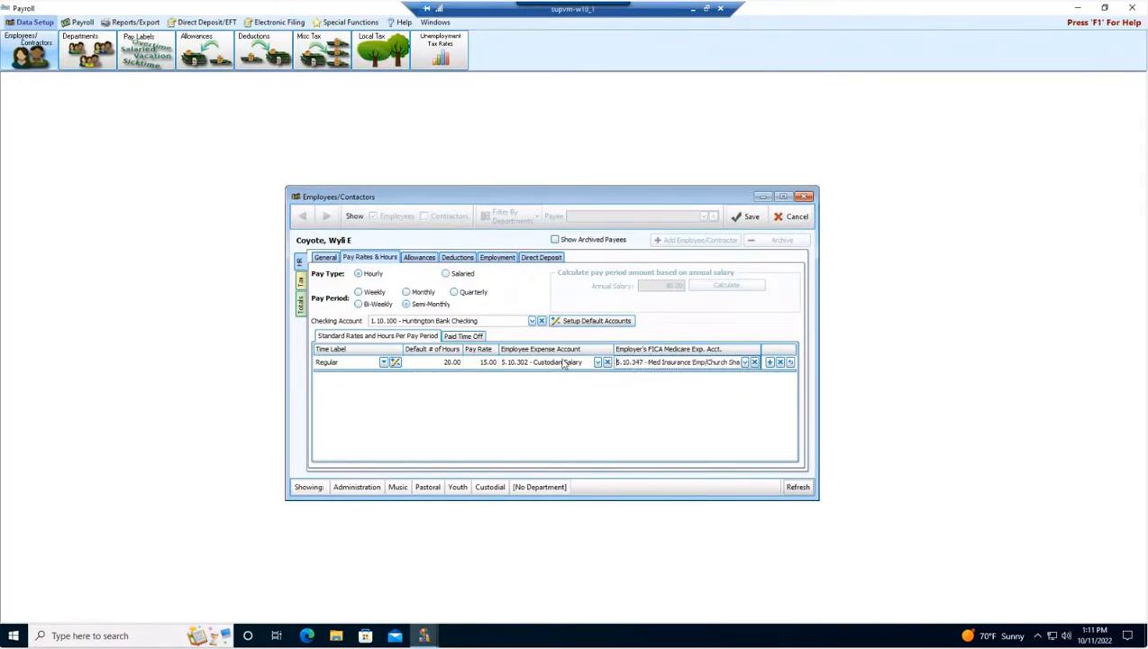
left_click(756, 362)
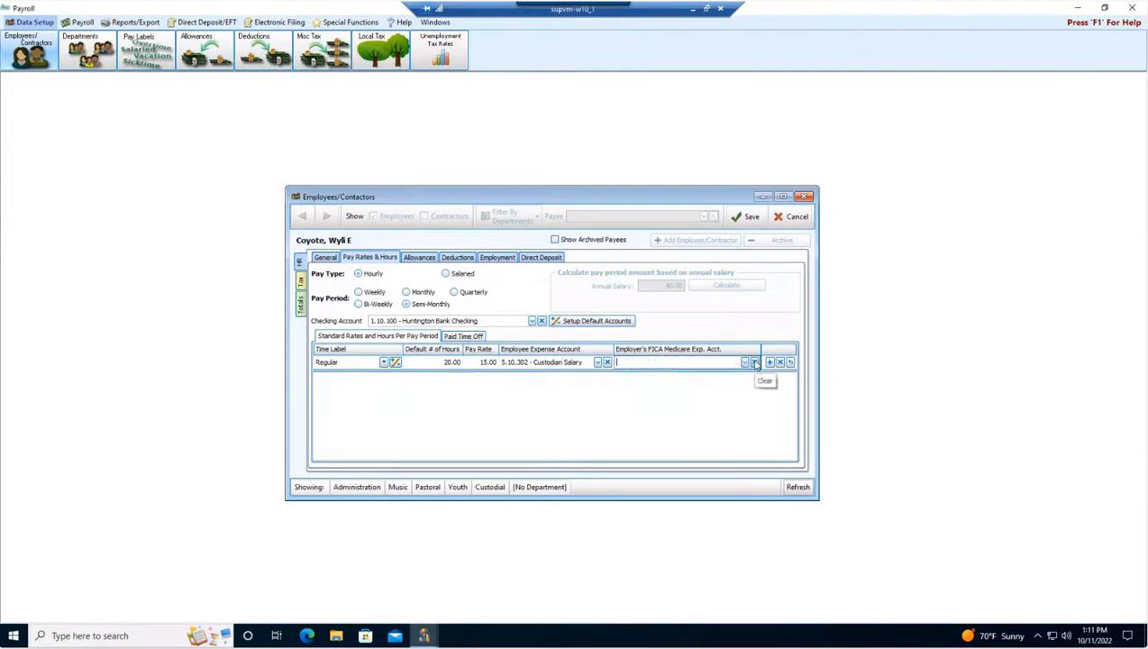
type("fic")
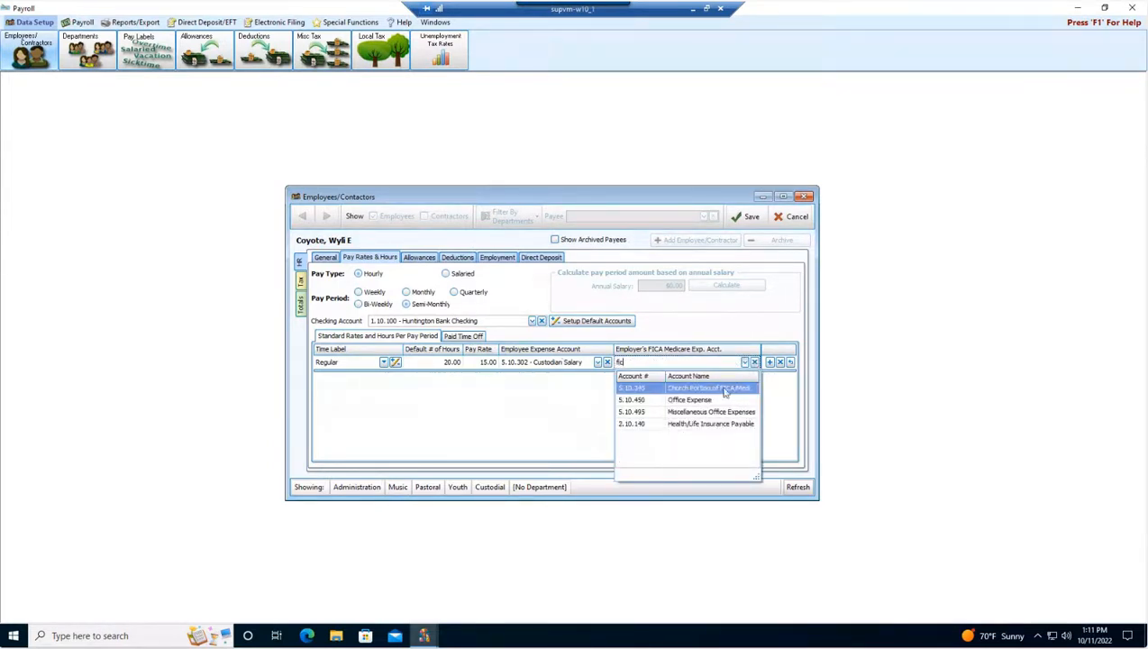
left_click(721, 389)
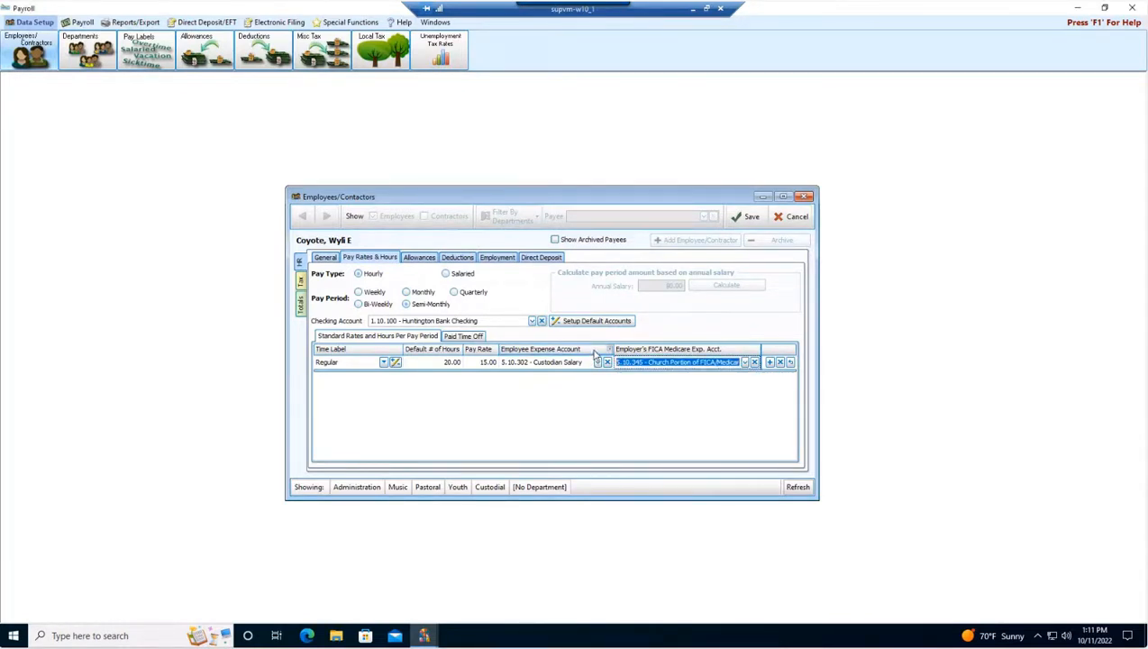
Browse the Allowances and General sections and open the allowance list without adding an allowance.
left_click(405, 260)
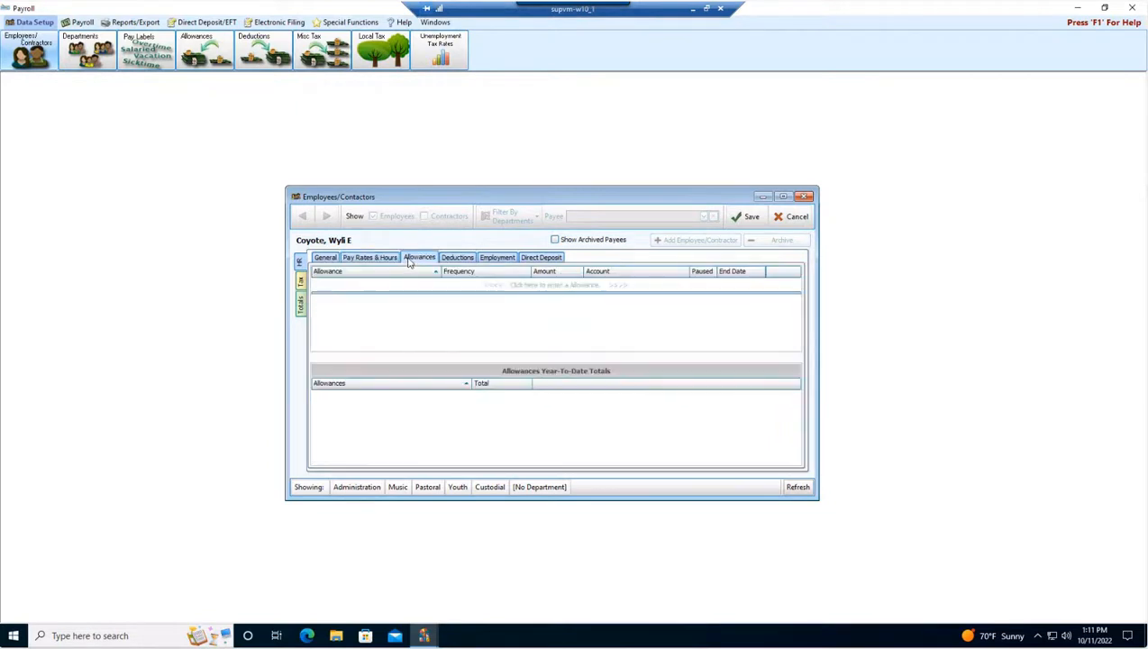
left_click(324, 258)
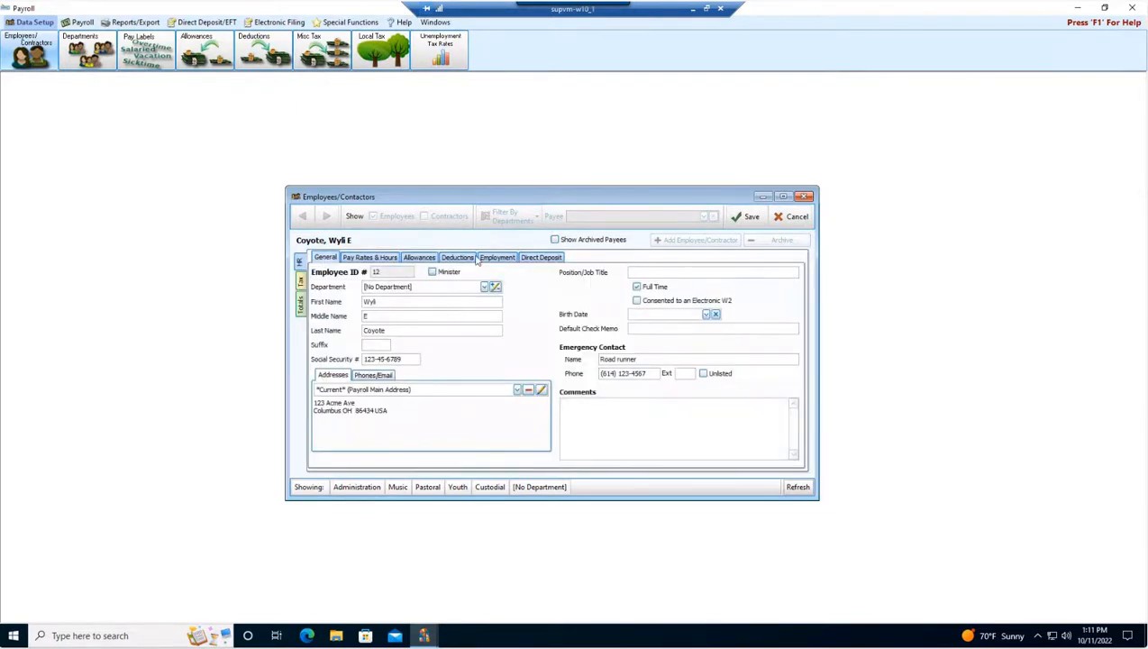
left_click(429, 260)
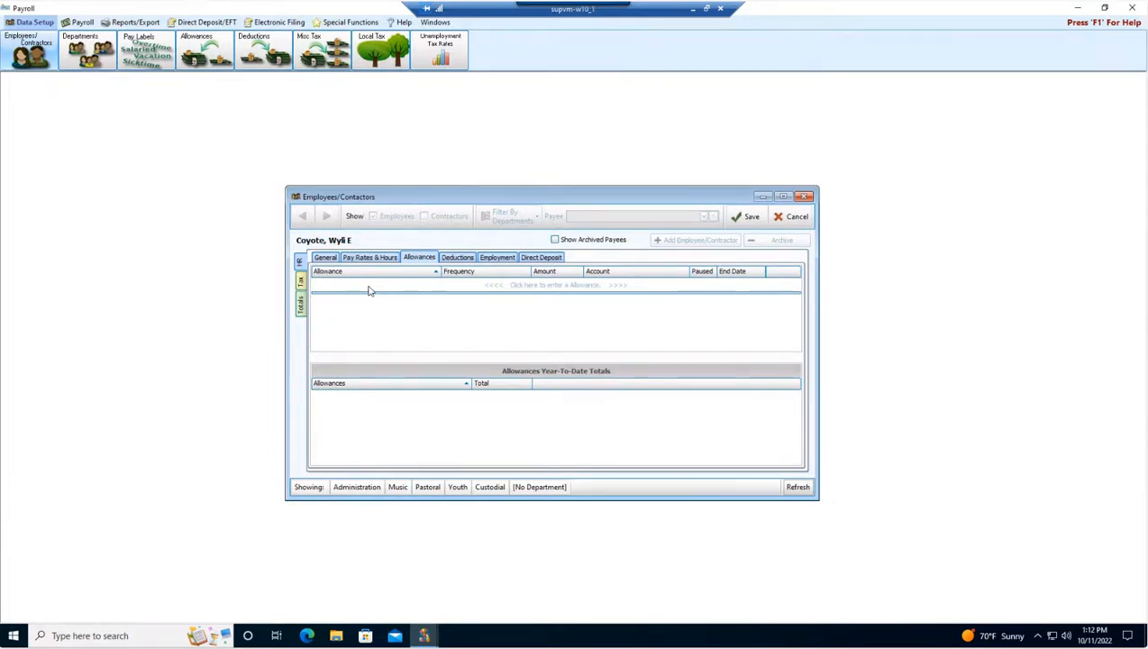
left_click(370, 288)
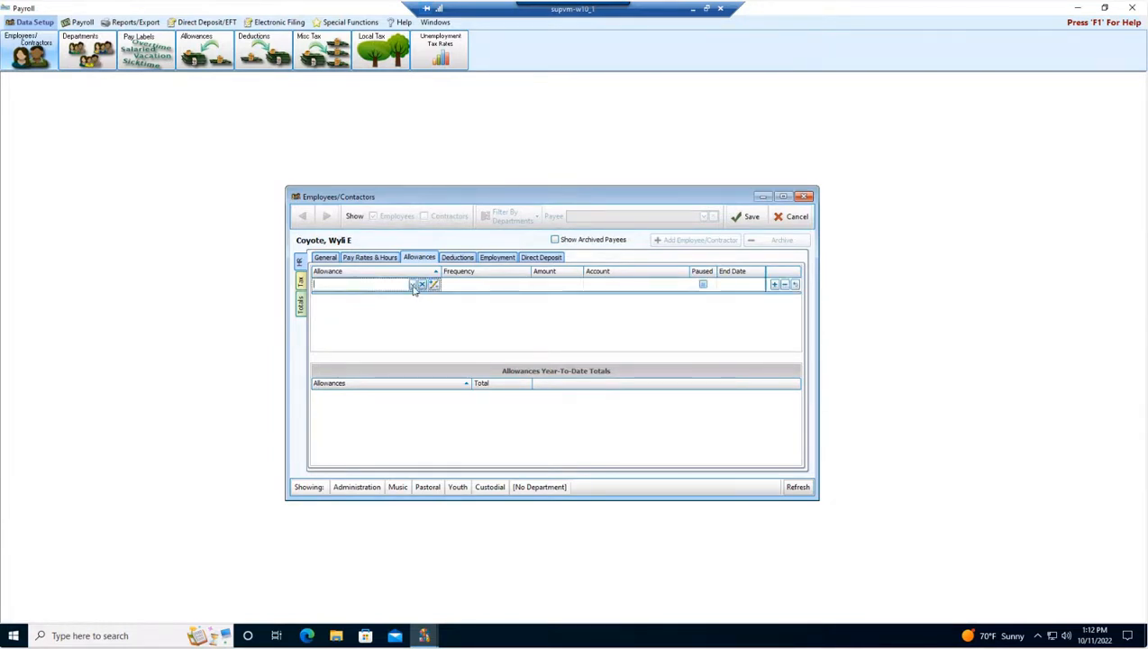
left_click(413, 285)
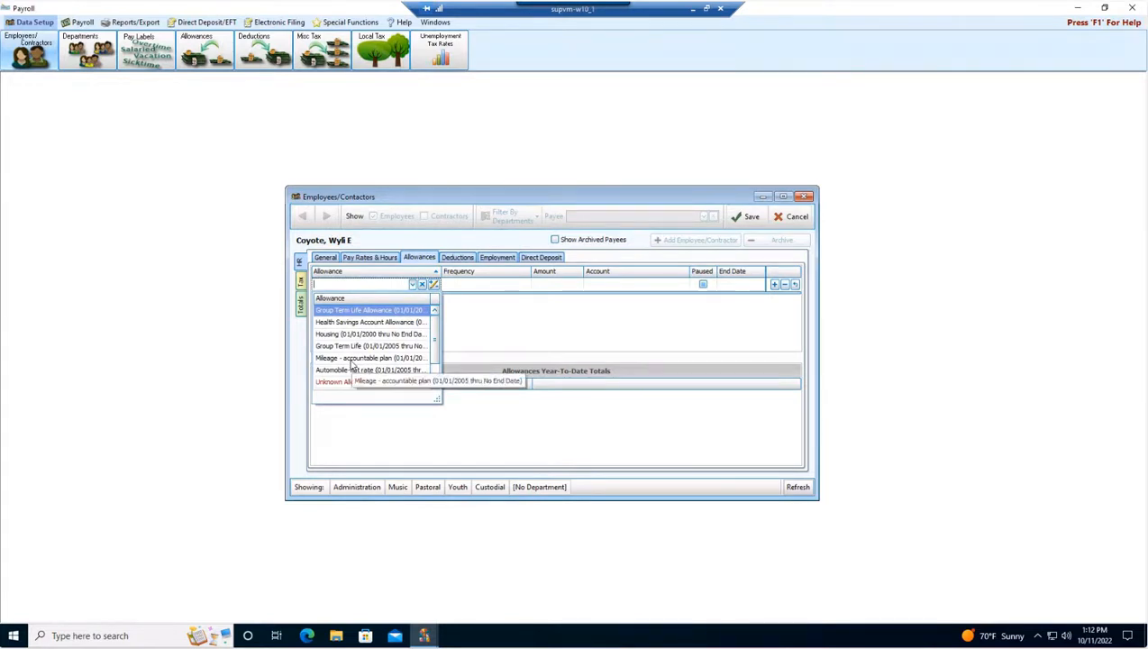
left_click(421, 200)
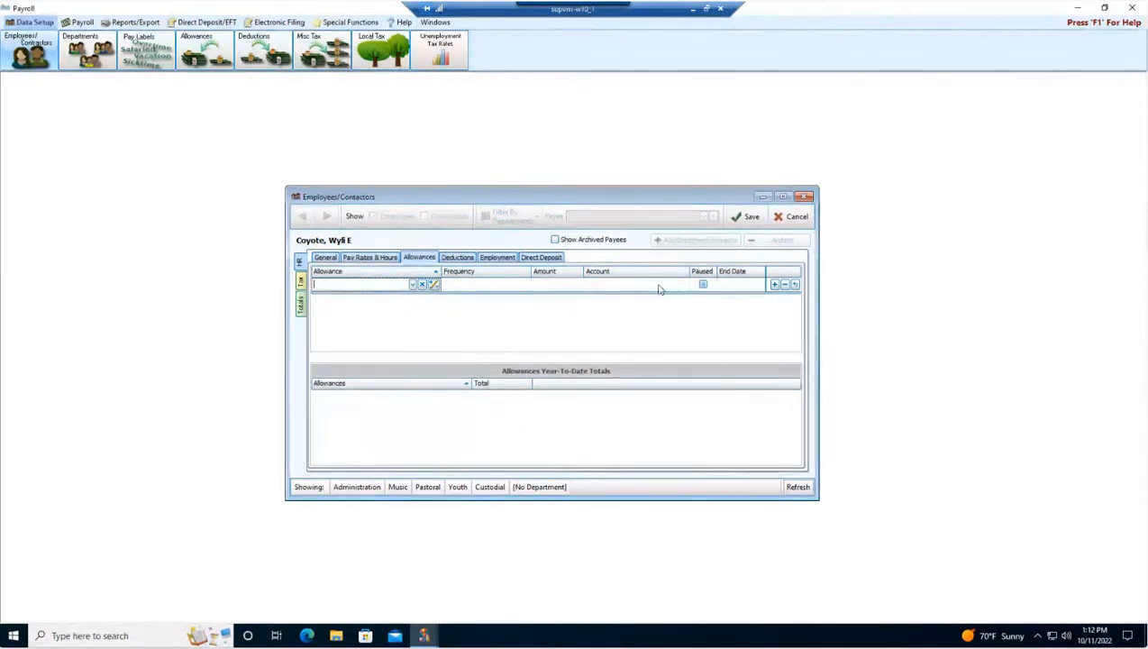
Add a Dental Ins deduction to the employee with today's date as its start date.
left_click(457, 256)
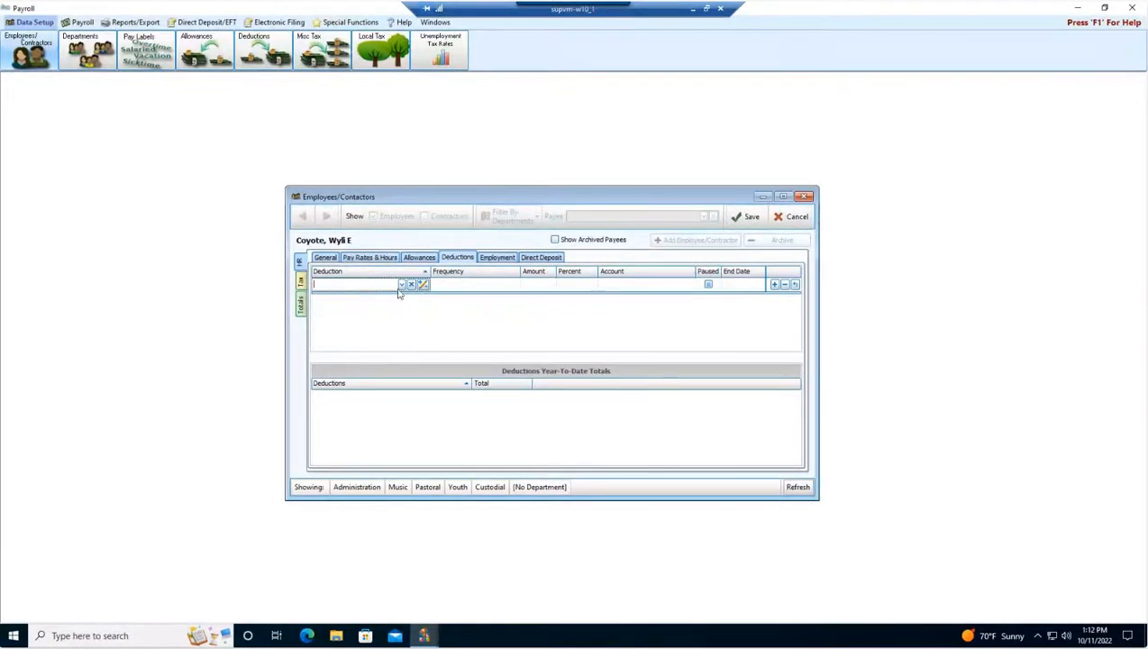
left_click(402, 284)
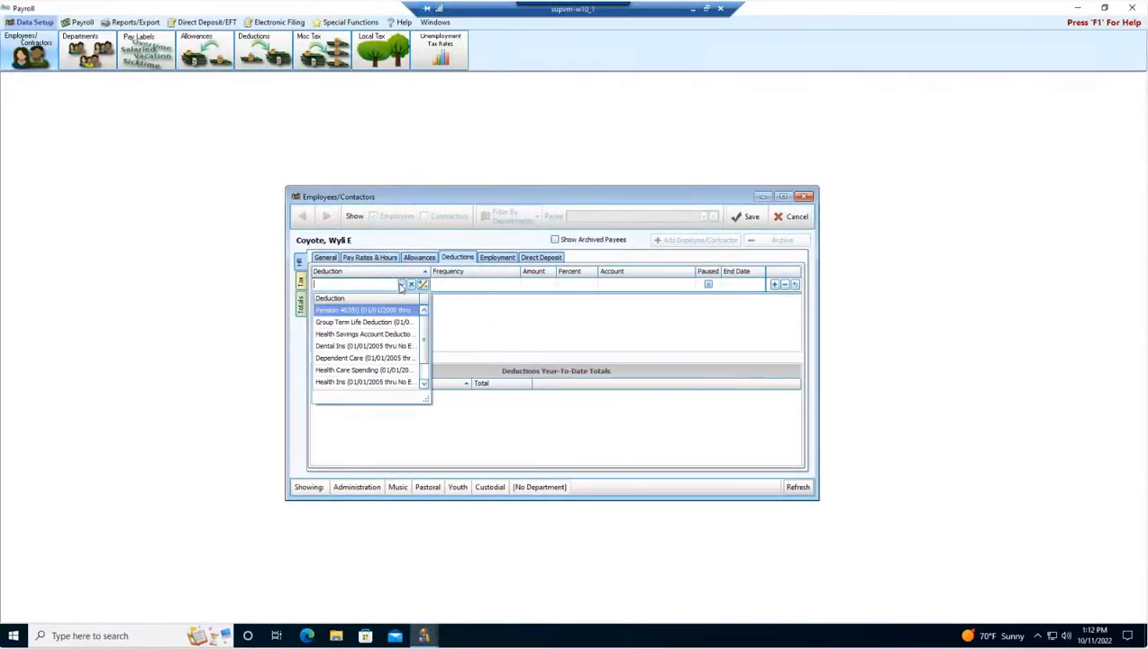
left_click(346, 351)
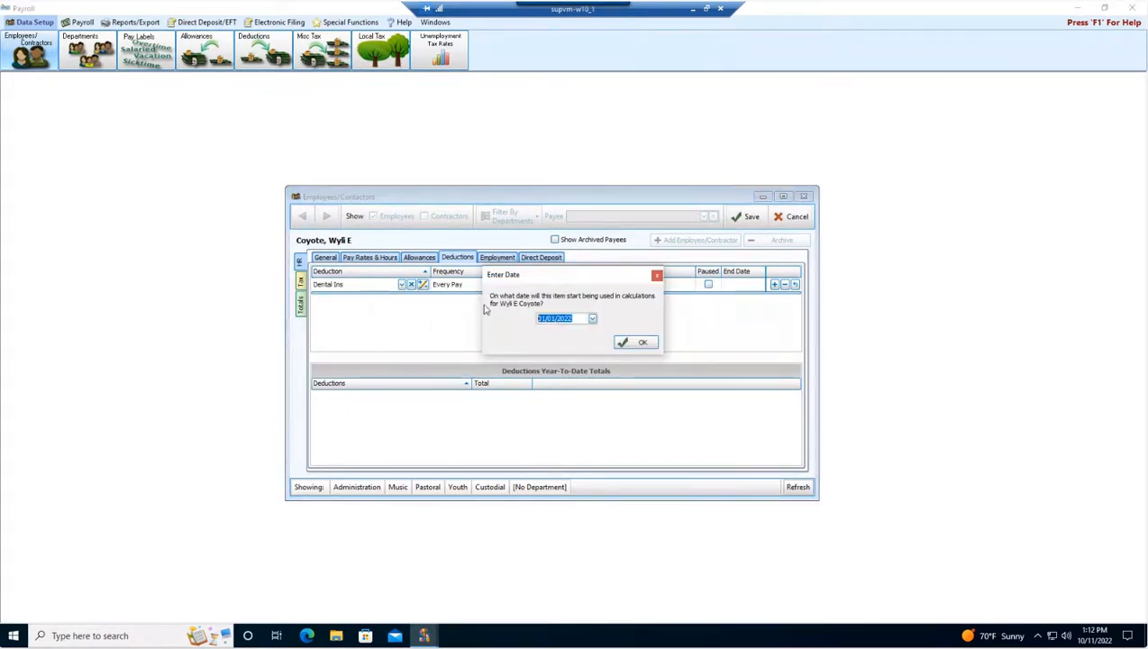
left_click(592, 318)
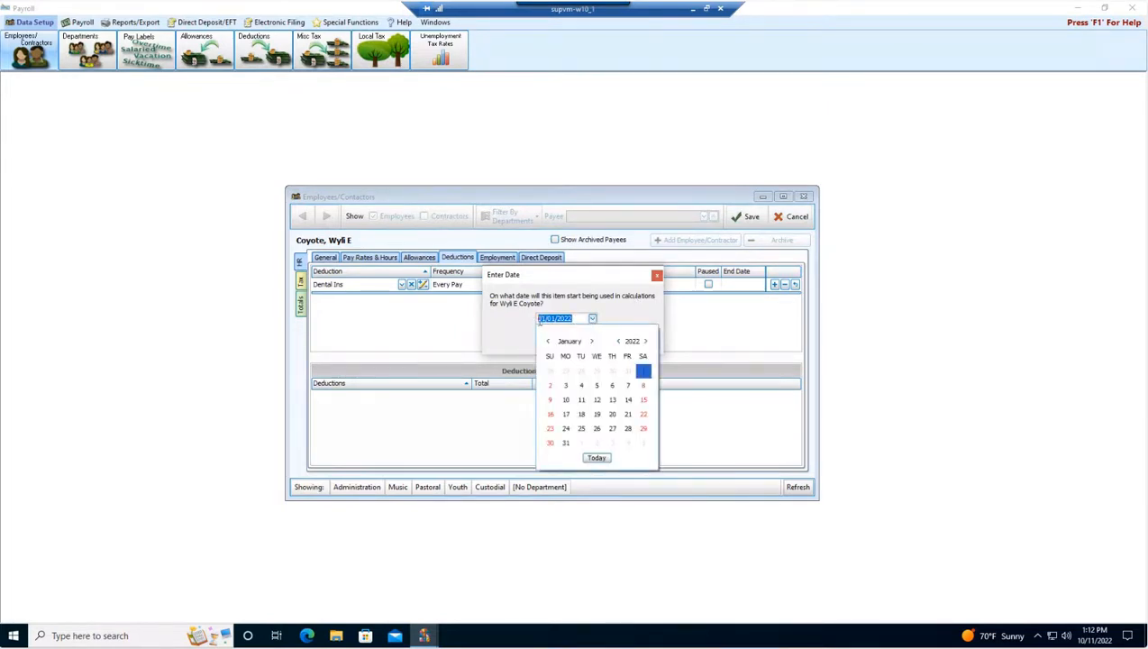
left_click(597, 457)
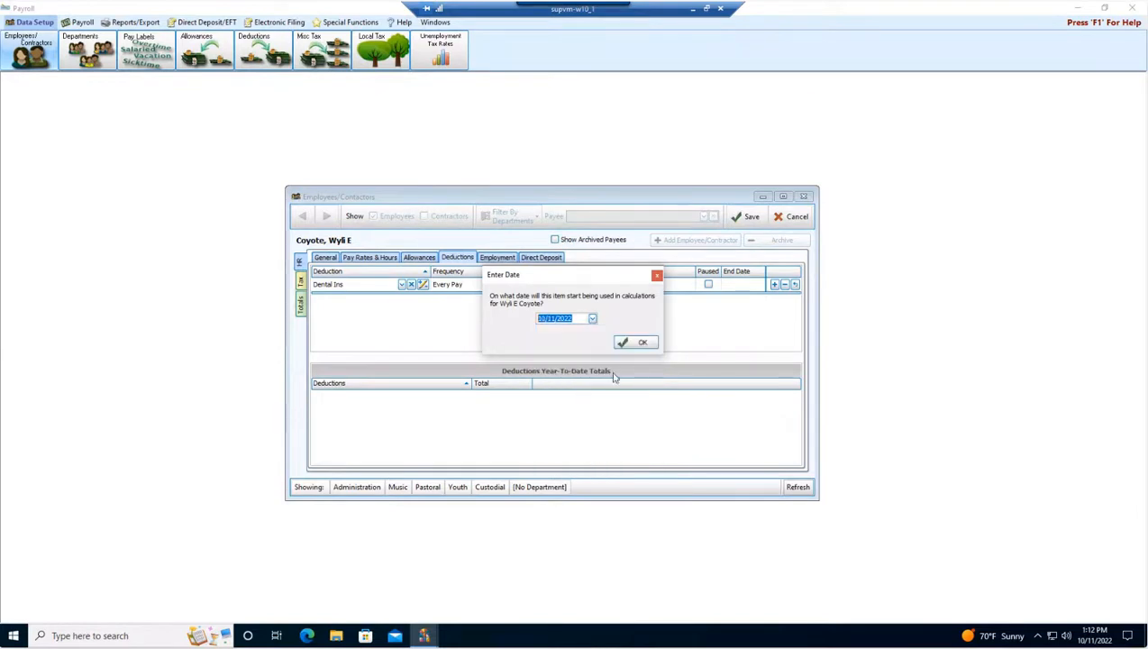
left_click(636, 342)
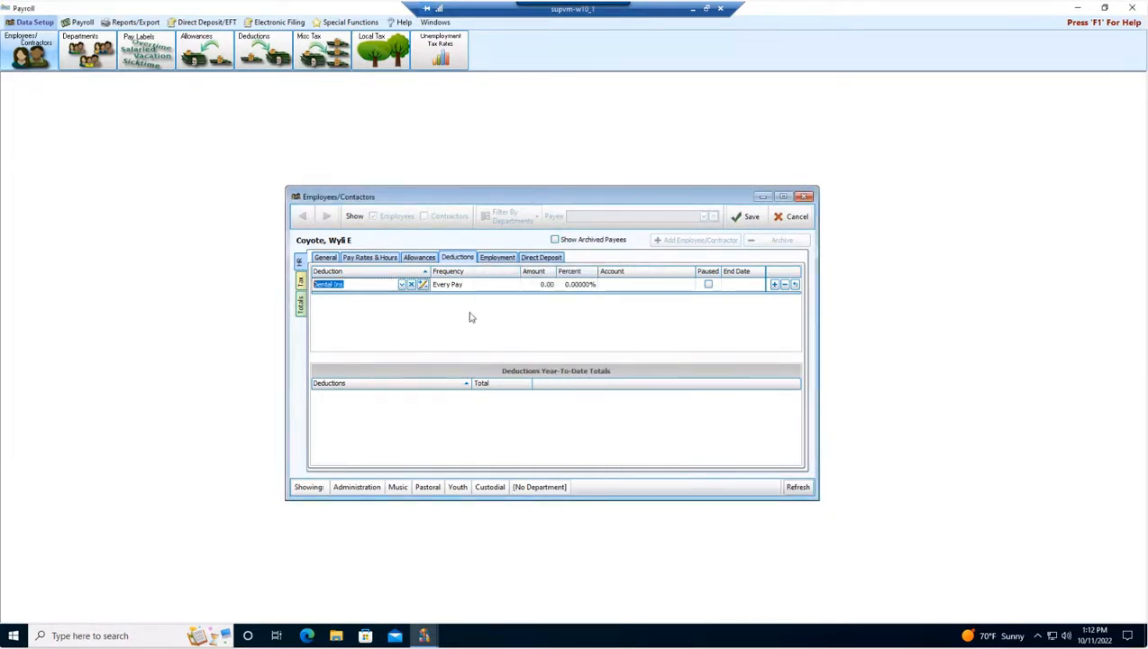
Set the deduction amount to 12.50.
left_click(541, 285)
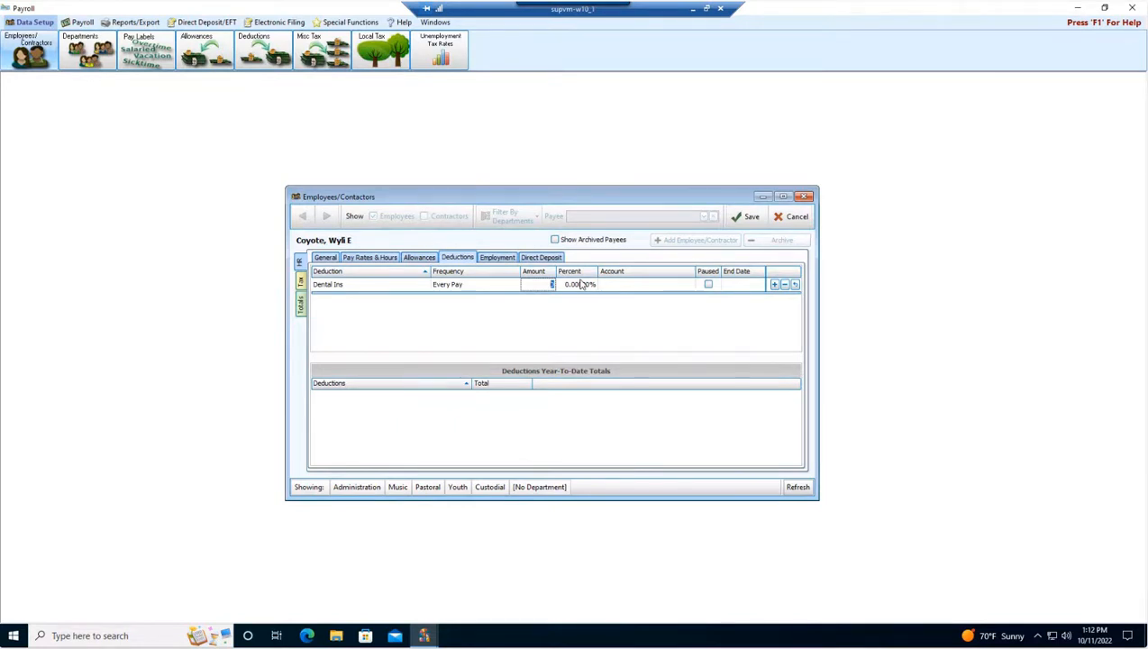
type("12.50")
Set the deduction's account to 2.10.130 - Pension Payable.
left_click(650, 283)
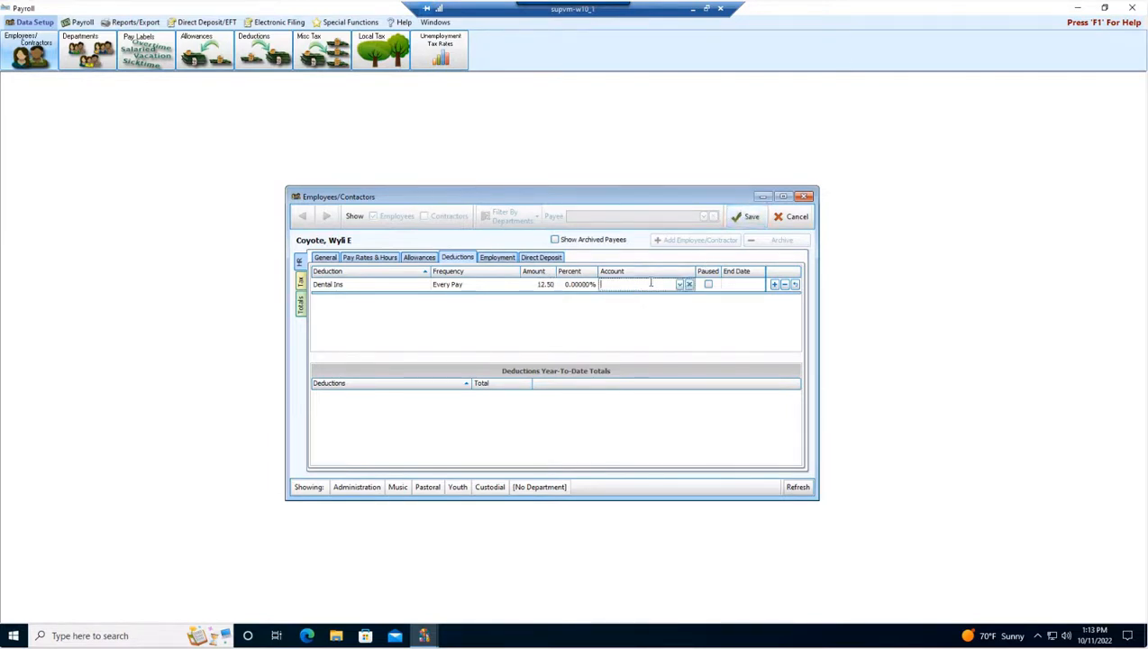
left_click(680, 284)
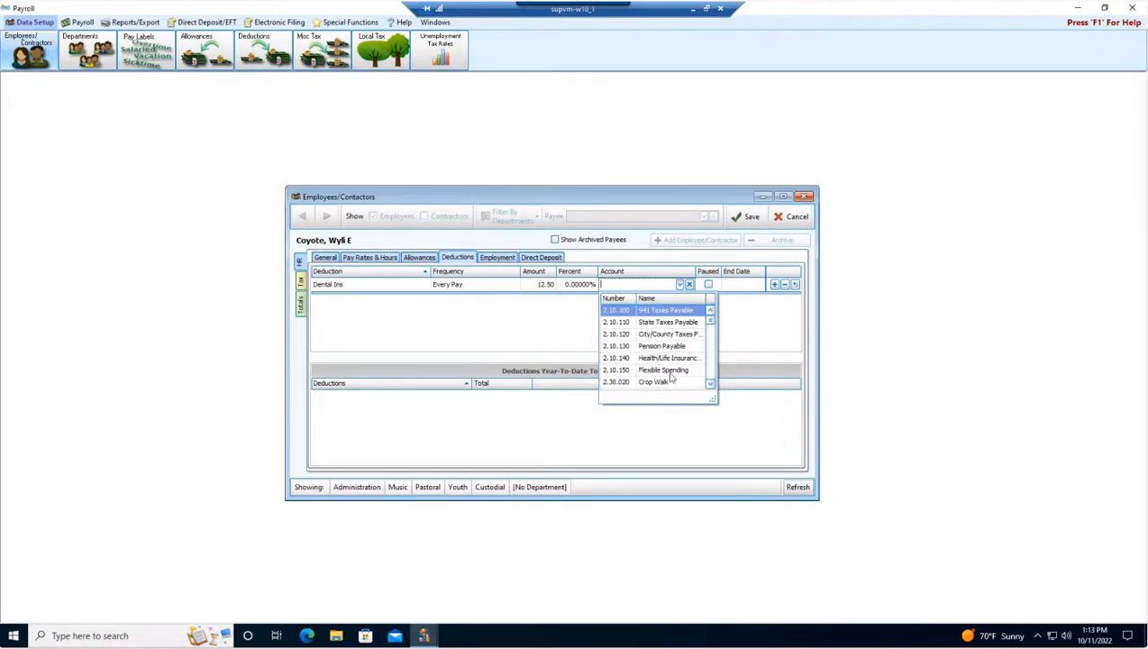
left_click(713, 375)
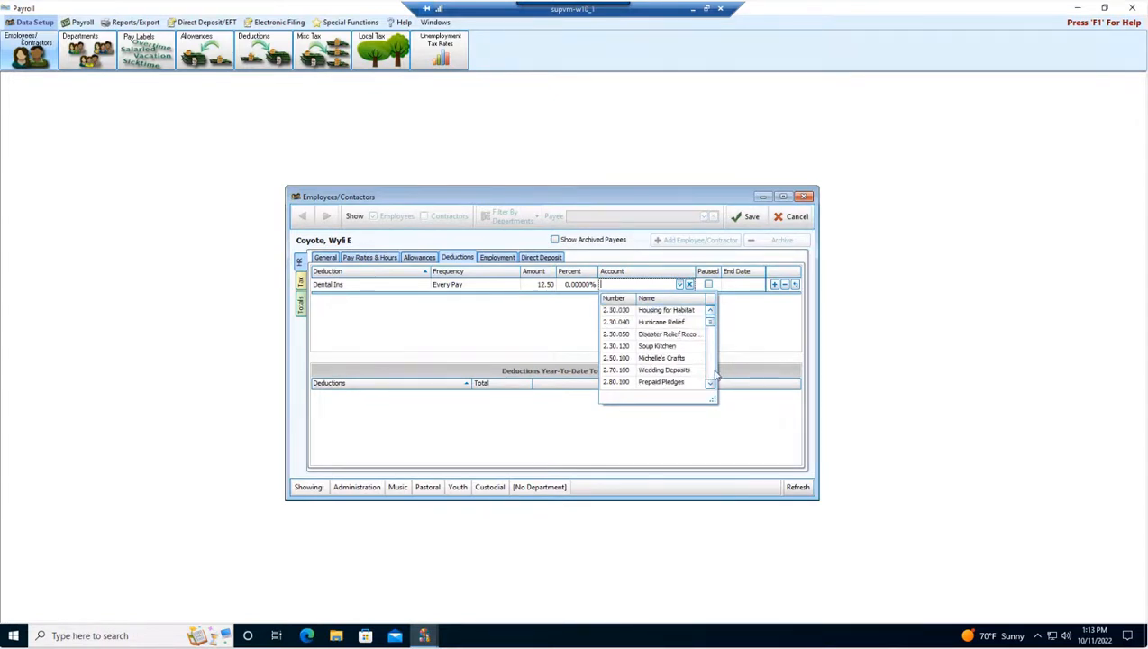
scroll(694, 369, "up", 3)
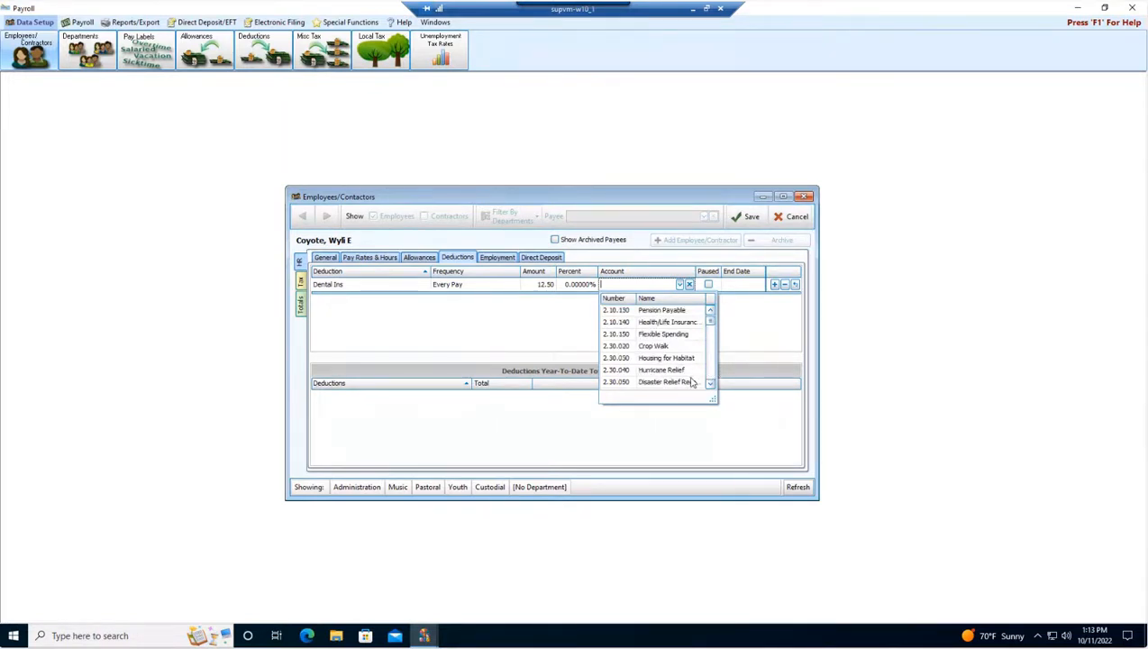
scroll(693, 382, "up", 2)
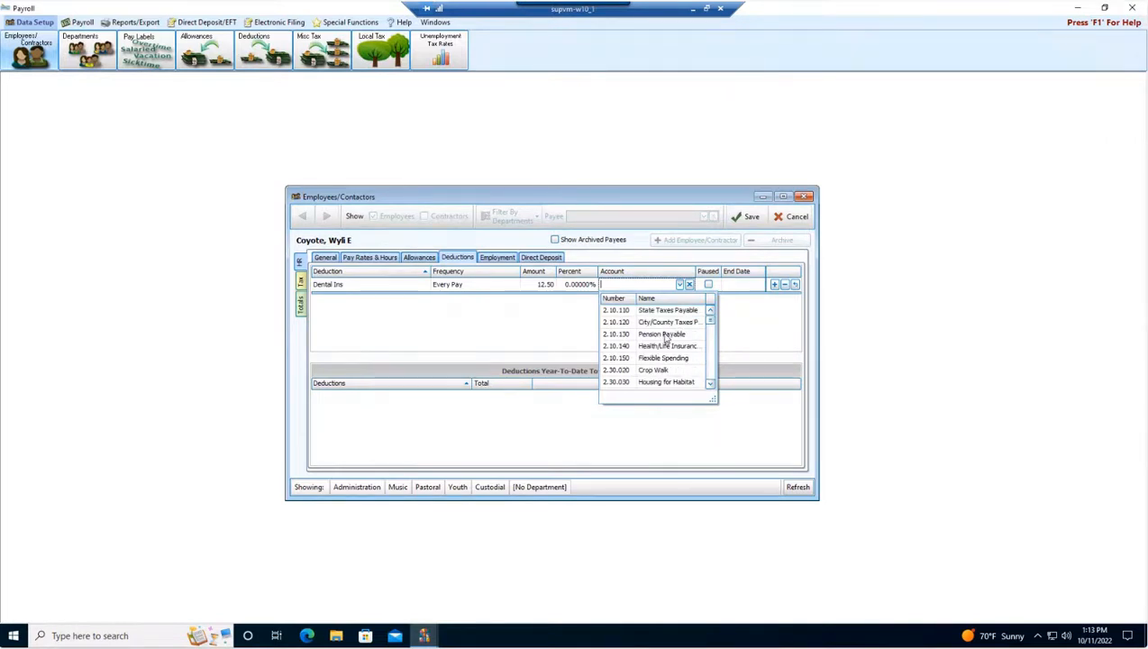
scroll(659, 365, "up", 1)
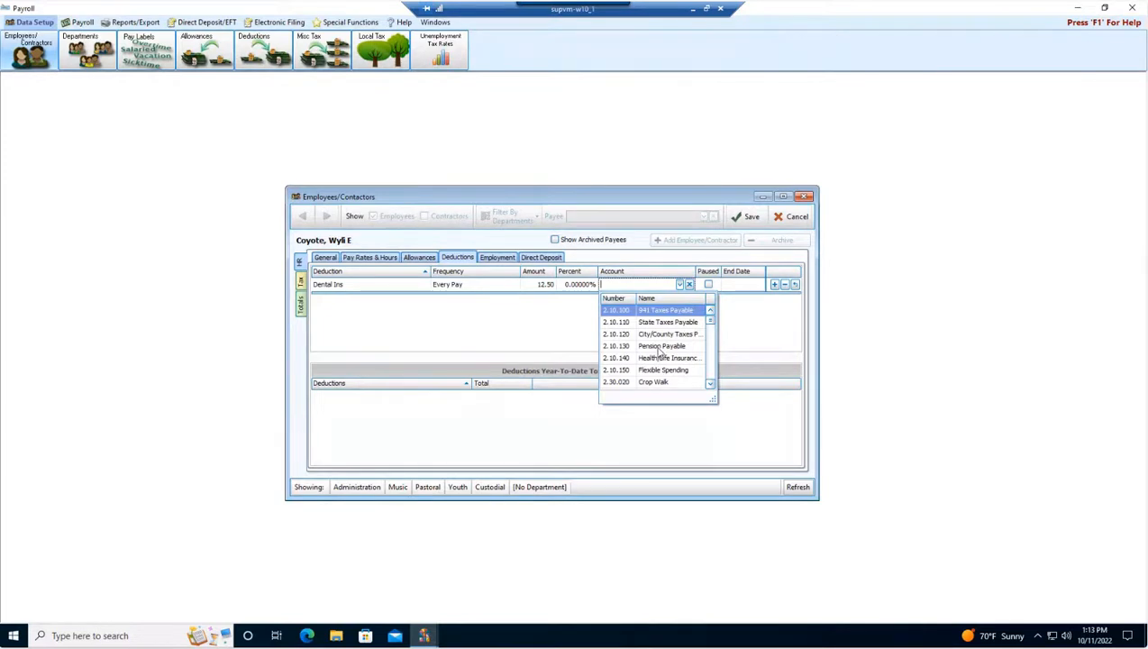
left_click(661, 347)
Change the deduction to Pension 403(b) with today's date as its start date.
left_click(395, 285)
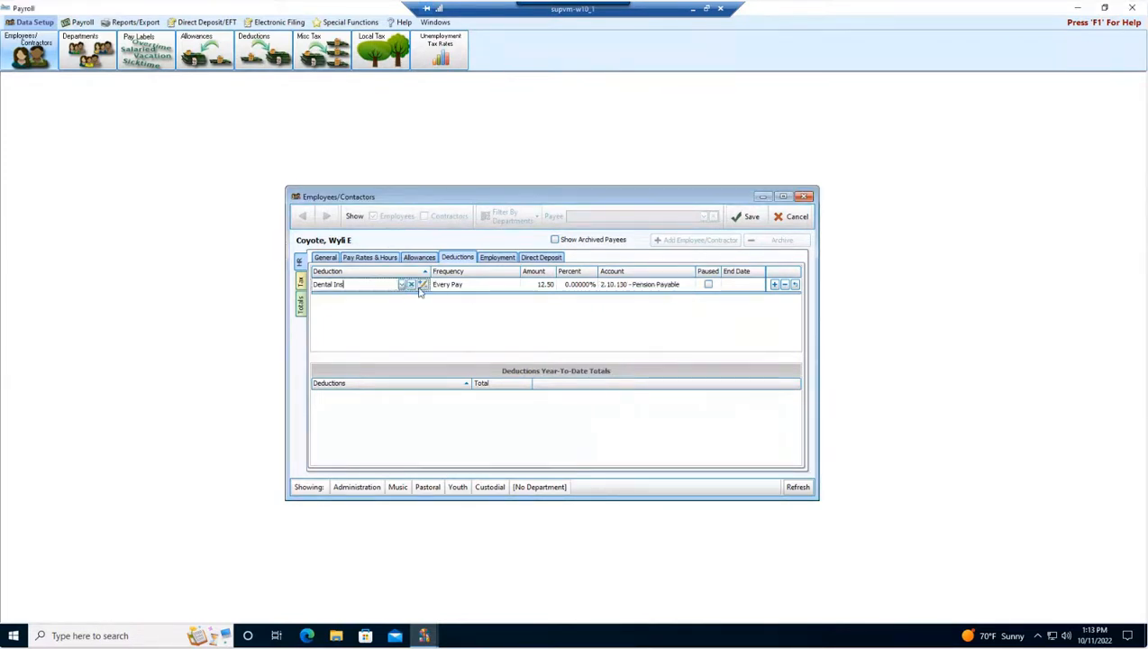
left_click(402, 284)
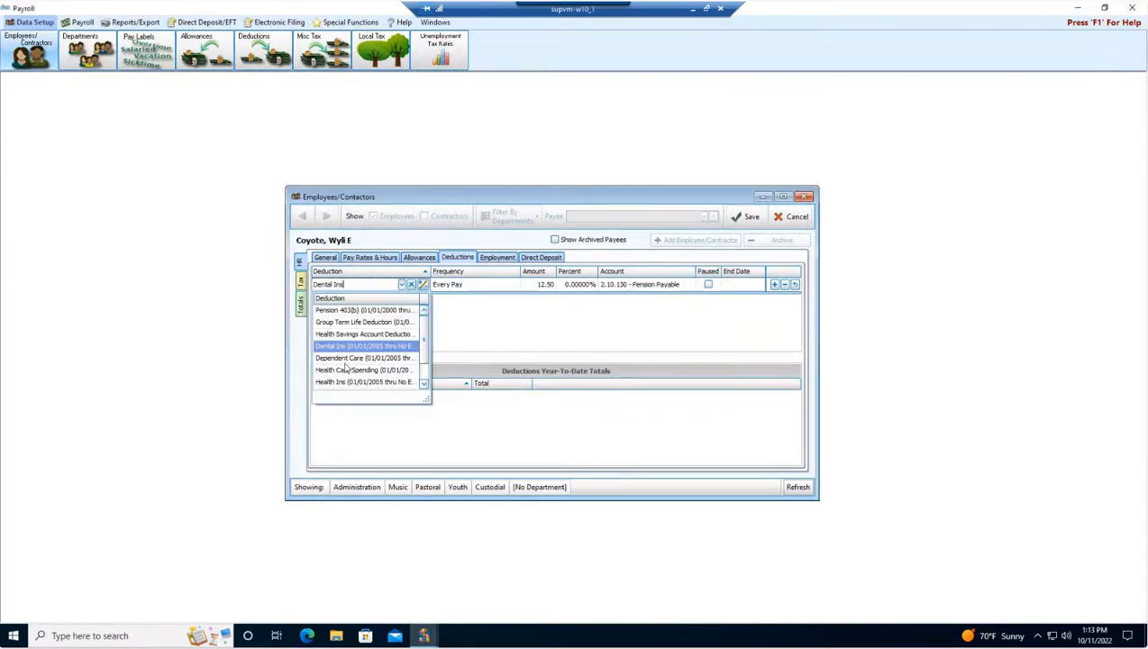
left_click(350, 310)
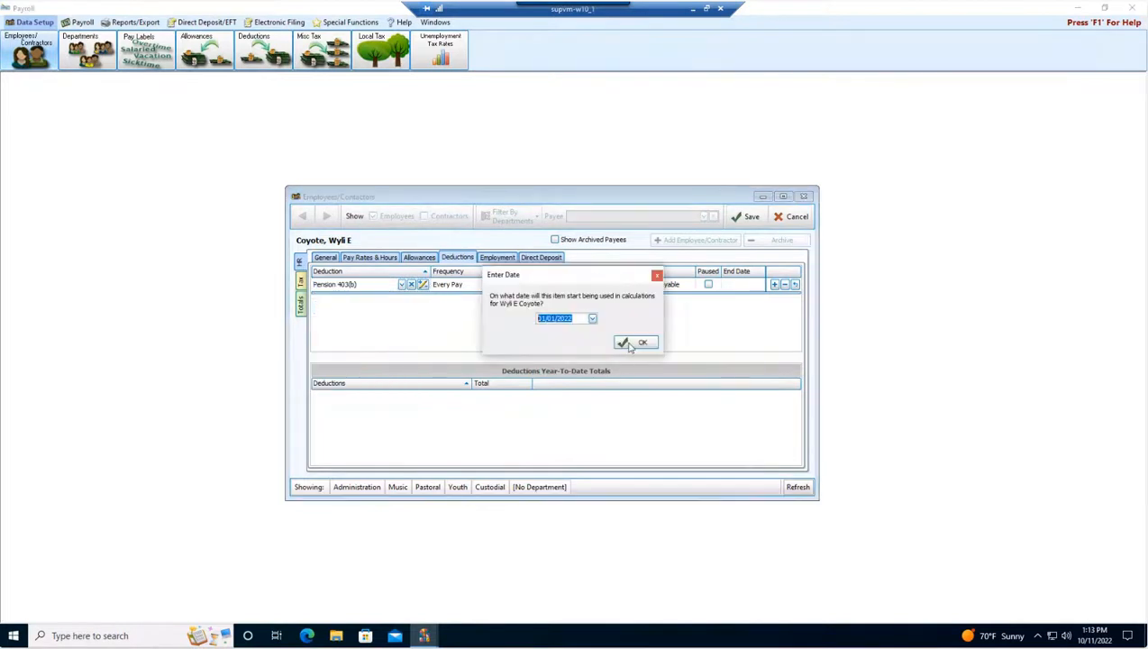
left_click(564, 318)
left_click(592, 318)
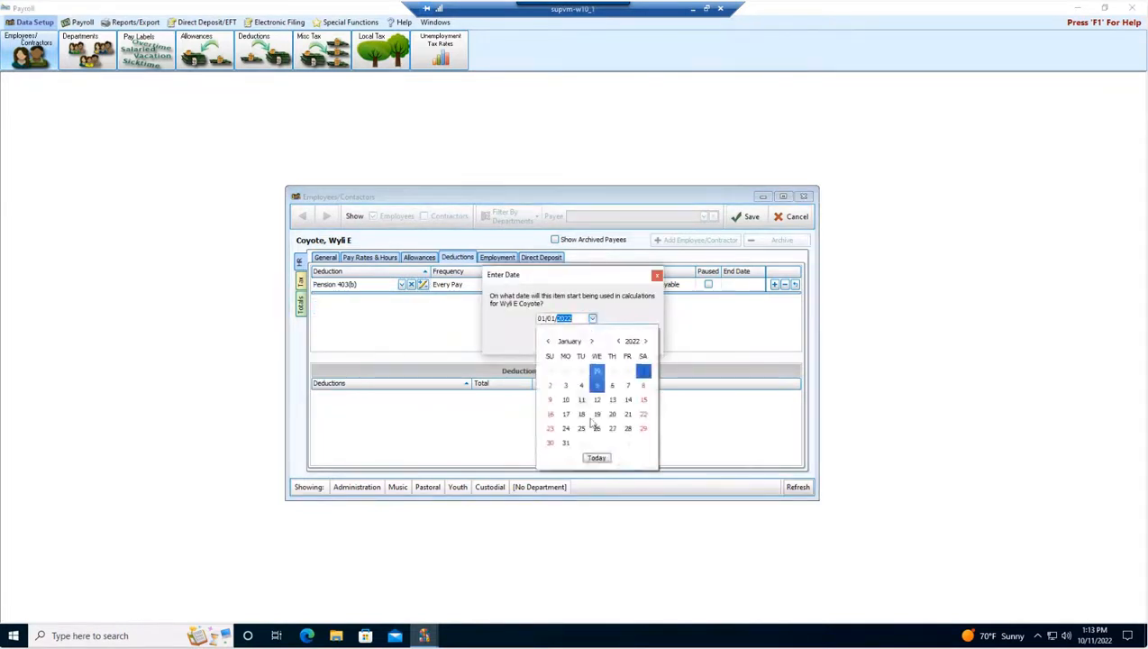
left_click(597, 458)
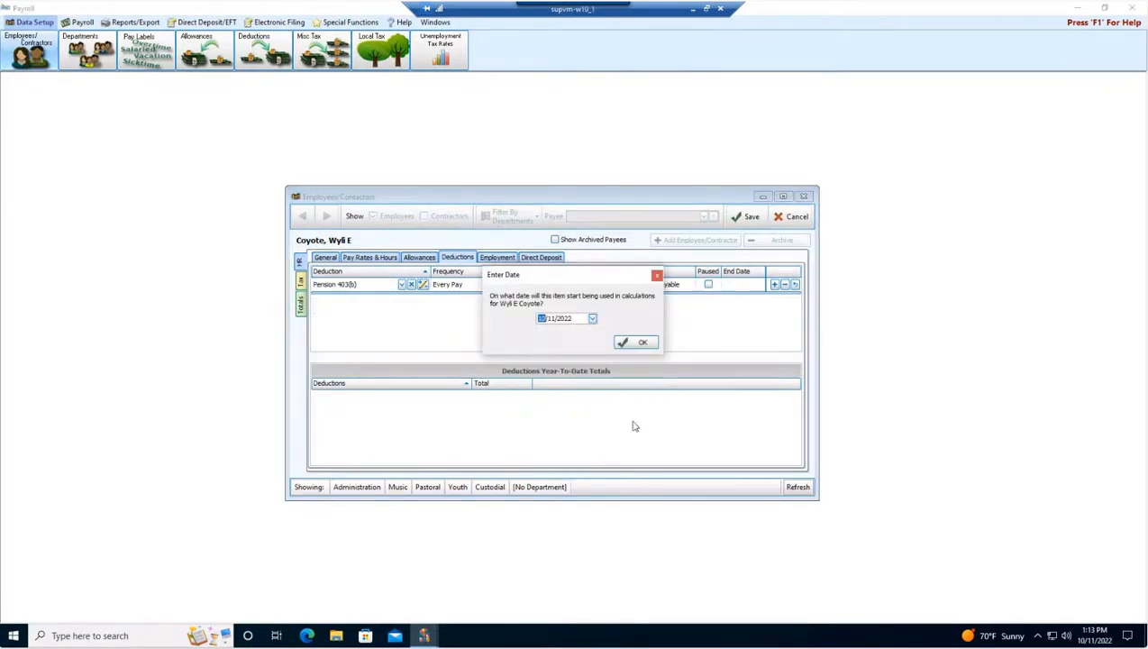
left_click(629, 346)
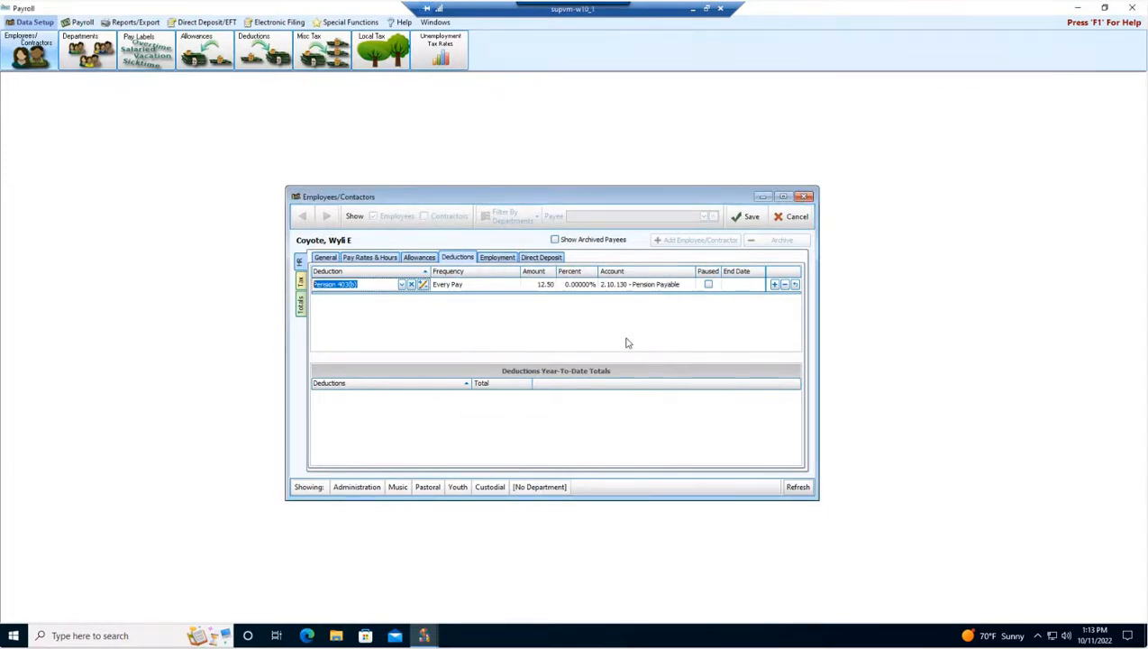
Turn on direct deposit for the employee and try to save the record.
left_click(498, 257)
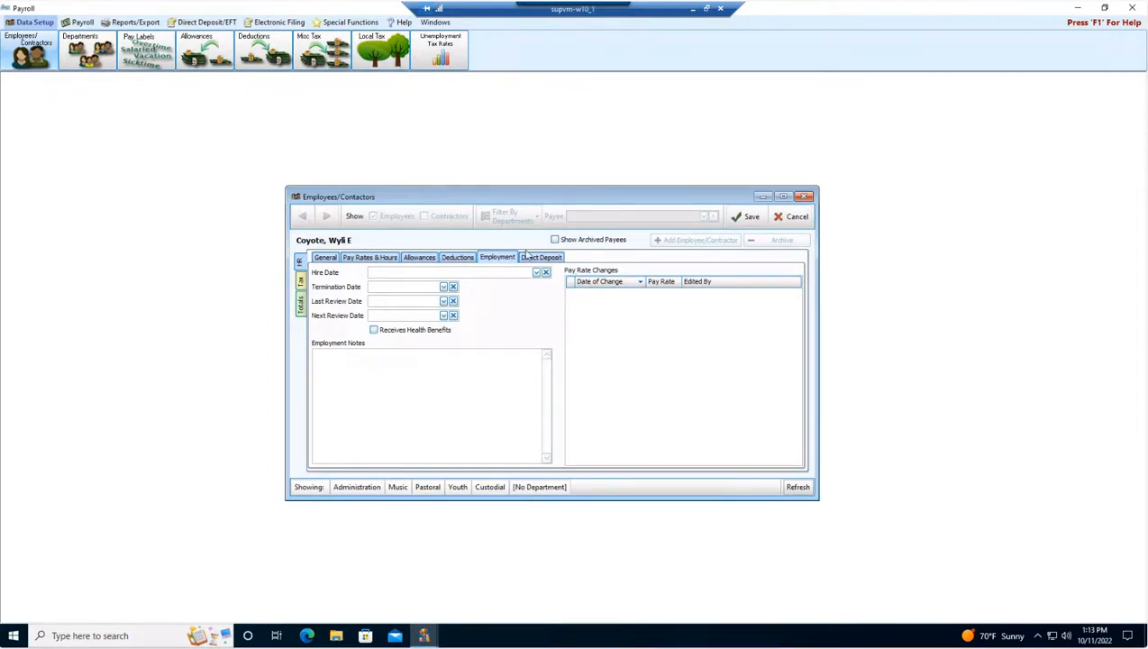
left_click(543, 258)
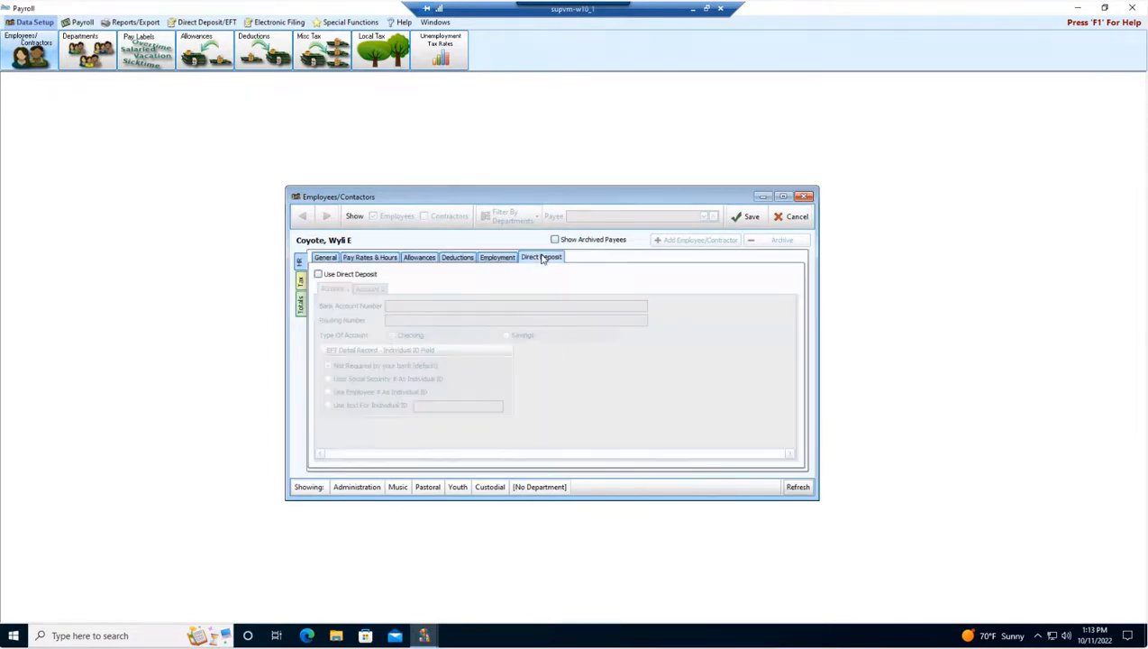
left_click(317, 274)
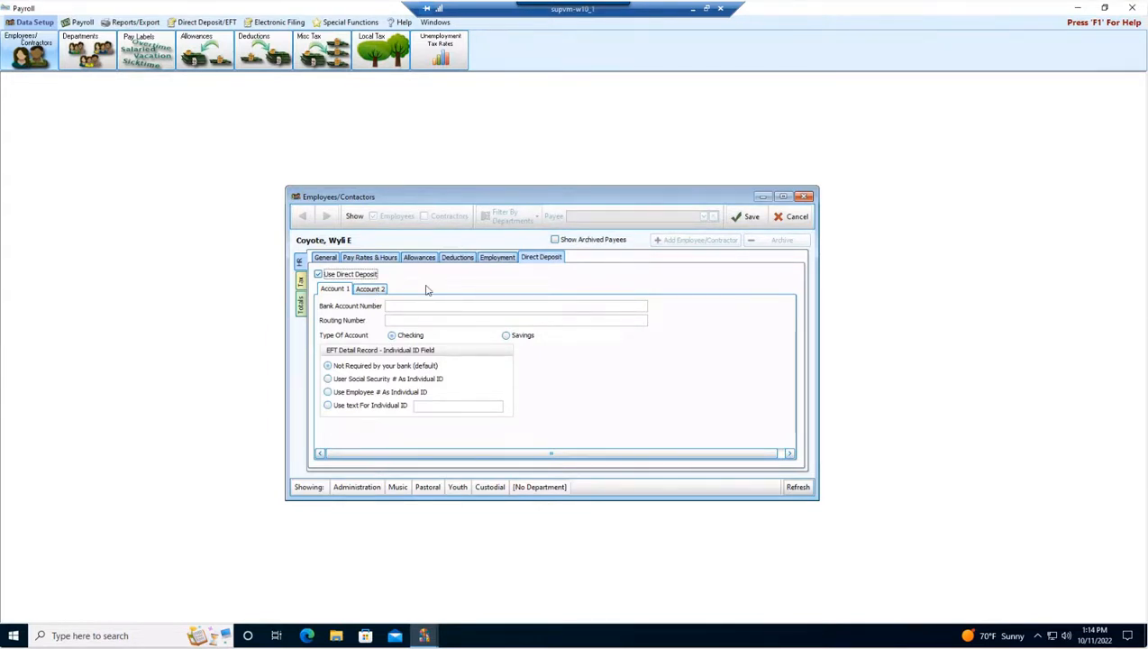
left_click(752, 217)
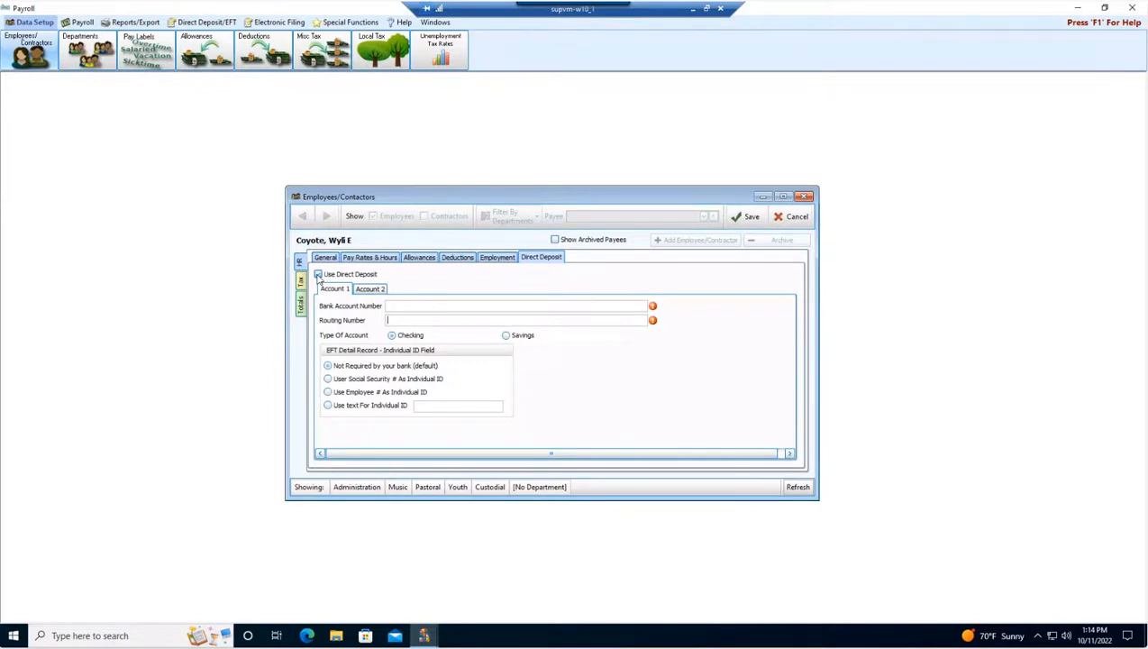
Turn off direct deposit and save the employee record.
left_click(318, 276)
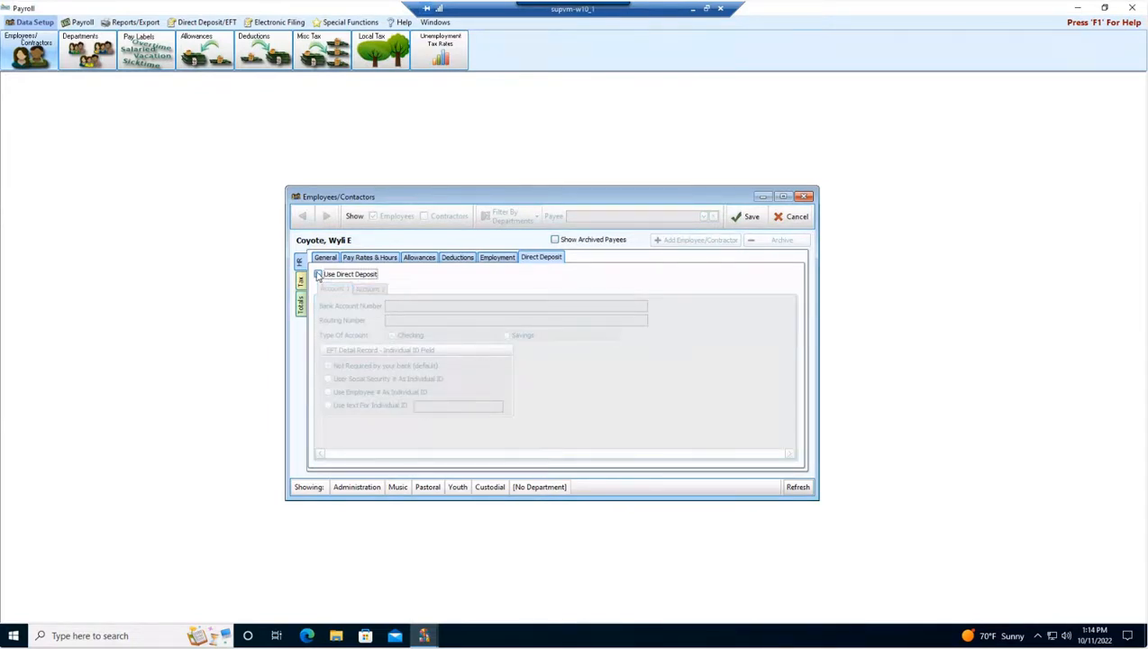
left_click(748, 217)
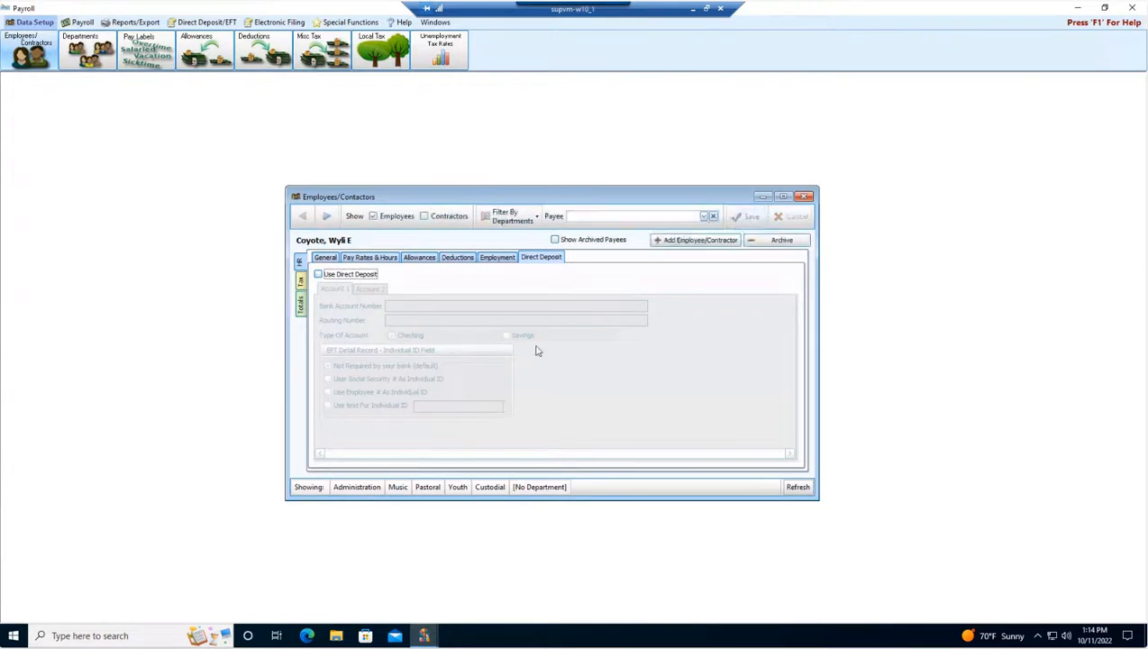
Review the employee's General details, federal tax and state tax settings.
left_click(327, 259)
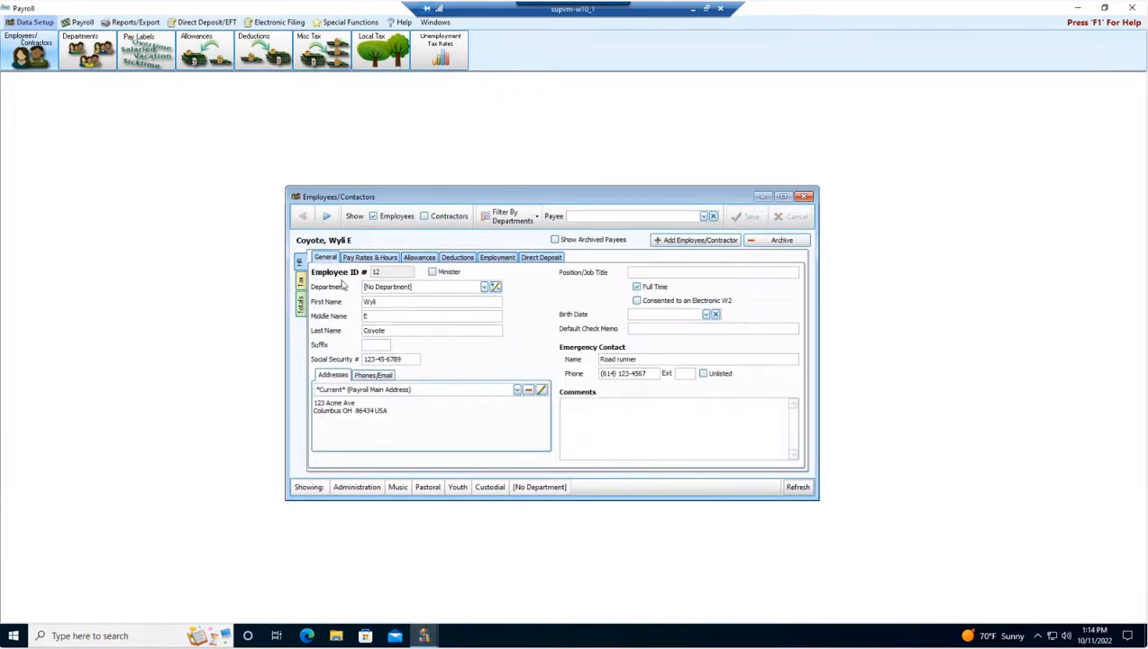
left_click(302, 284)
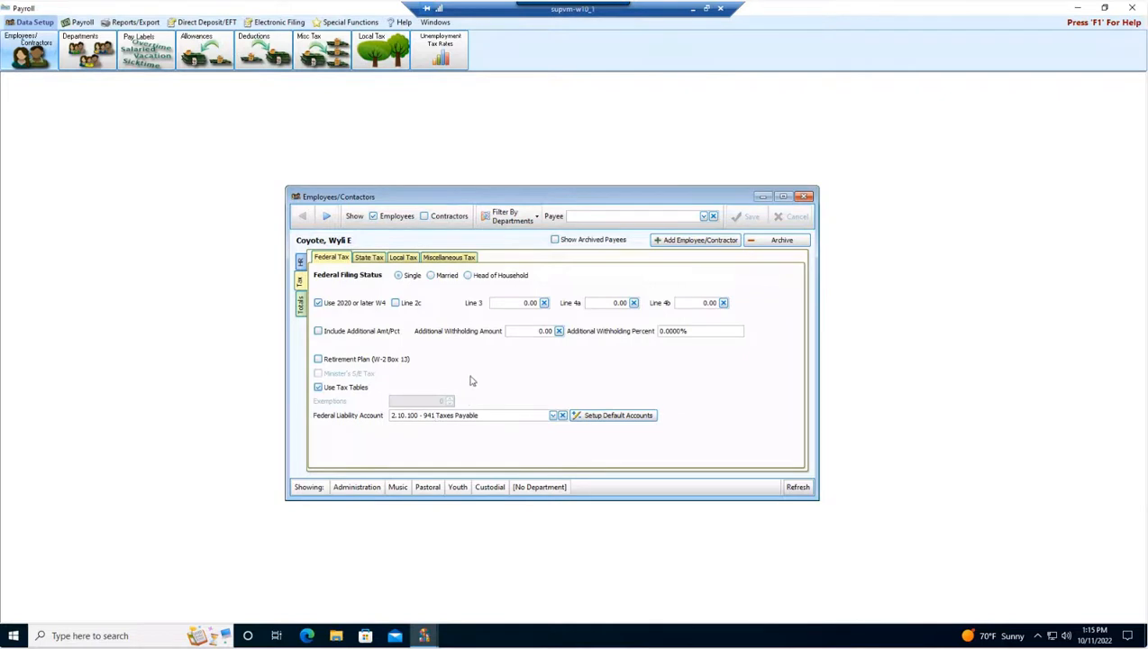
left_click(369, 258)
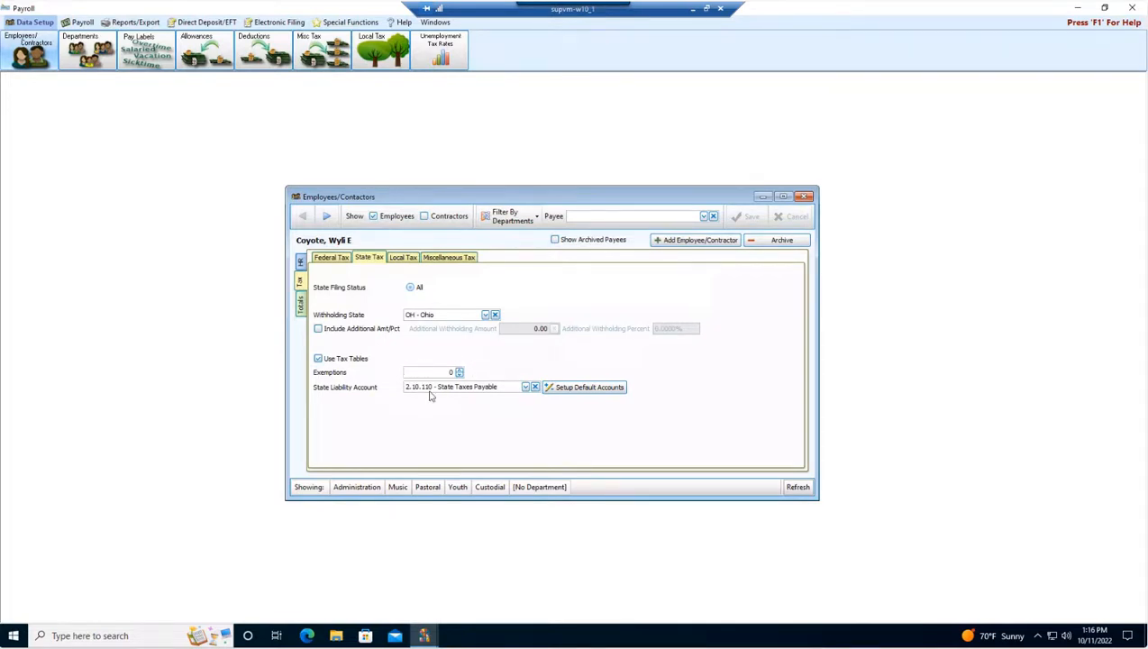
Add the Columbus local tax to the employee, keeping the default start date of 01/01/2022.
left_click(397, 259)
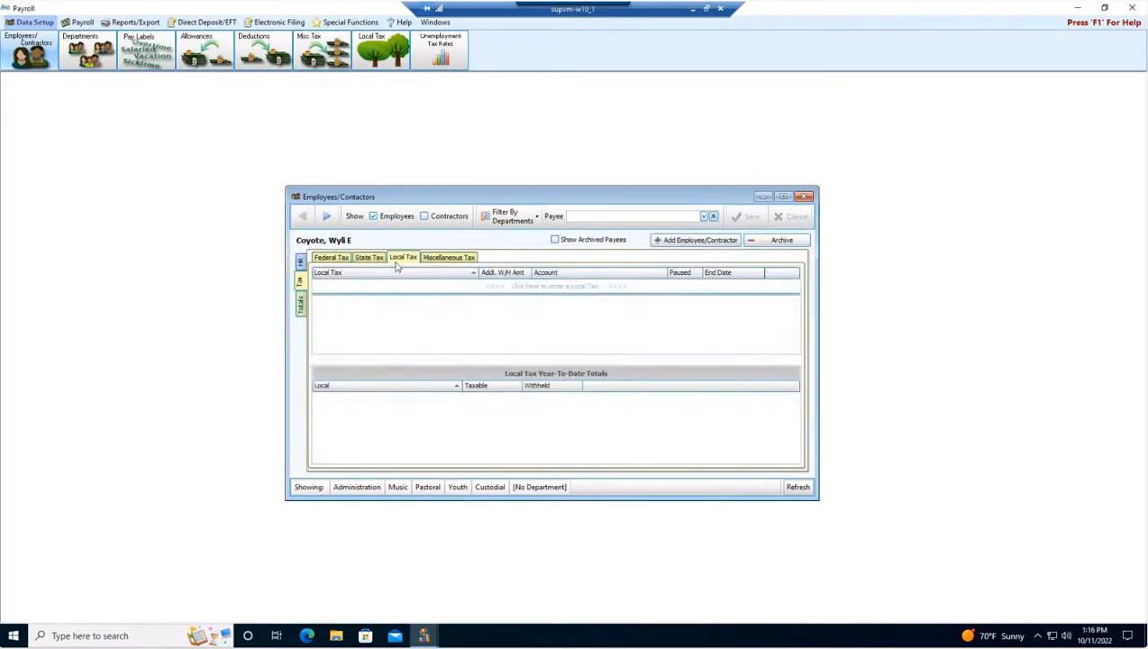
left_click(385, 287)
left_click(450, 287)
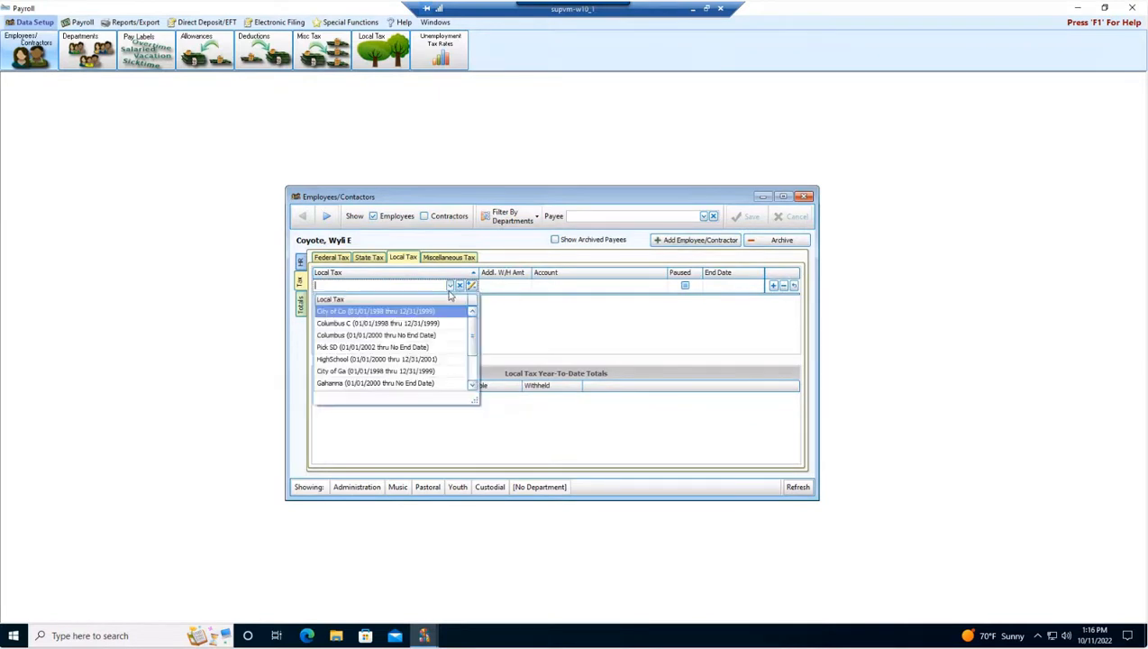
left_click(333, 336)
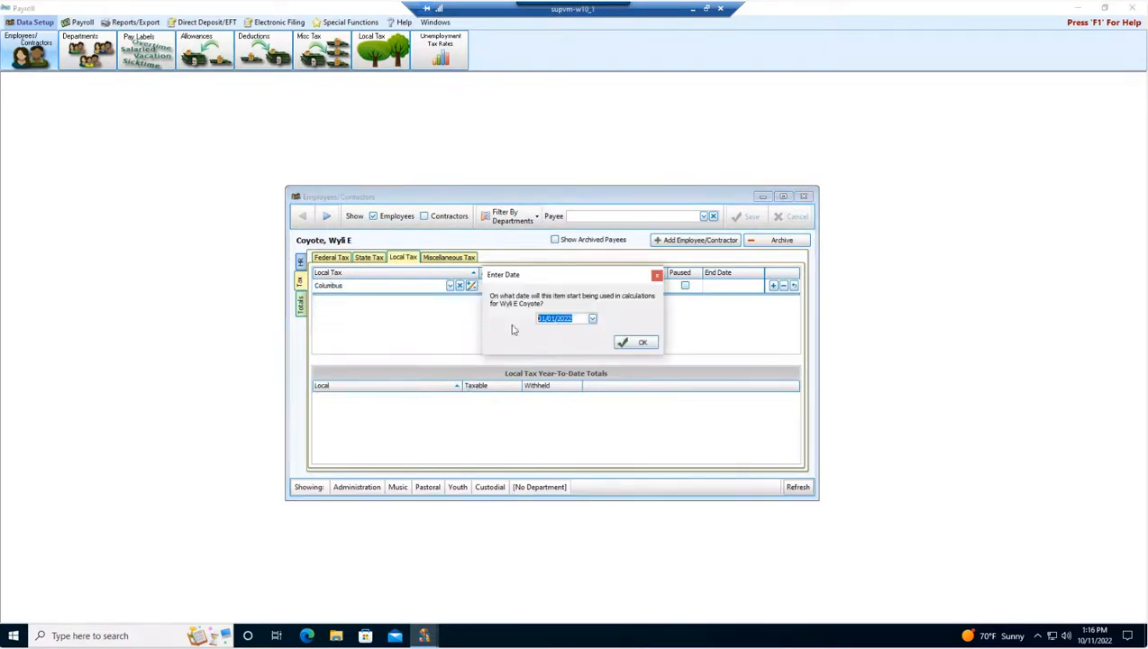
left_click(621, 343)
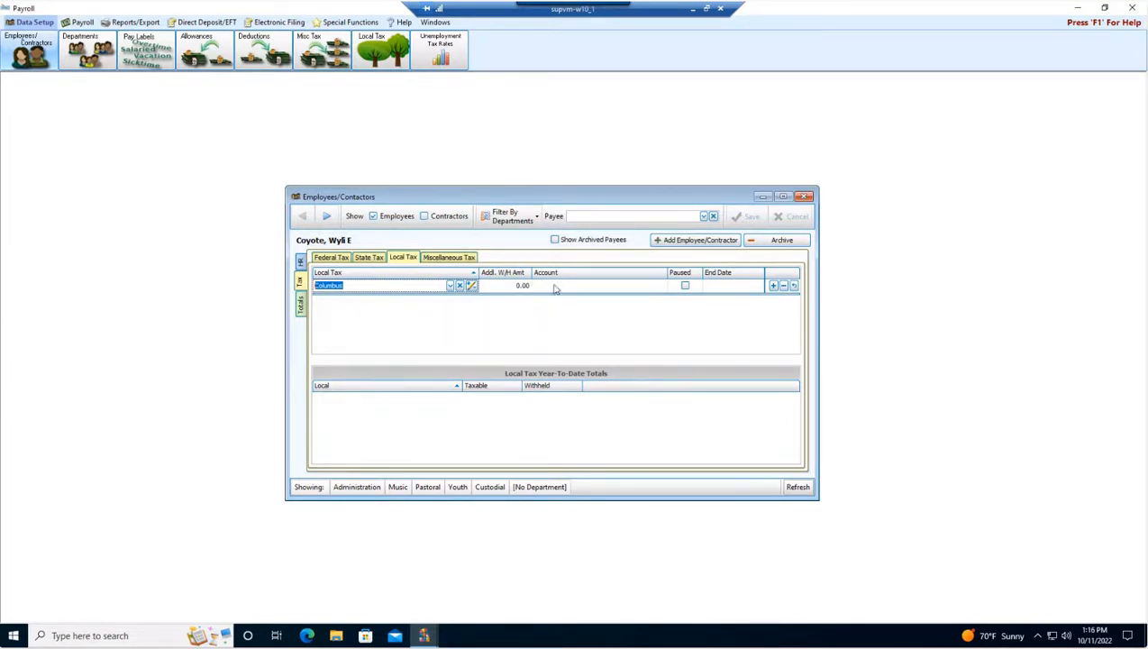
Open the Miscellaneous Tax setup from a new miscellaneous tax row for the employee.
left_click(441, 259)
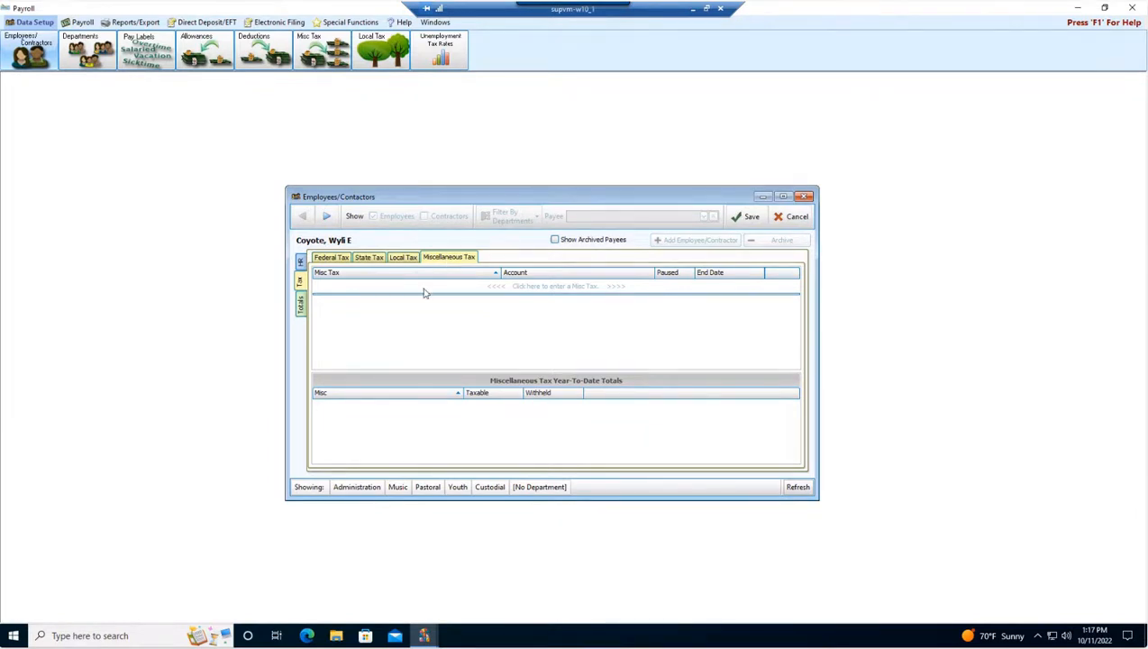
left_click(424, 287)
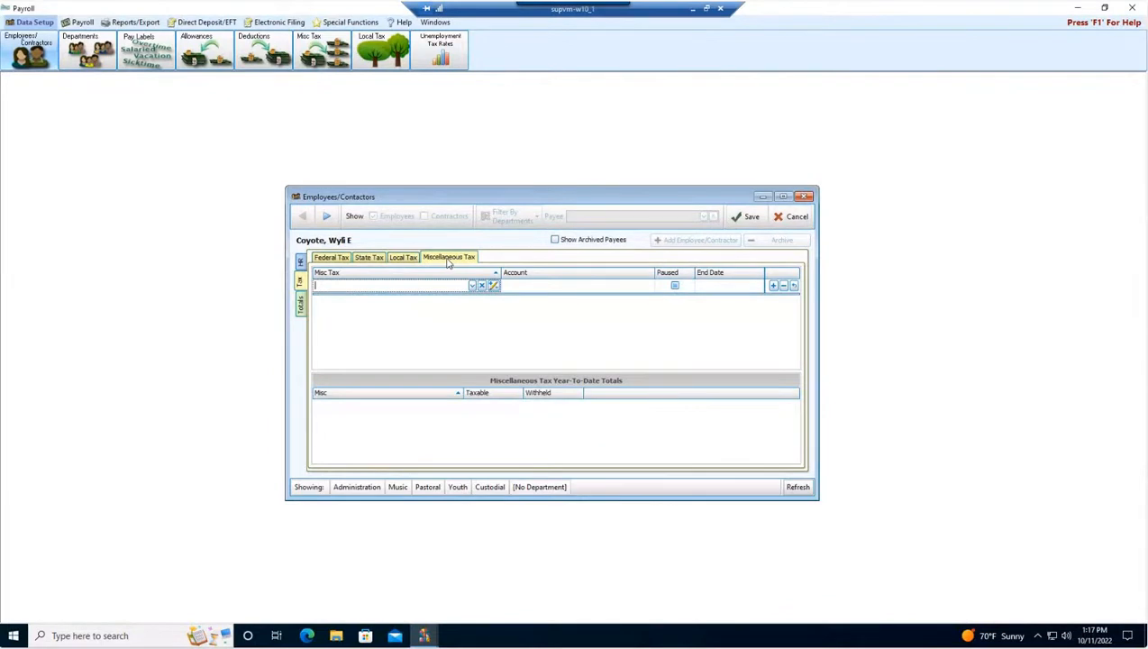
left_click(493, 286)
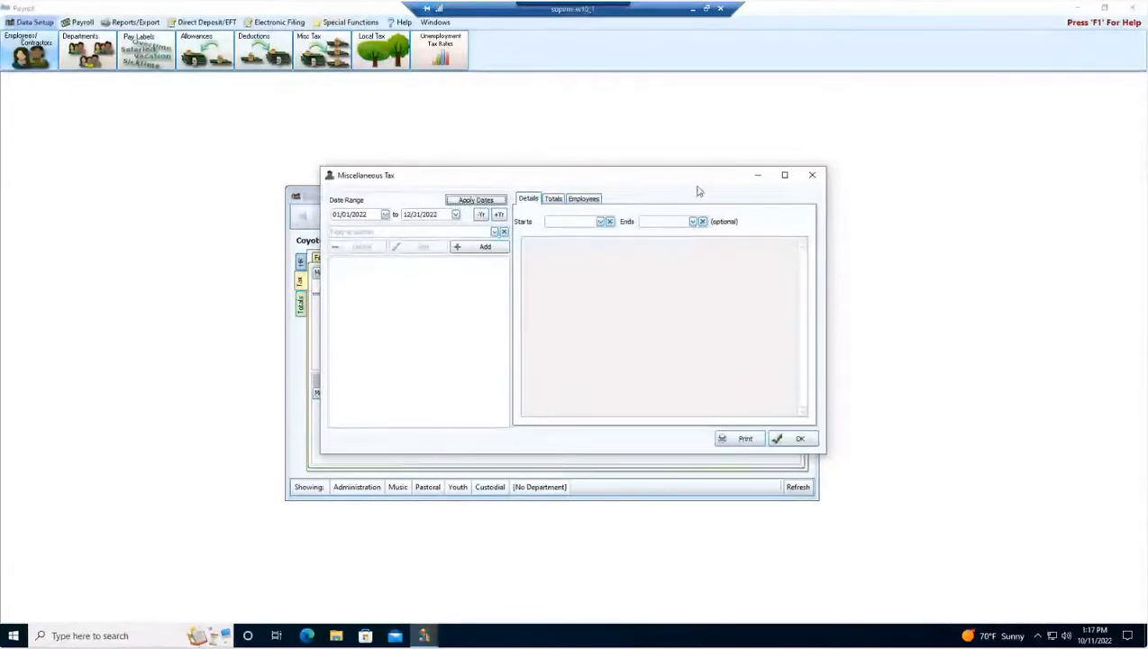
Close the Miscellaneous Tax setup and save the employee record.
left_click(811, 176)
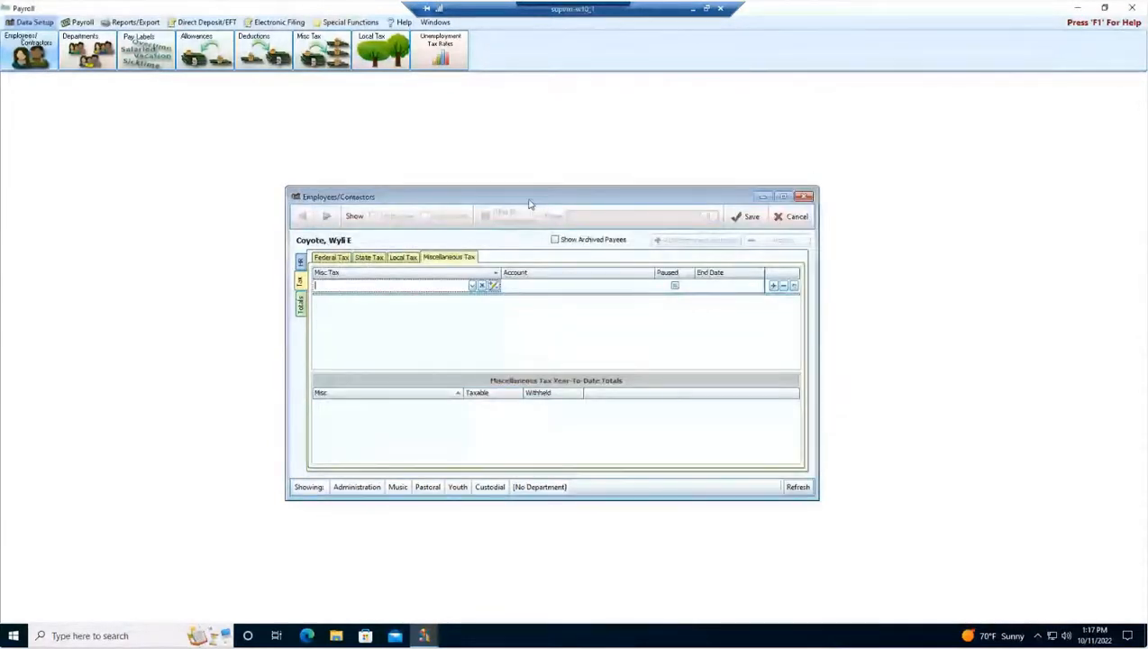
left_click(746, 218)
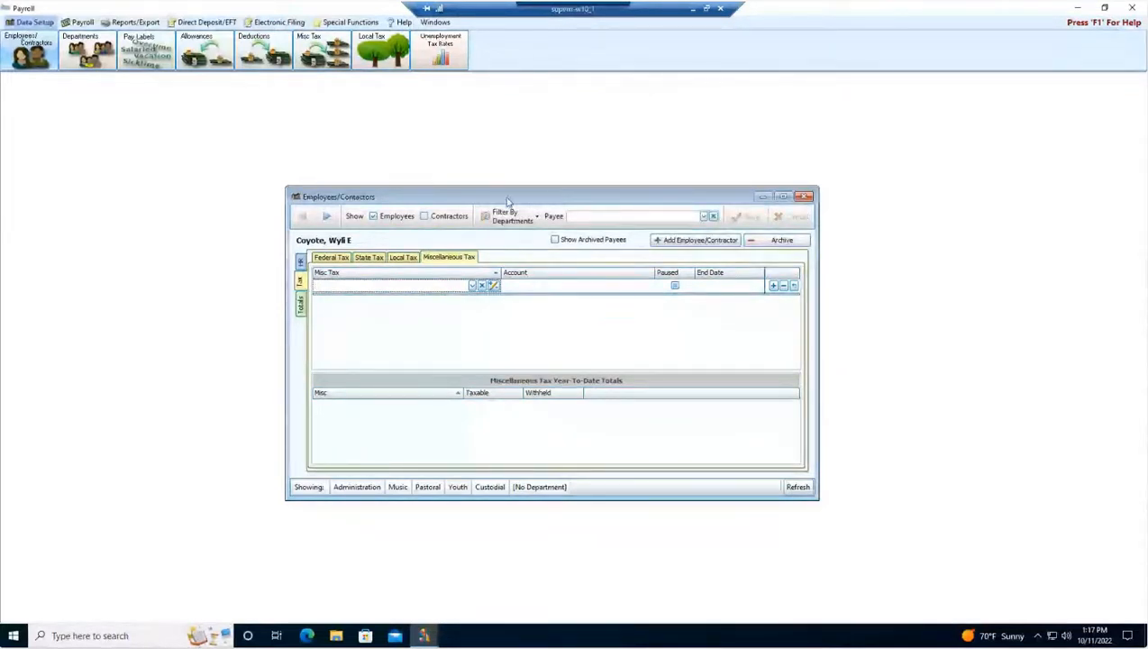
Browse between employee records and review their W-2/941 year-to-date totals.
left_click(301, 307)
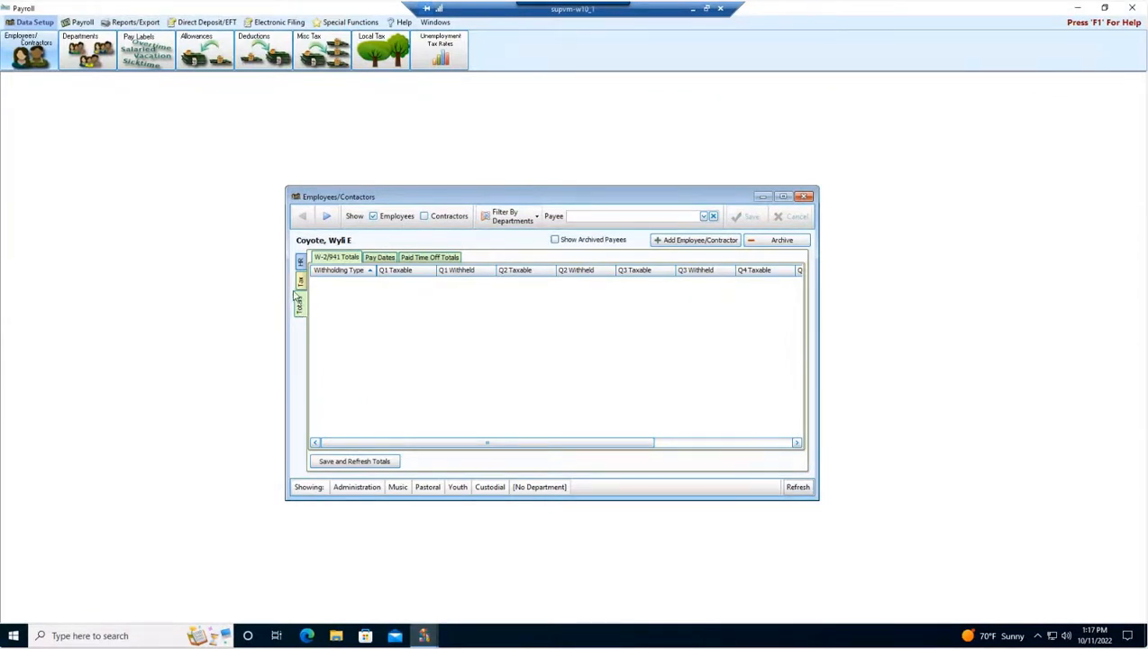
left_click(328, 219)
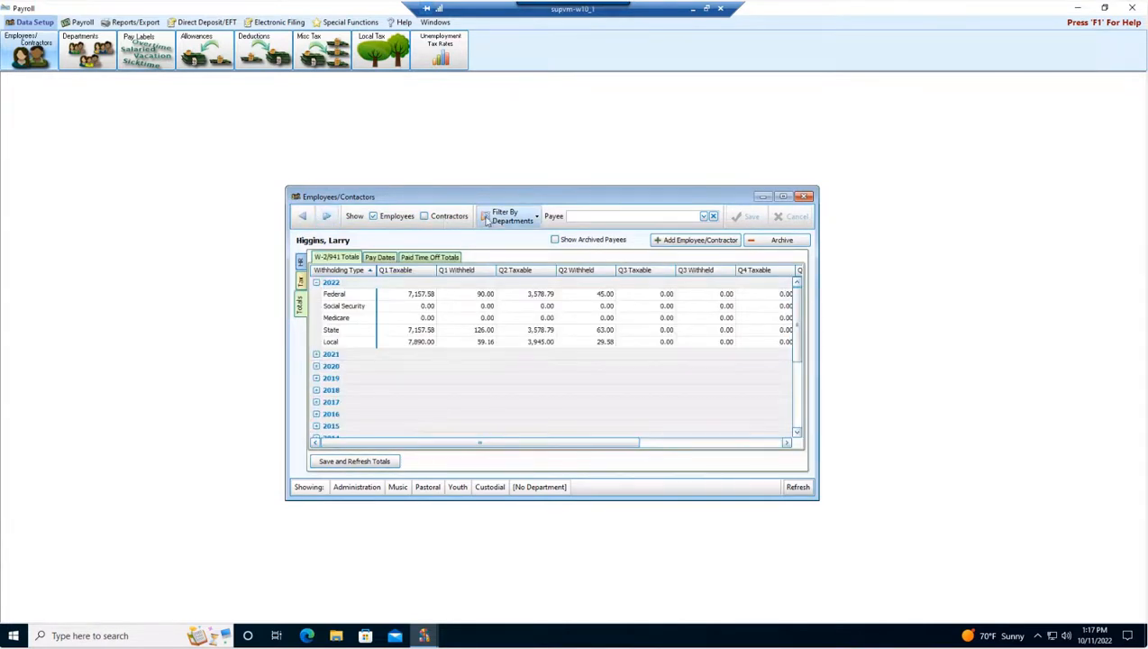
left_click(305, 217)
left_click(326, 217)
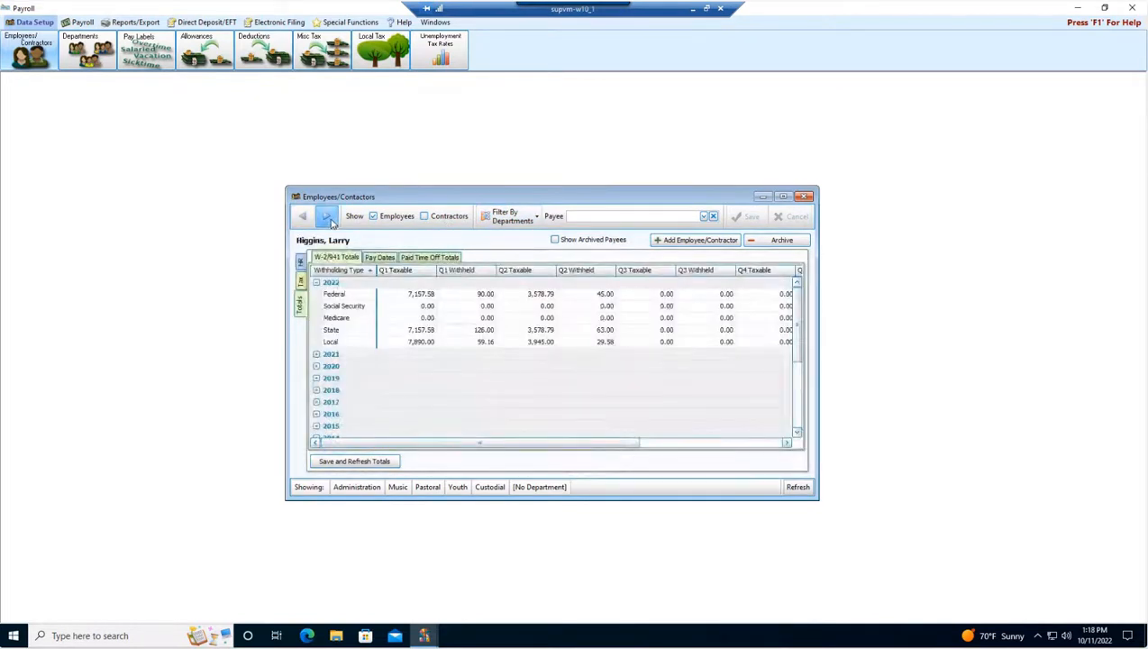
left_click(301, 262)
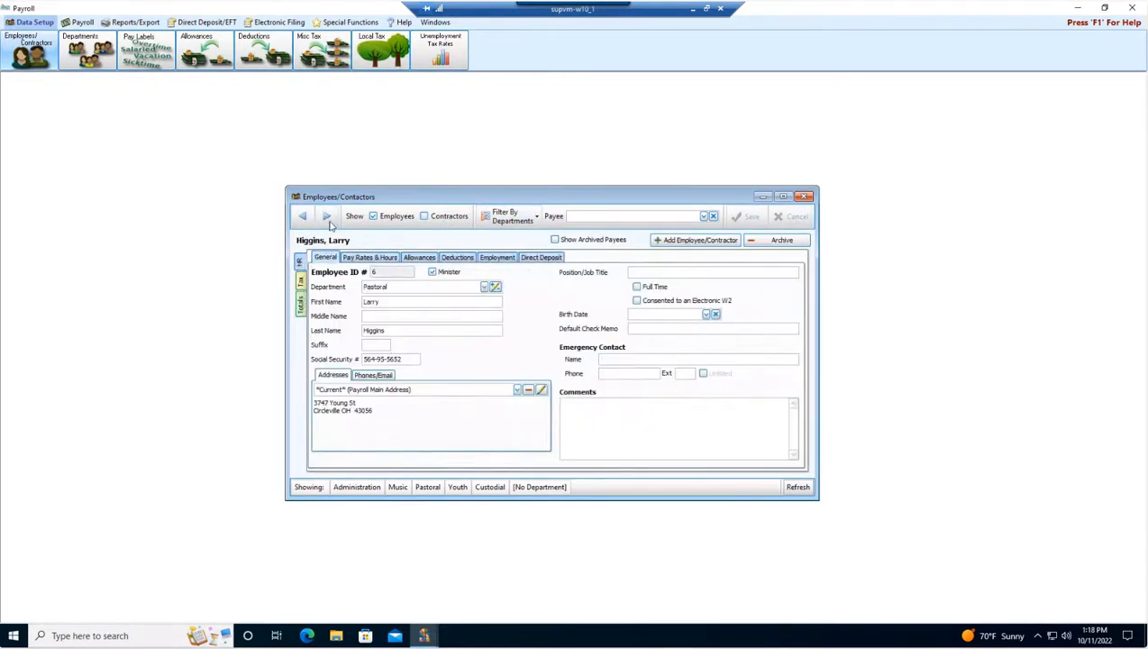
left_click(301, 304)
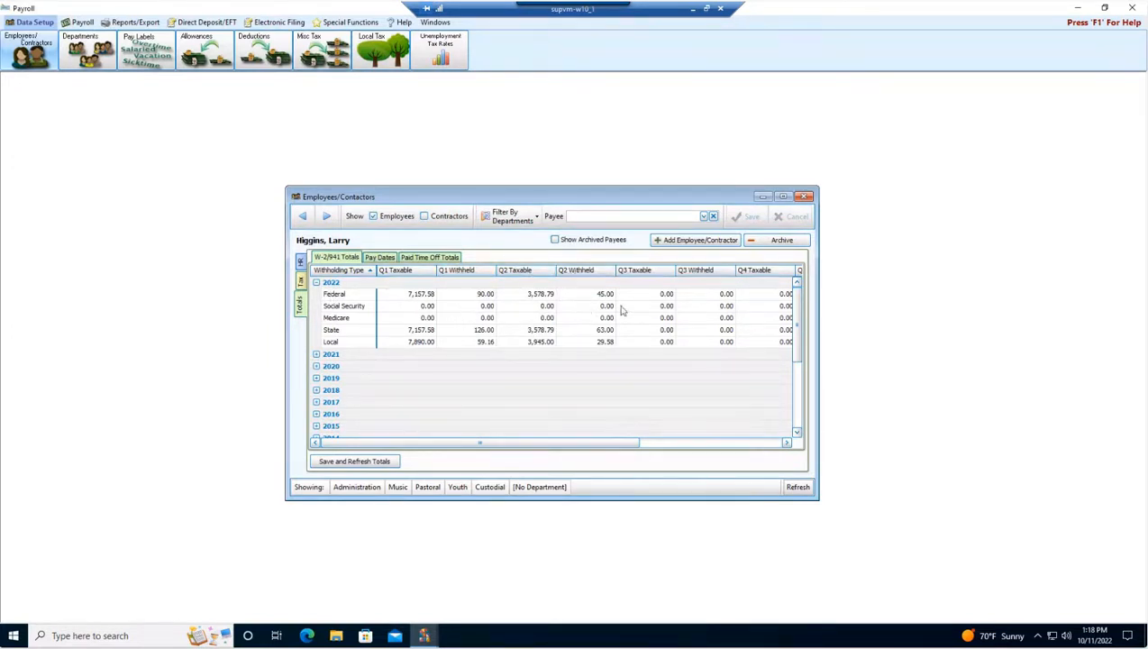
left_click_drag(618, 442, 559, 447)
left_click(326, 217)
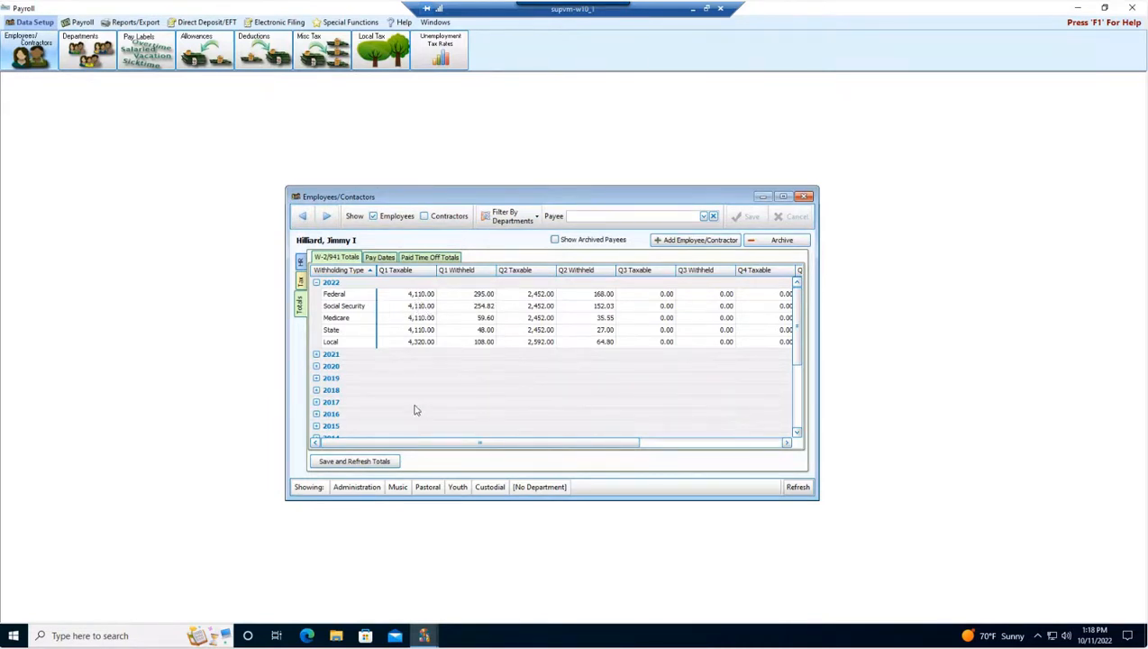
left_click_drag(451, 443, 592, 439)
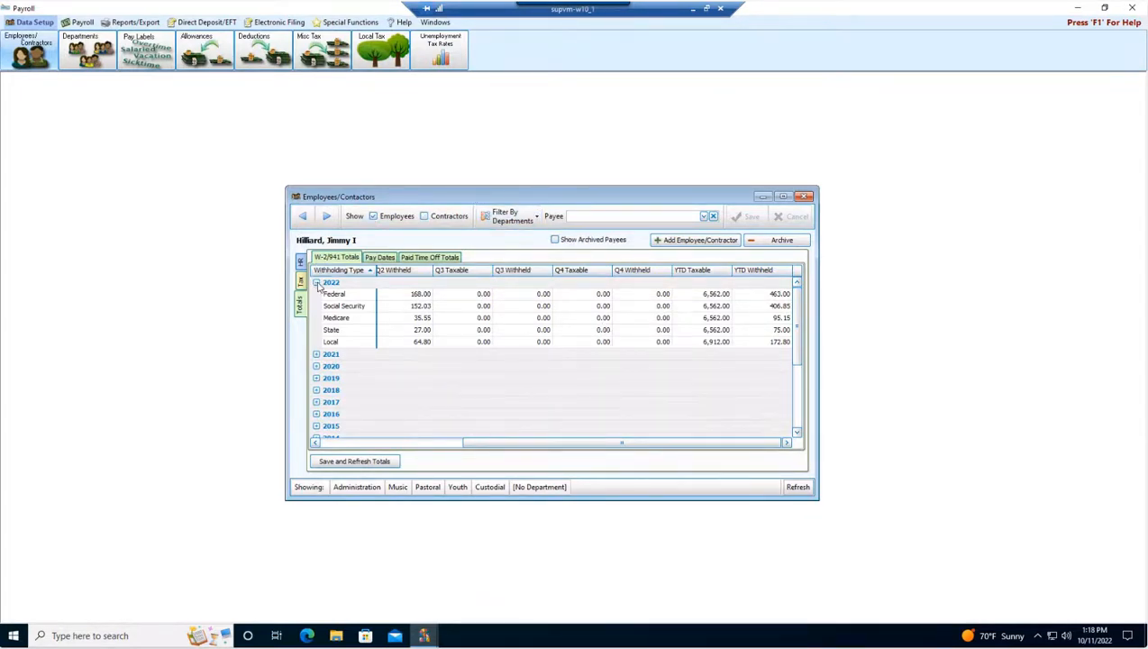
Examine the employee's Pay Dates and W-2/941 totals, expanding and collapsing the yearly groups.
left_click(382, 258)
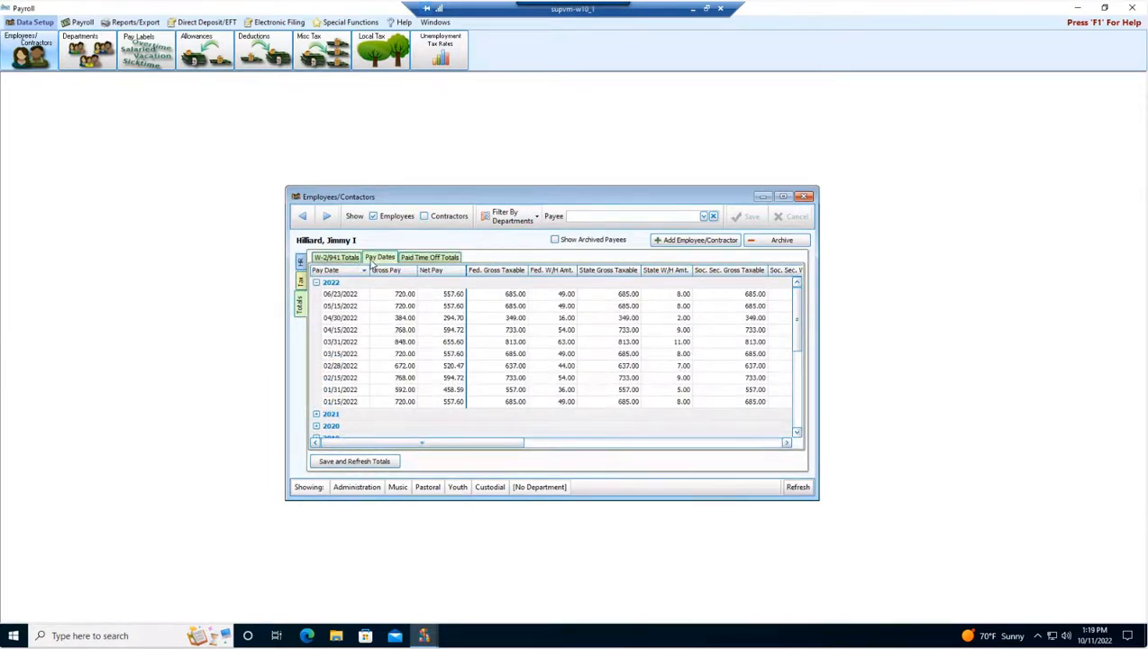
left_click(345, 262)
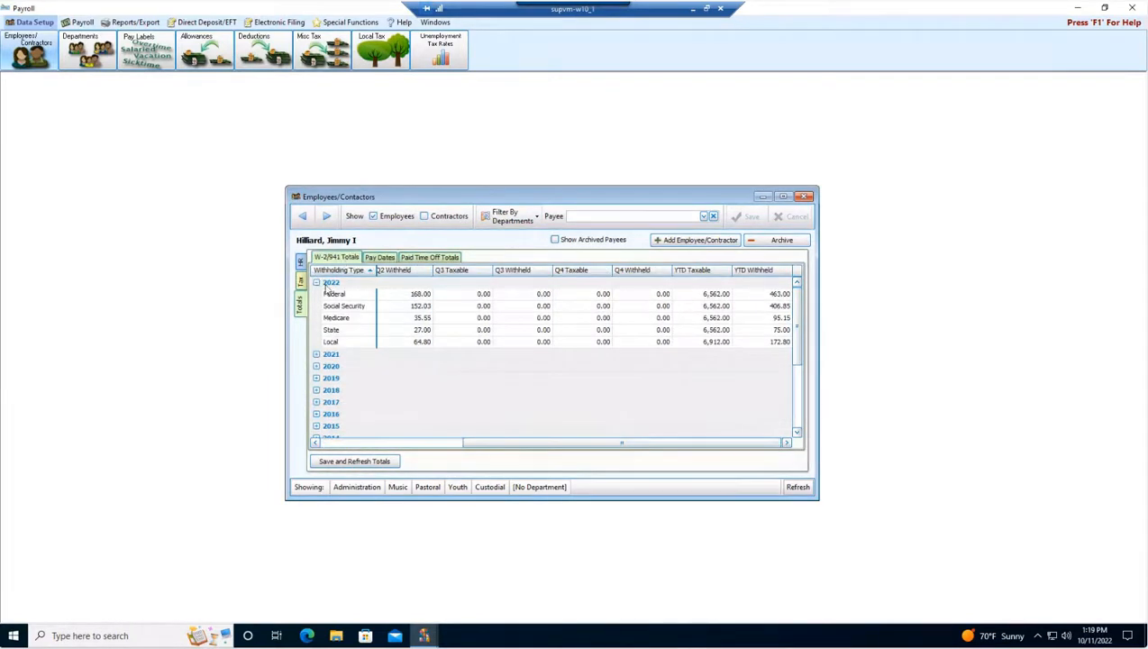
left_click(316, 282)
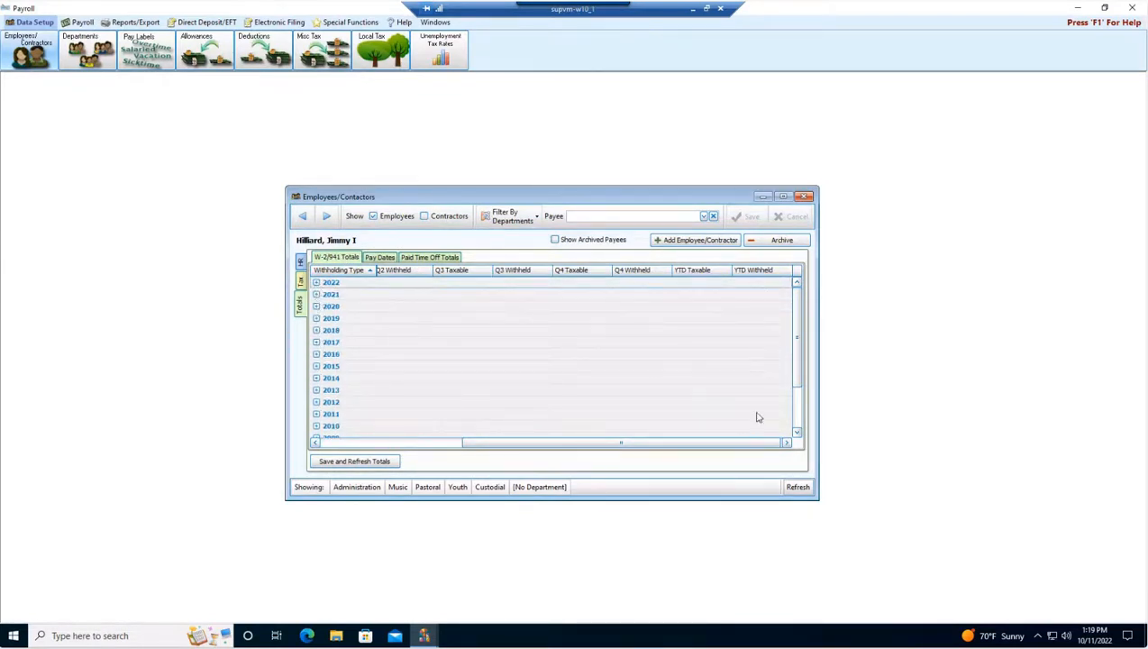
left_click_drag(801, 335, 801, 371)
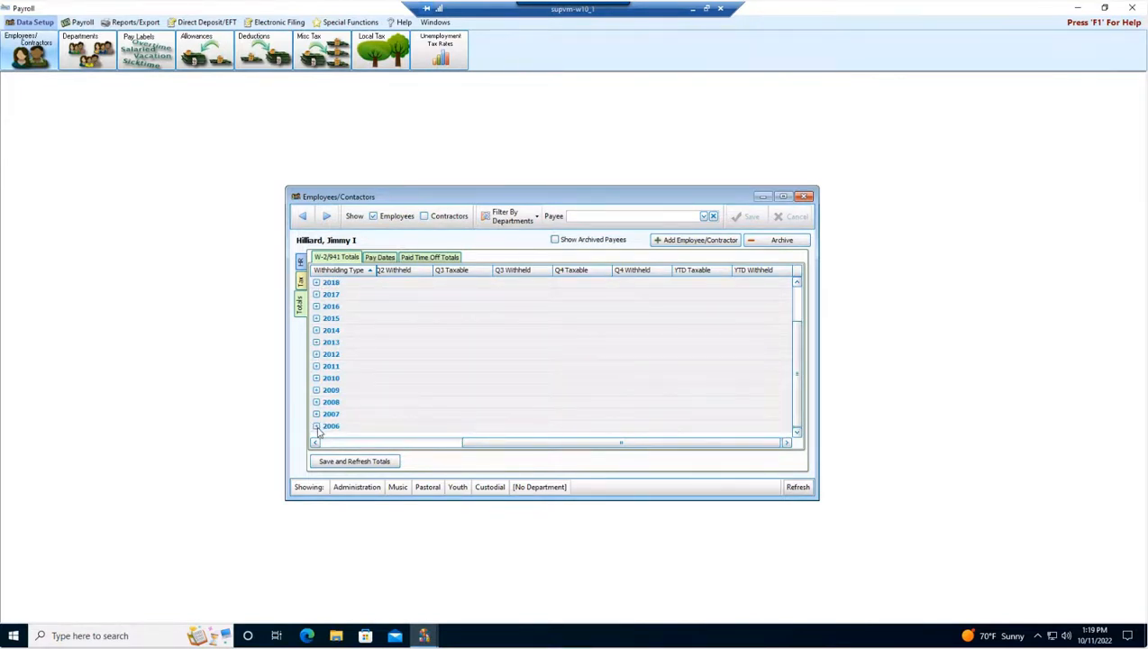
left_click(316, 426)
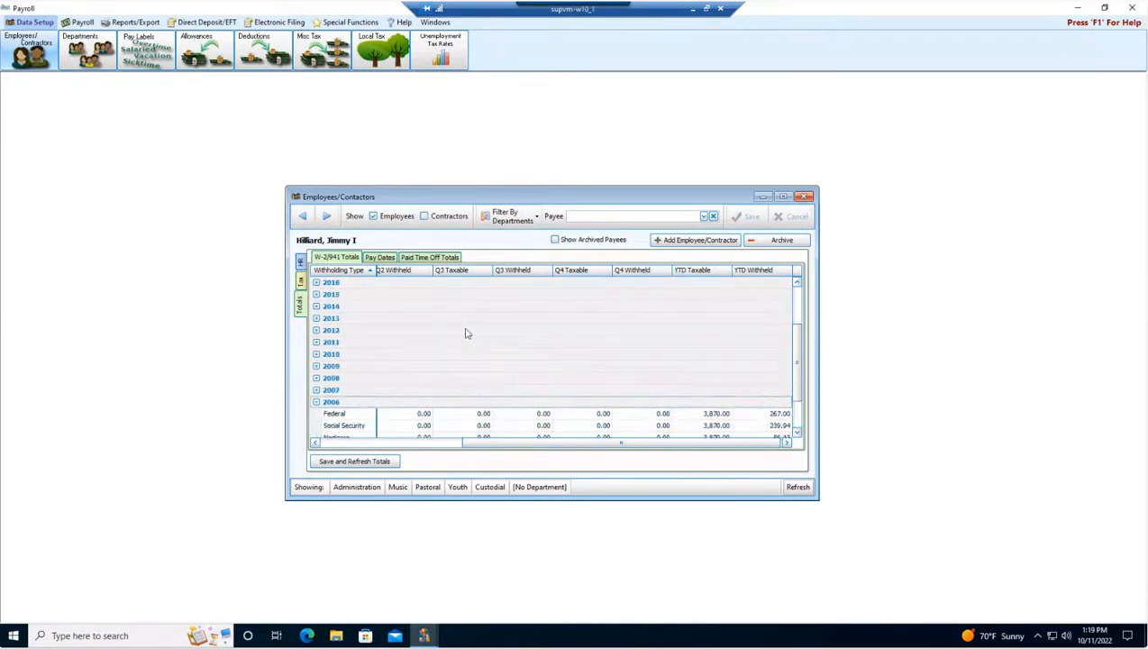
scroll(469, 333, "down", 2)
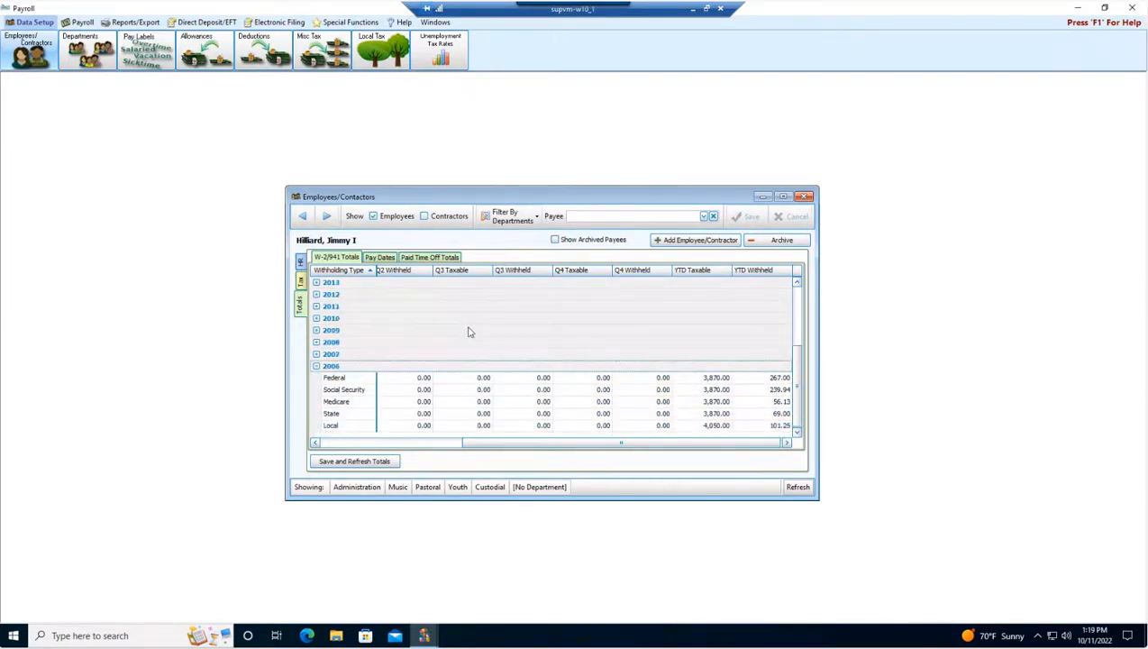
left_click(316, 366)
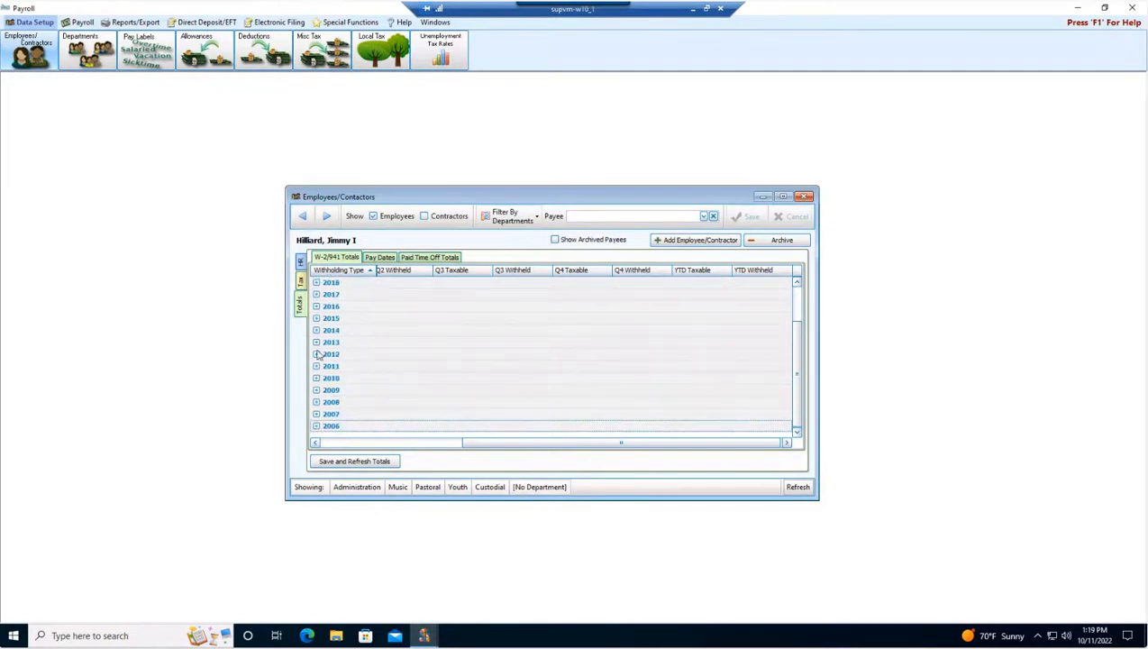
left_click(378, 258)
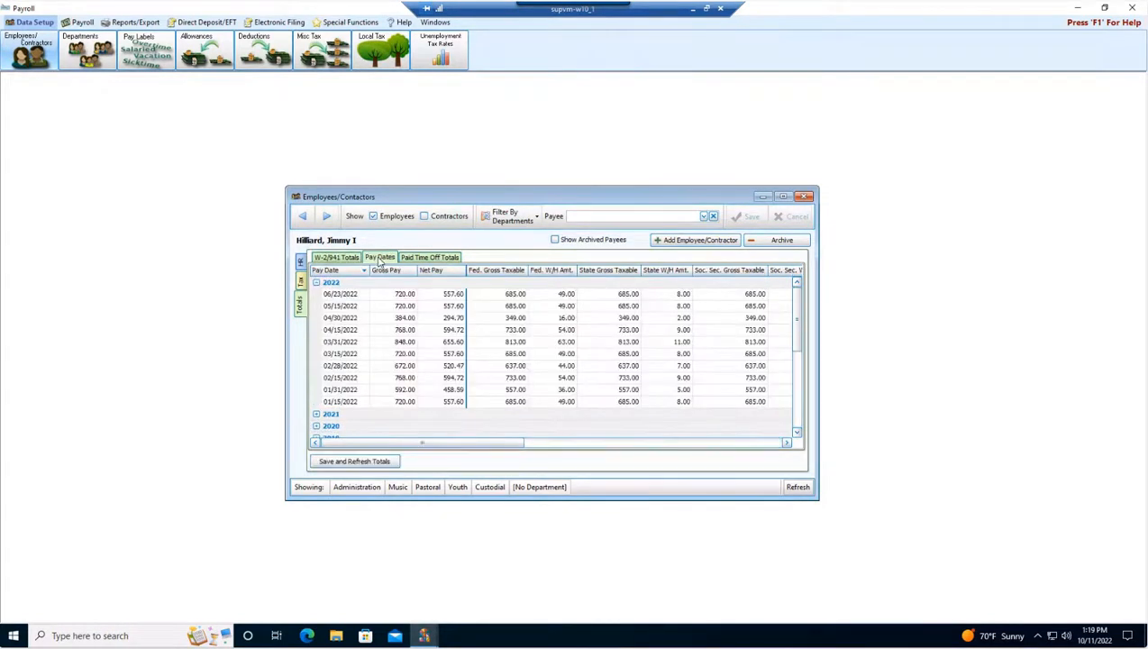
left_click(318, 282)
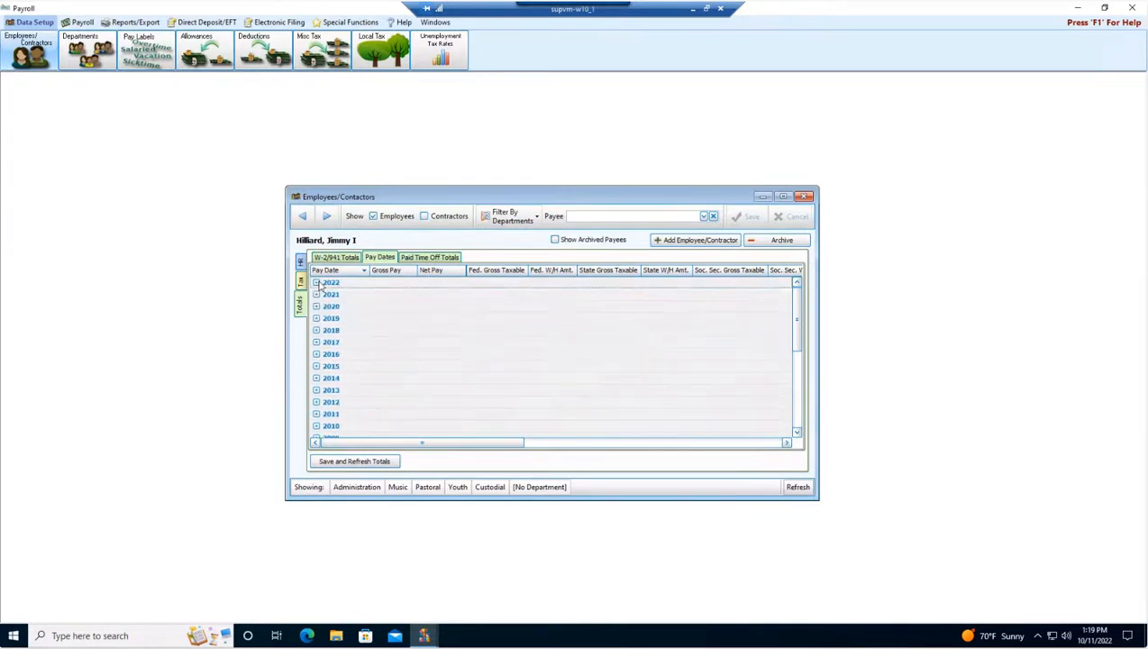
scroll(346, 318, "down", 1)
scroll(346, 347, "up", 1)
left_click(316, 294)
left_click(316, 295)
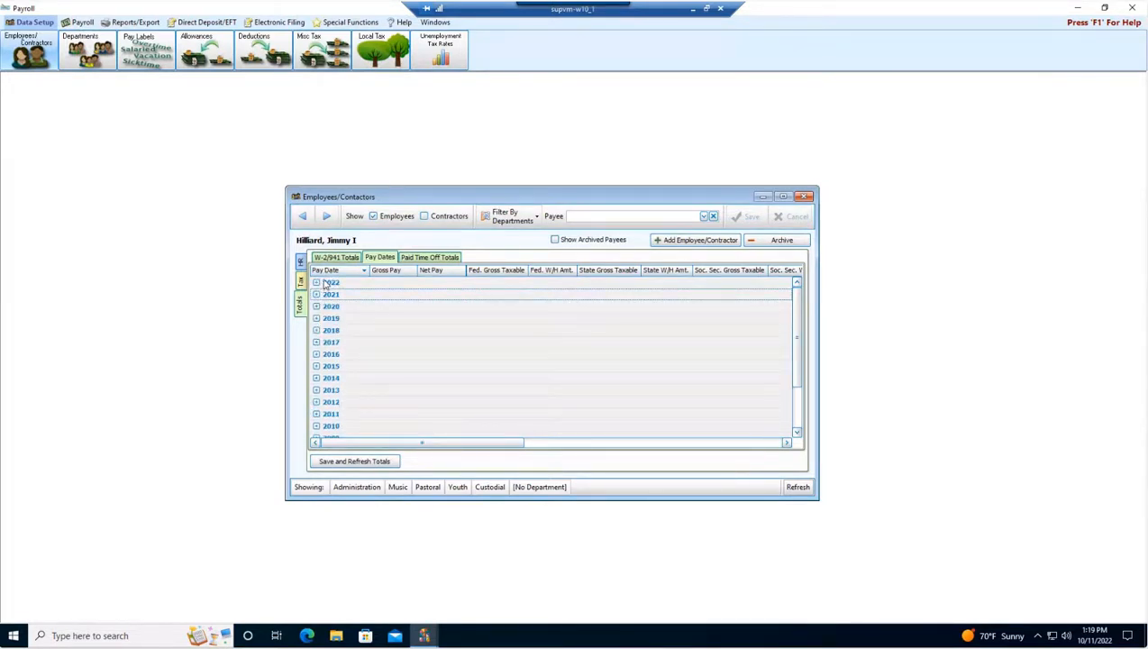
Review the employee's Paid Time Off totals, then browse back to the previous employee's general details.
left_click(429, 259)
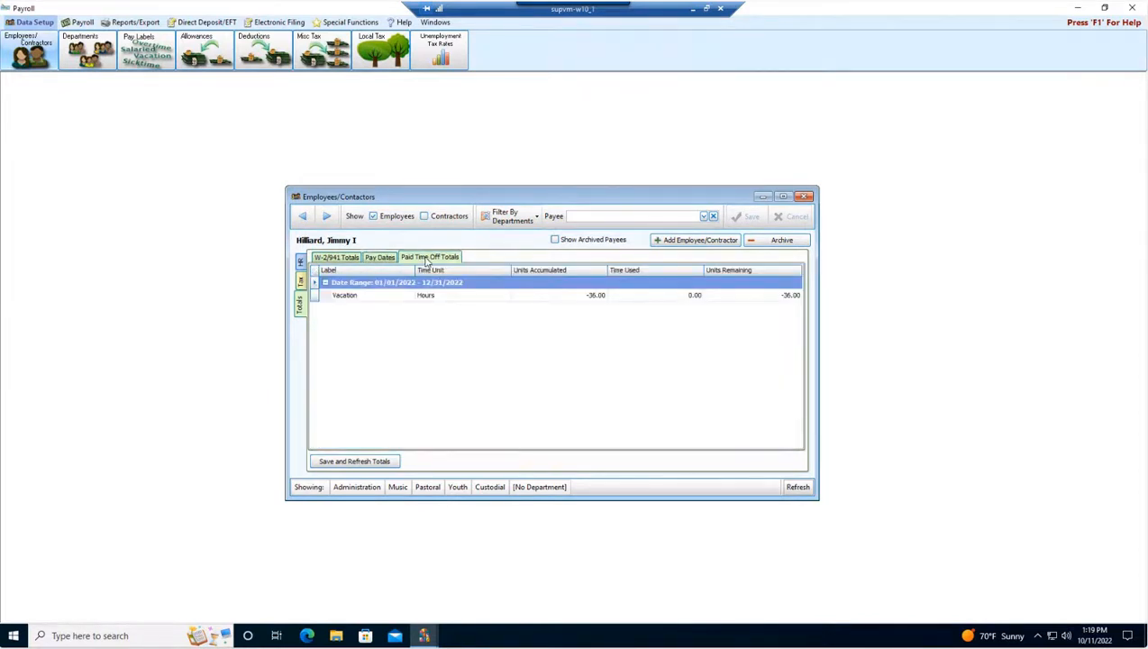
left_click(326, 284)
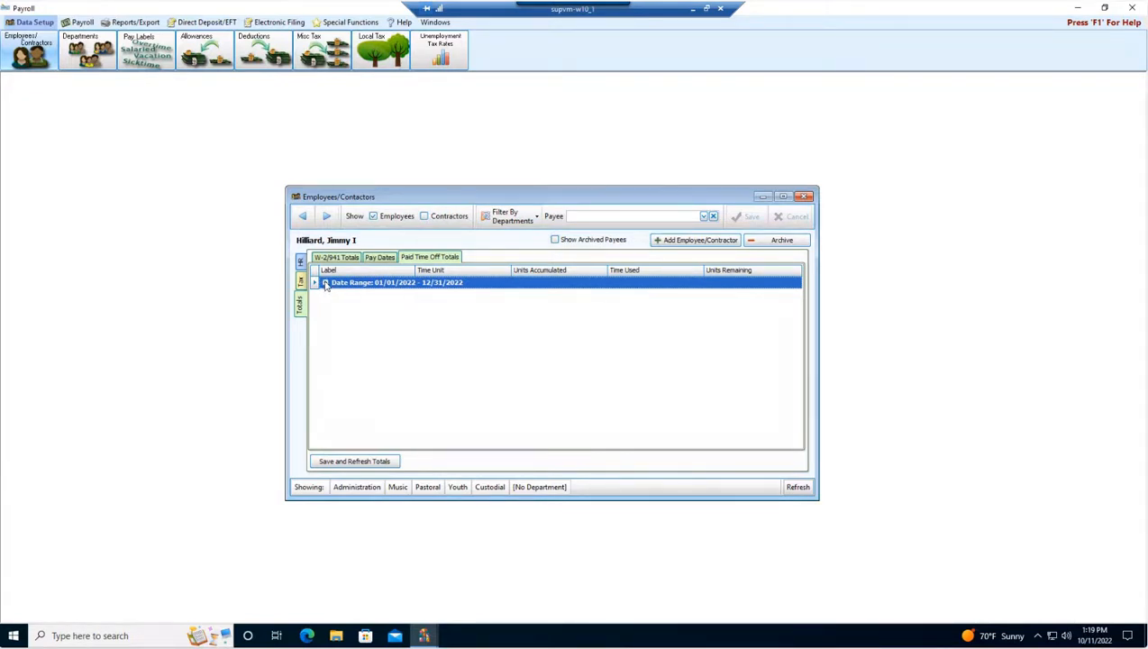
left_click(326, 284)
left_click(326, 285)
left_click(302, 216)
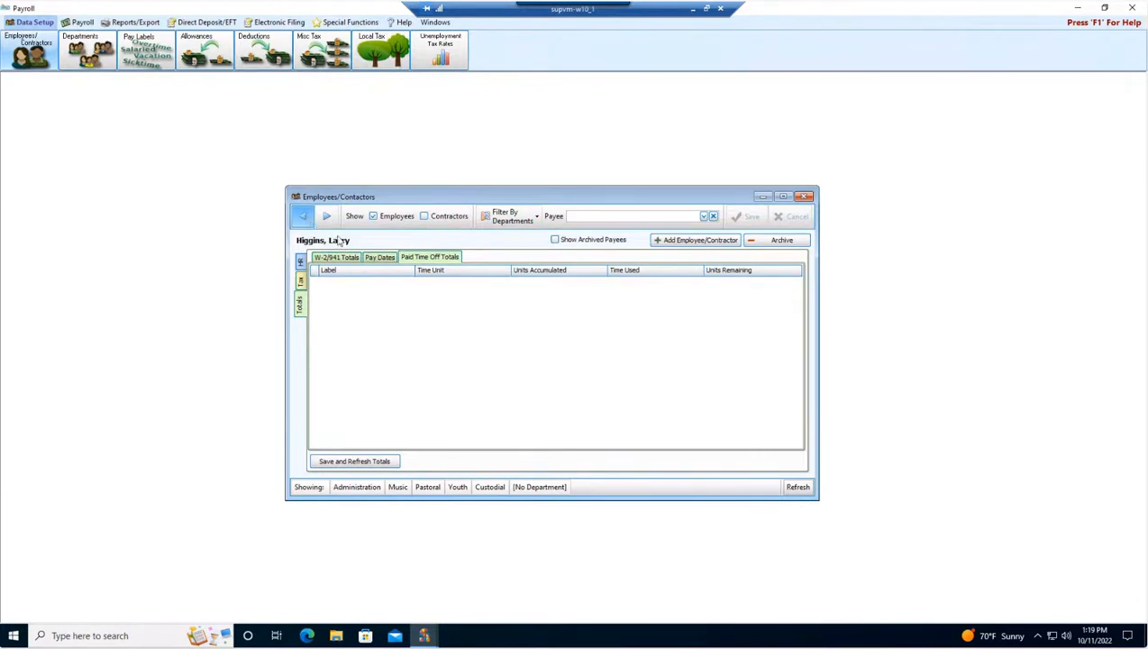
left_click(300, 263)
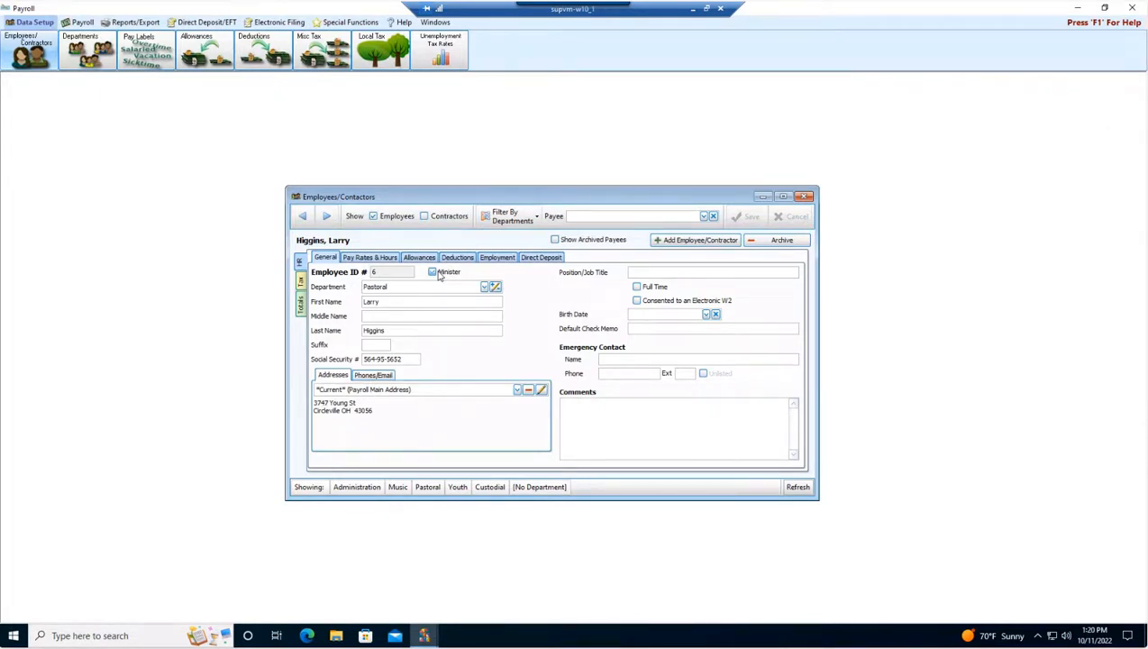
Switch the payee list to show contractors instead of employees.
left_click(373, 217)
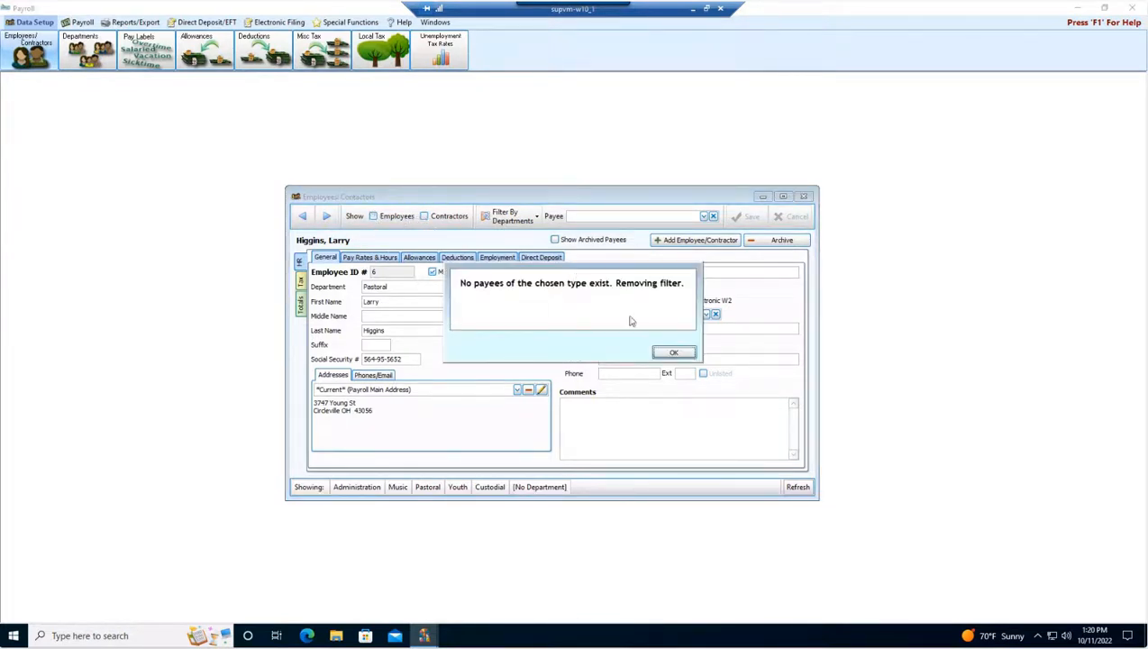
left_click(667, 351)
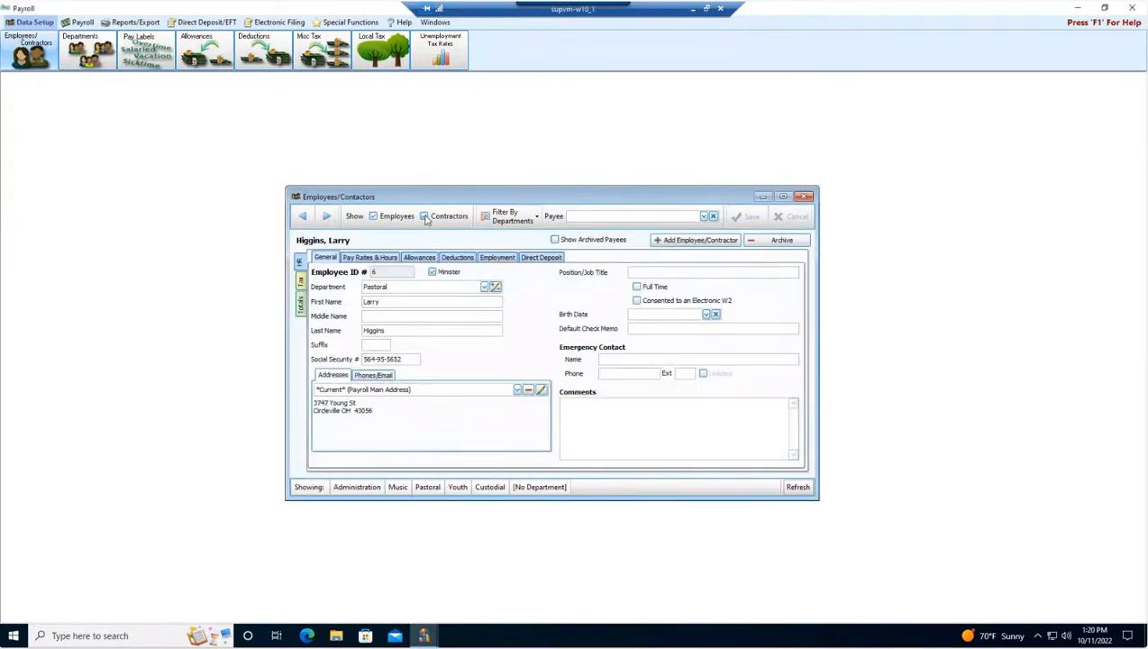
left_click(373, 216)
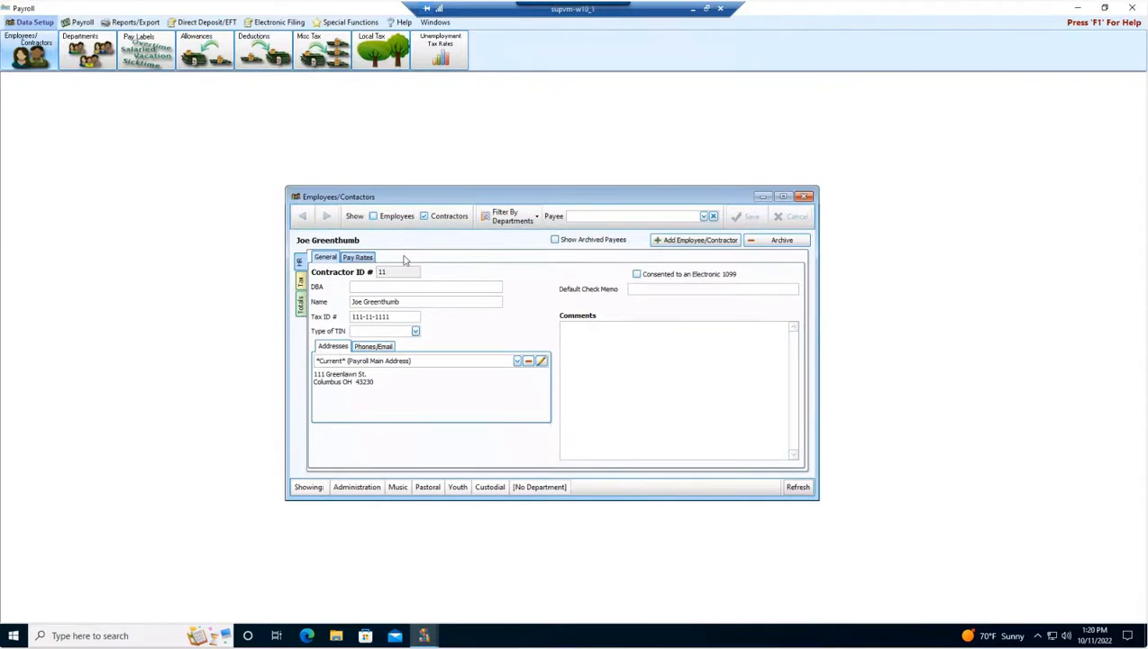
Review the contractor's withholding settings, general details and pay rates.
left_click(301, 283)
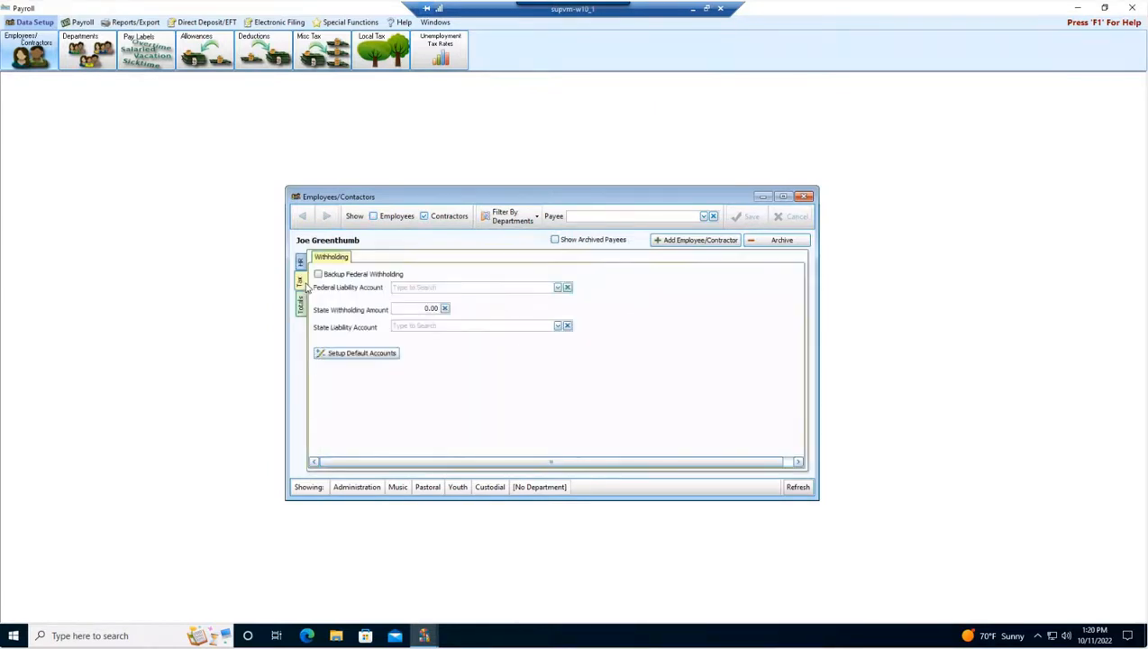
left_click(301, 263)
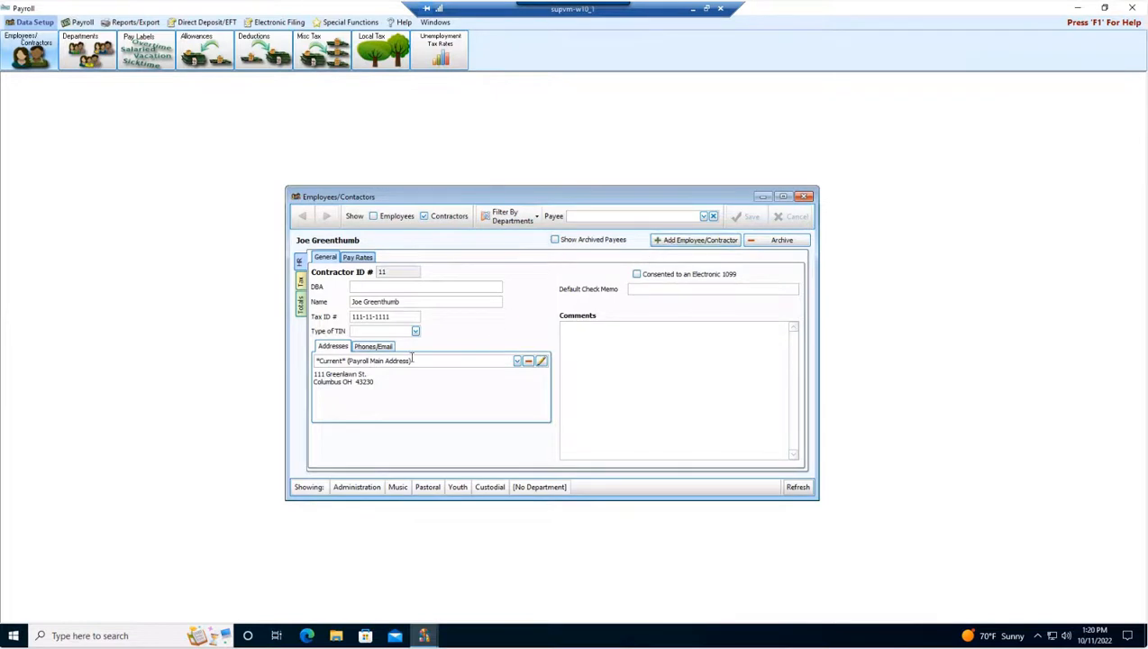
left_click(302, 282)
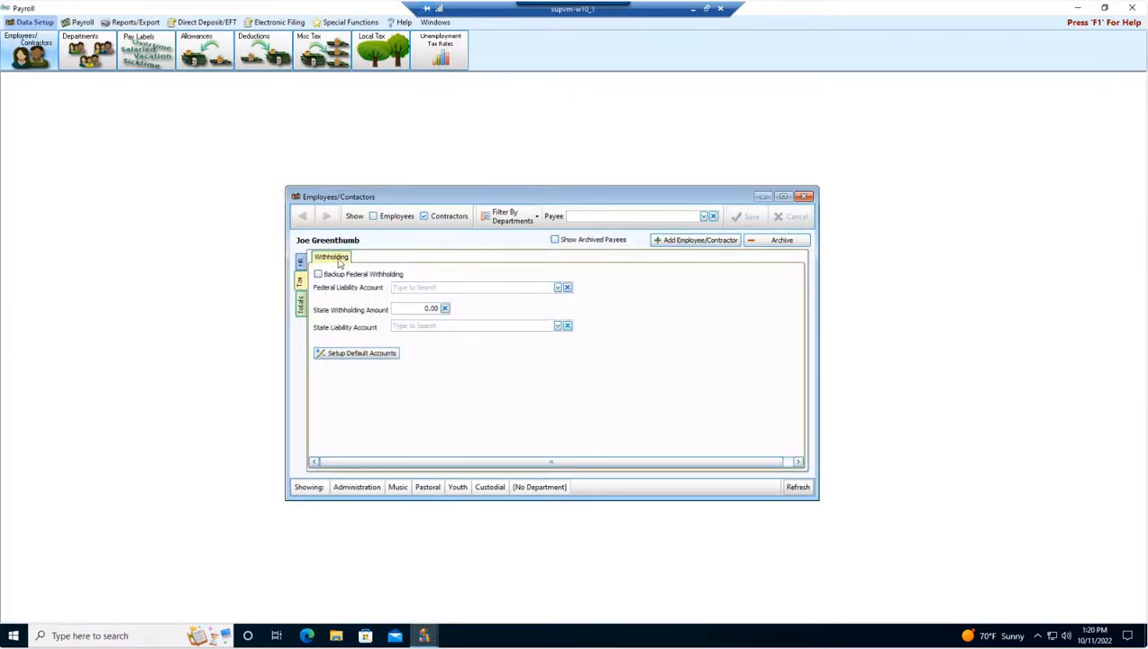
left_click(300, 265)
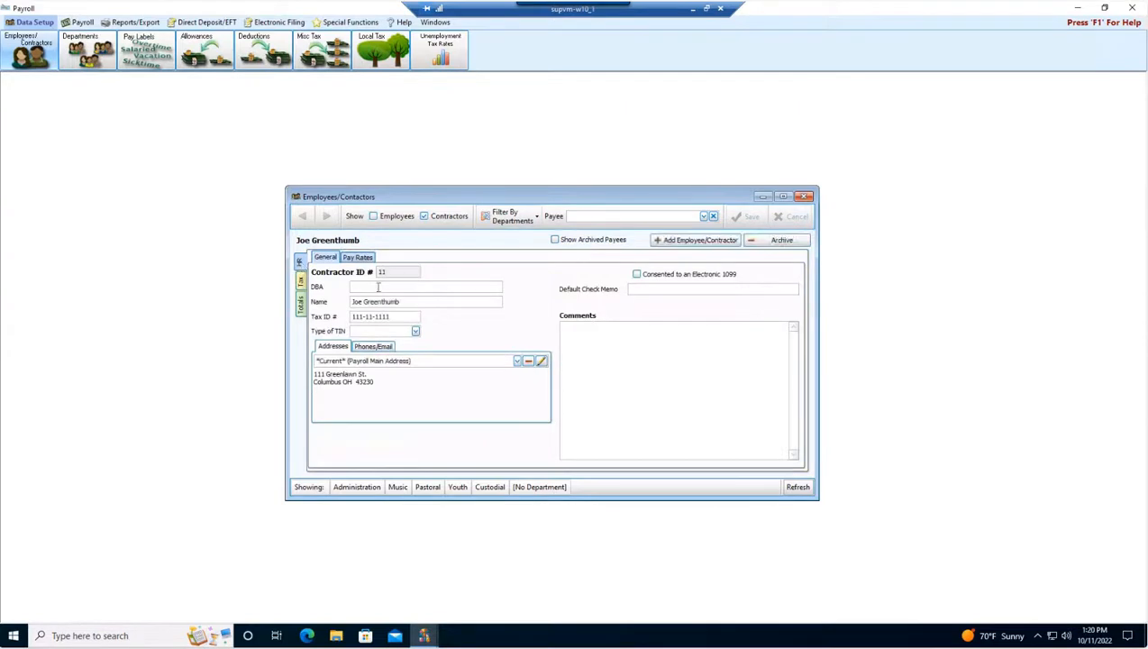
left_click(365, 259)
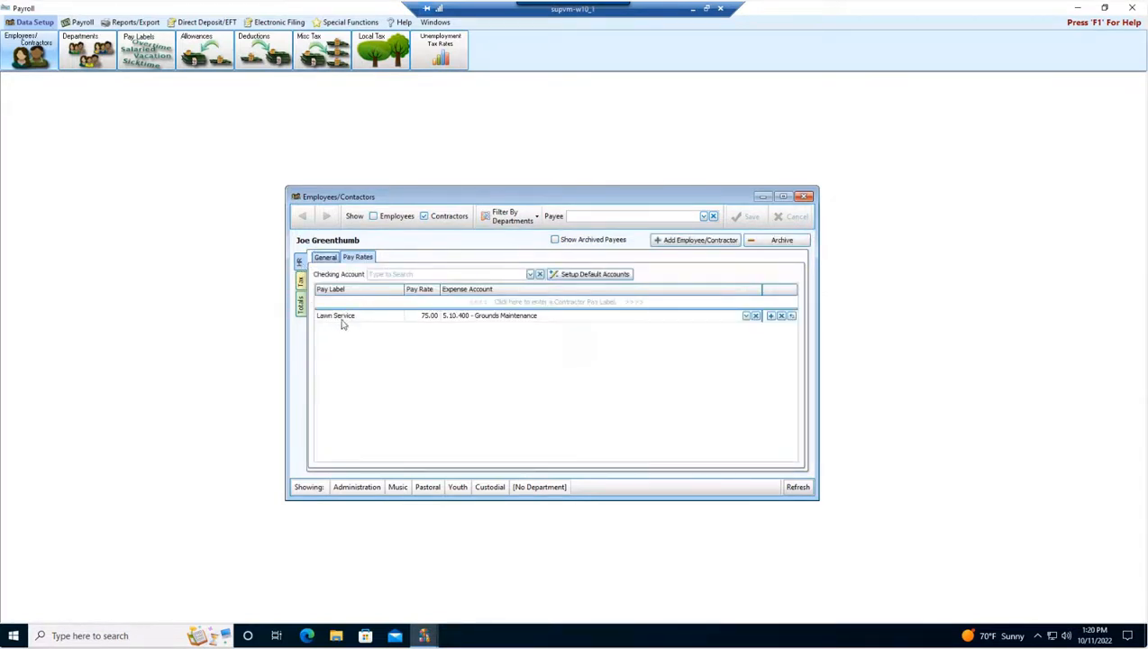